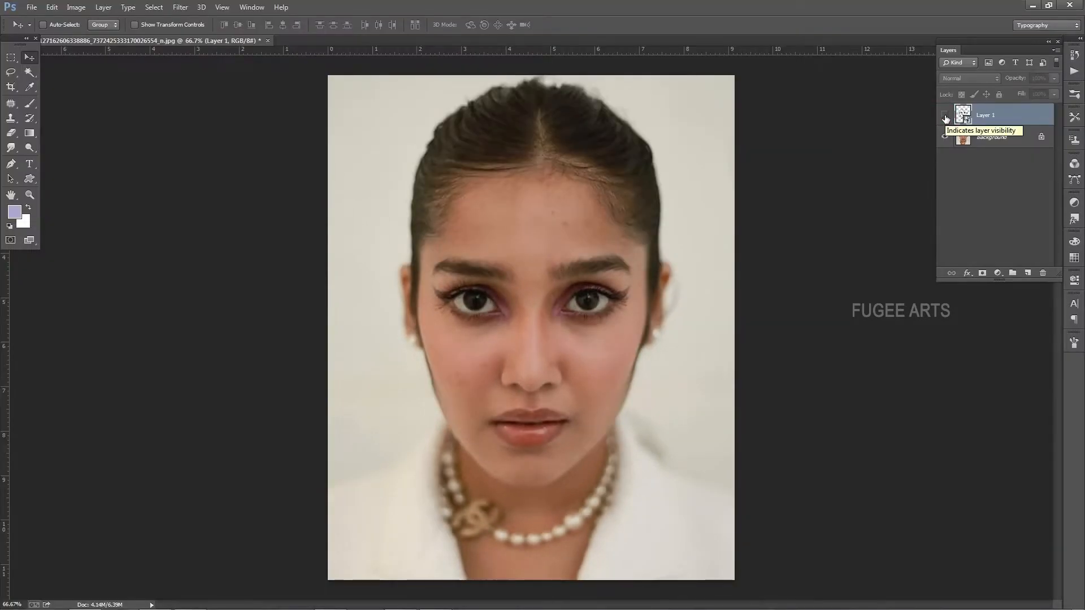
Show the face-guide layer and copy a lasso selection of the left eyebrow from the Background onto a new layer.
{"action": "left_click", "coordinate": [944, 115]}
{"action": "scroll", "coordinate": [557, 355], "scroll_direction": "up", "scroll_amount": 1}
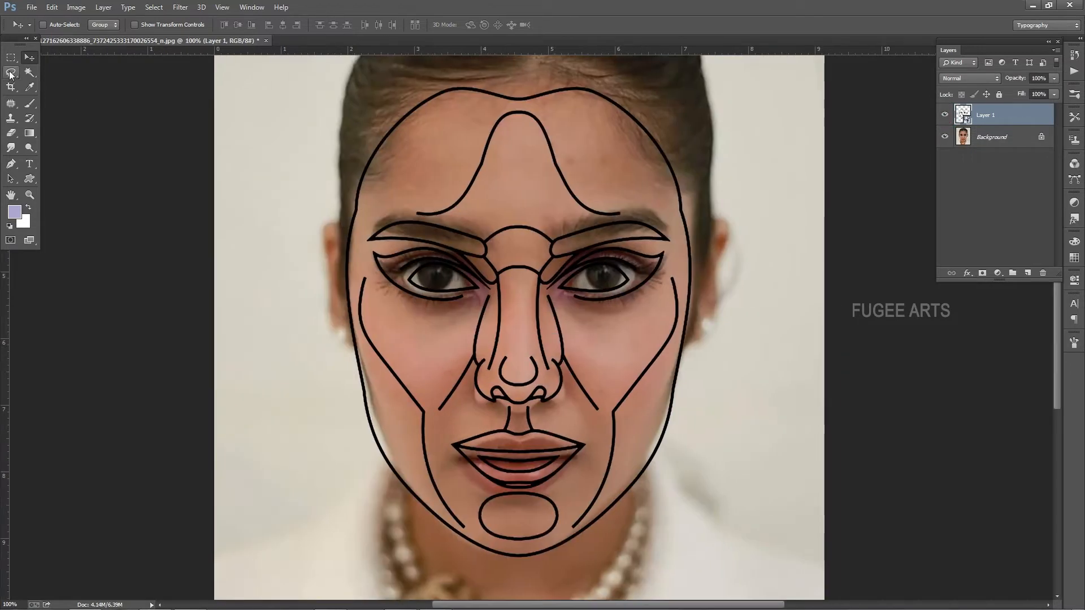
{"action": "left_click", "coordinate": [12, 76]}
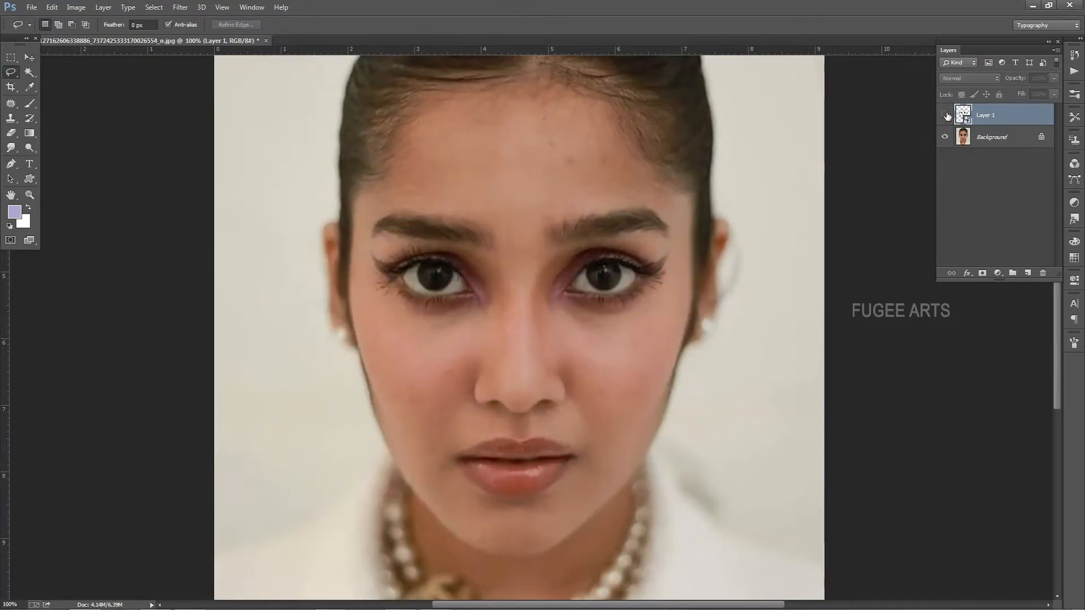
{"action": "left_click", "coordinate": [946, 116]}
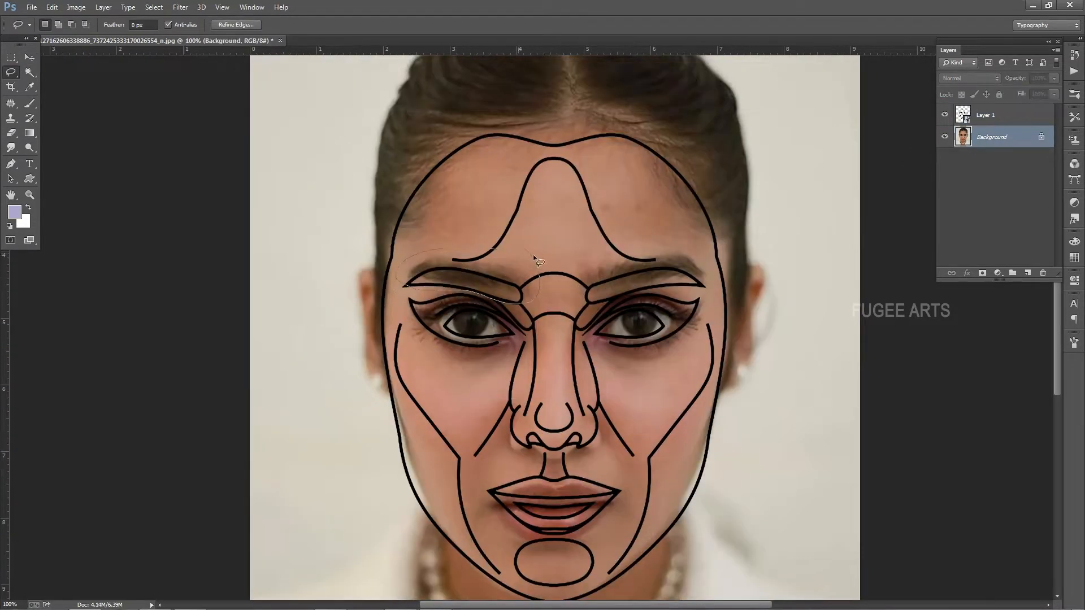
{"action": "key", "text": "v"}
{"action": "key", "text": "ctrl+j"}
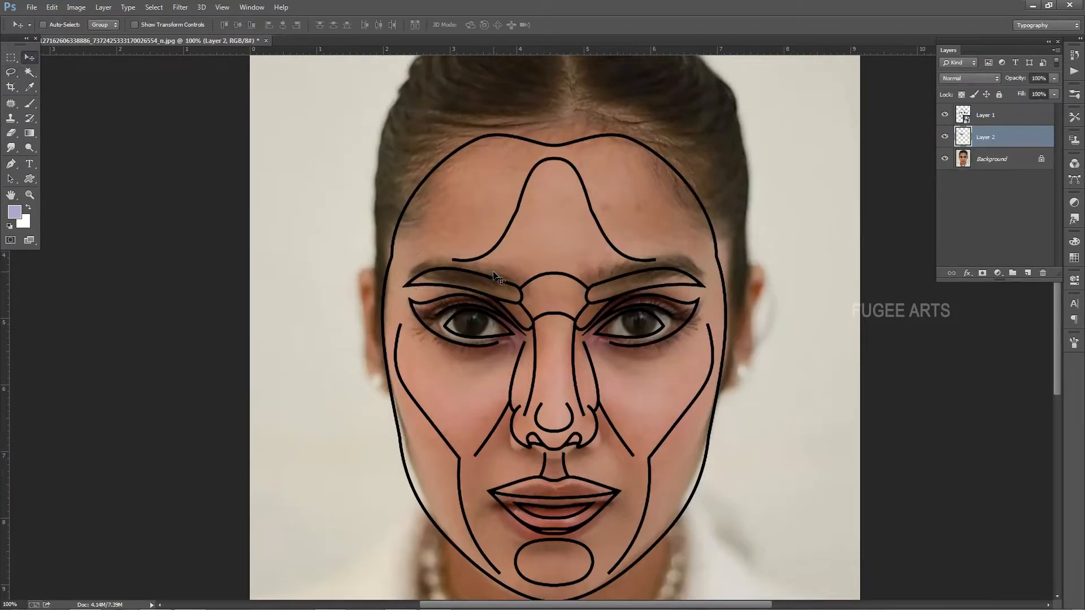
{"action": "left_click", "coordinate": [180, 7]}
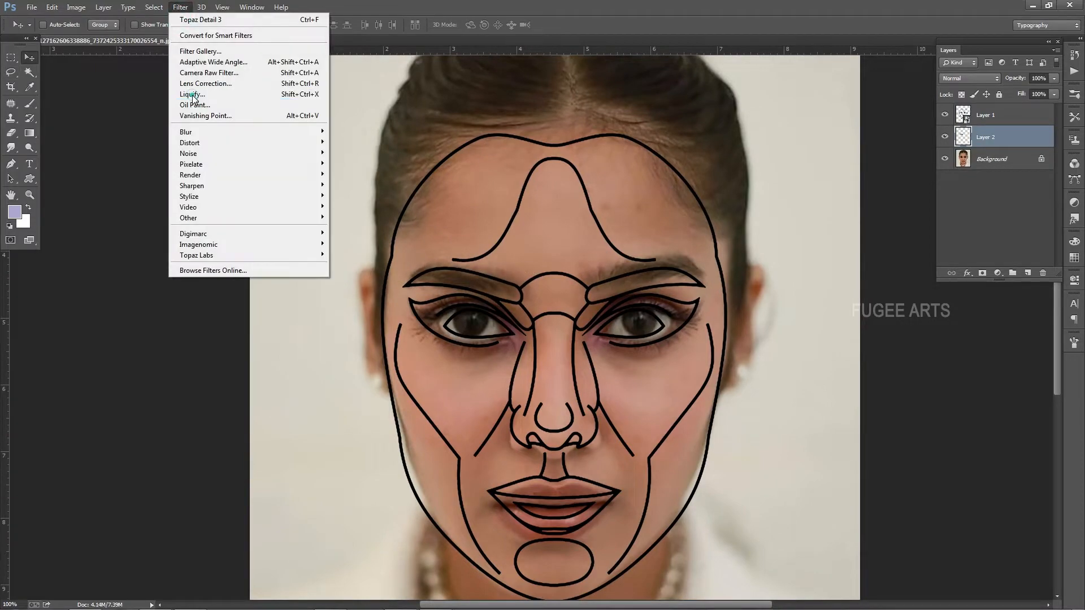
{"action": "left_click", "coordinate": [226, 97]}
{"action": "left_click", "coordinate": [378, 256]}
{"action": "left_click", "coordinate": [991, 30]}
{"action": "left_click", "coordinate": [999, 117]}
{"action": "left_click", "coordinate": [986, 137]}
Liquify the left-eyebrow layer with the backdrop mode In Front, pushing the brow's outer end up and inward.
{"action": "left_click", "coordinate": [181, 7]}
{"action": "left_click", "coordinate": [226, 98]}
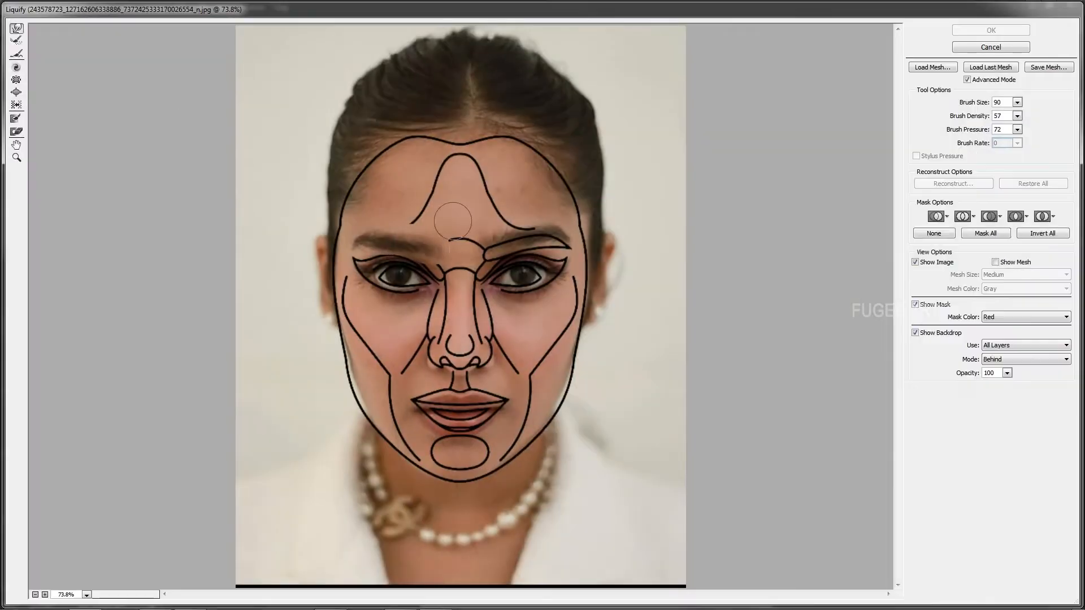
{"action": "left_click", "coordinate": [1026, 360]}
{"action": "left_click", "coordinate": [1001, 368]}
{"action": "left_click", "coordinate": [375, 243], "text": "ctrl"}
{"action": "left_click_drag", "start_coordinate": [316, 298], "coordinate": [333, 288]}
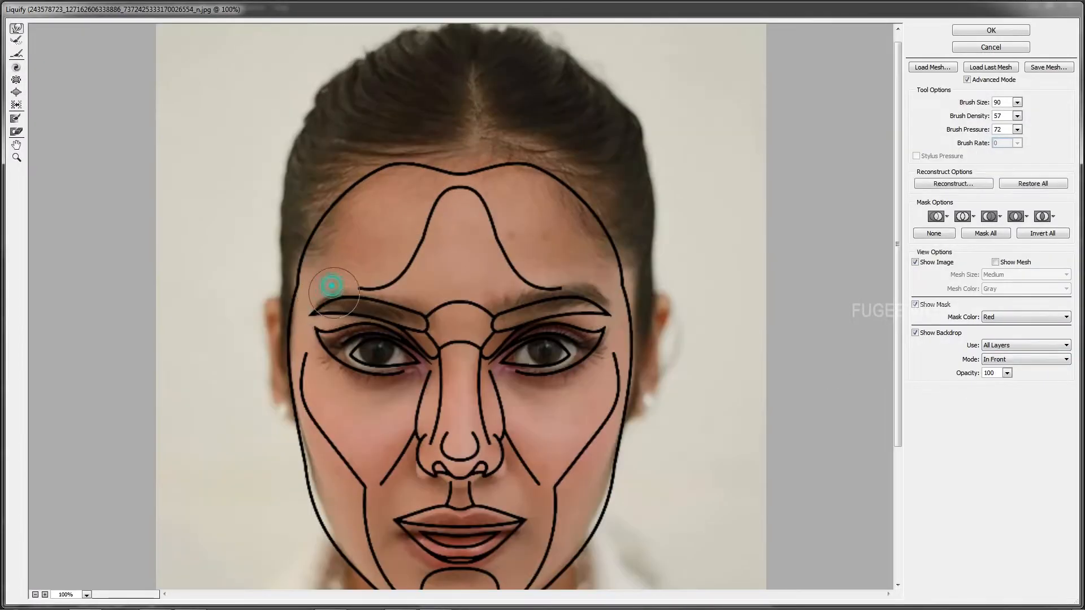
{"action": "left_click", "coordinate": [992, 30]}
Reopen Liquify on the left-eyebrow layer and push the brow's outer end further inward to the guide.
{"action": "left_click", "coordinate": [187, 9]}
{"action": "left_click", "coordinate": [226, 97]}
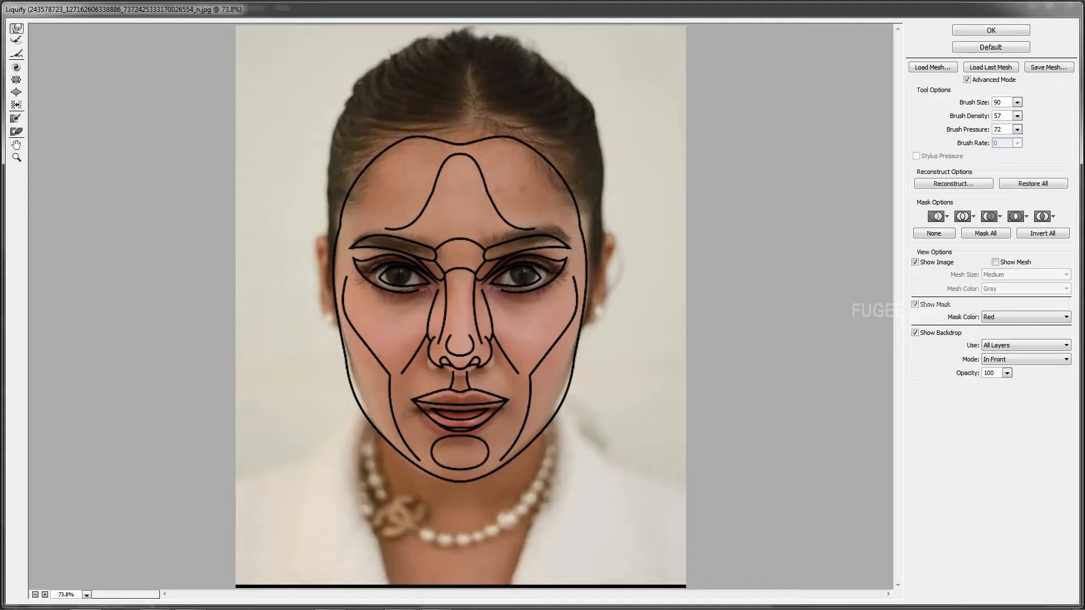
{"action": "left_click", "coordinate": [422, 251], "text": "ctrl"}
{"action": "left_click", "coordinate": [1012, 345]}
{"action": "left_click", "coordinate": [1010, 359]}
{"action": "left_click_drag", "start_coordinate": [309, 280], "coordinate": [327, 269]}
Try the Liquify backdrop on Layer 2 alone with other modes including Blend, and return it to All Layers.
{"action": "left_click", "coordinate": [1012, 345]}
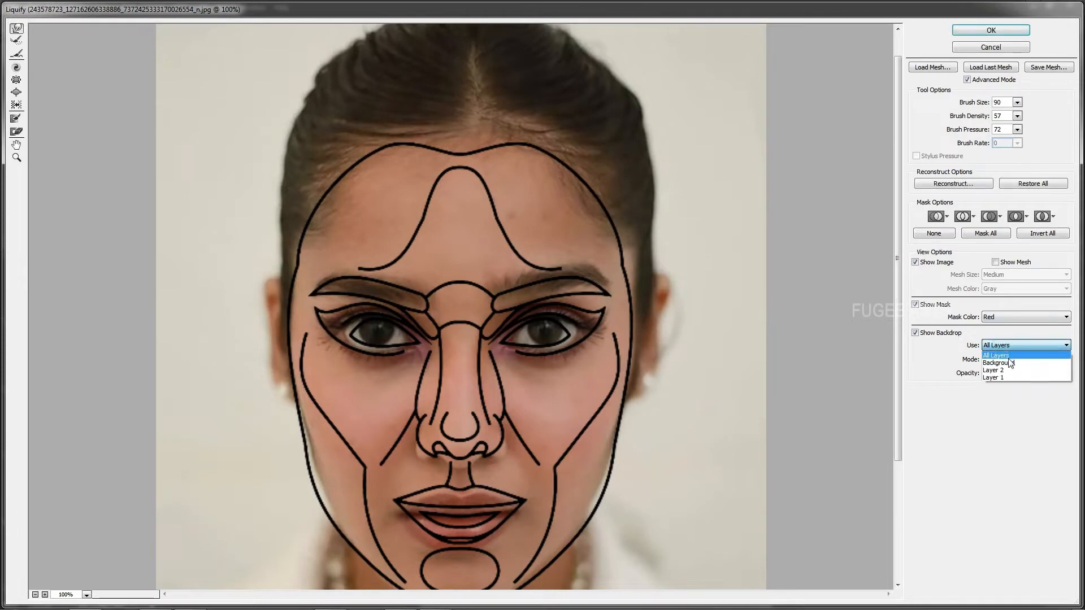
{"action": "left_click", "coordinate": [1006, 372]}
{"action": "left_click", "coordinate": [1014, 359]}
{"action": "left_click", "coordinate": [1005, 375]}
{"action": "left_click", "coordinate": [1013, 360]}
{"action": "left_click", "coordinate": [1005, 384]}
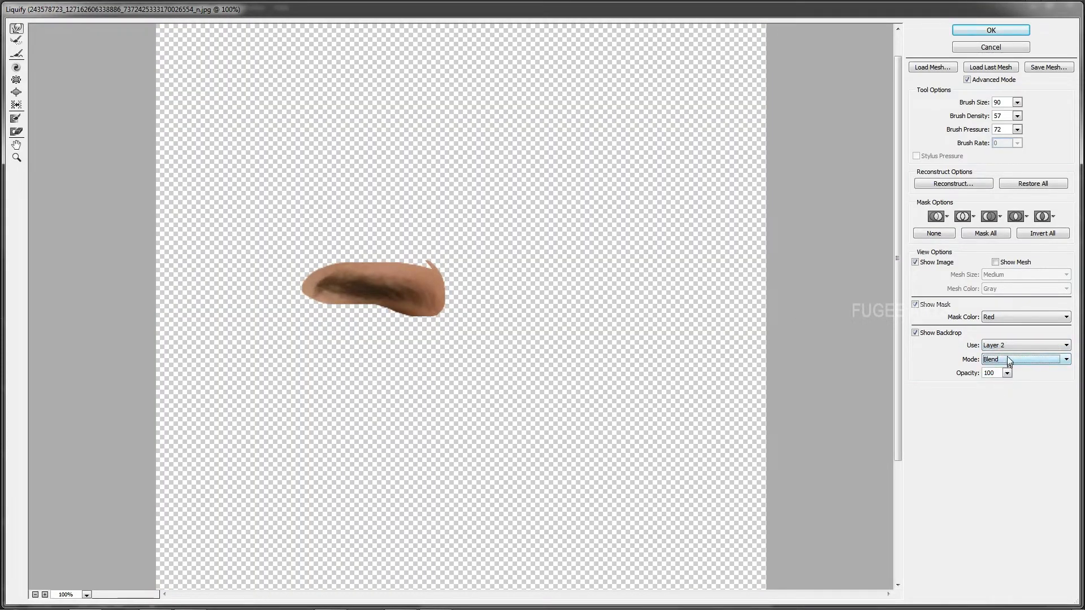
{"action": "left_click", "coordinate": [1011, 345]}
{"action": "left_click", "coordinate": [1009, 356]}
Push the outer tip of the left eyebrow in again, apply Liquify, and merge the eyebrow layer into the Background.
{"action": "left_click_drag", "start_coordinate": [309, 283], "coordinate": [327, 272]}
{"action": "left_click", "coordinate": [991, 30]}
{"action": "key", "text": "ctrl+e"}
Duplicate the Background layer and delete the original Background.
{"action": "left_click_drag", "start_coordinate": [985, 138], "coordinate": [1028, 273]}
{"action": "left_click", "coordinate": [993, 160]}
{"action": "left_click", "coordinate": [1043, 273]}
{"action": "left_click", "coordinate": [497, 232]}
Try different backdrop layers and backdrop modes in Liquify on the Background copy.
{"action": "left_click", "coordinate": [181, 7]}
{"action": "left_click", "coordinate": [195, 91]}
{"action": "left_click", "coordinate": [1011, 359]}
{"action": "left_click", "coordinate": [1003, 370]}
{"action": "left_click", "coordinate": [1011, 391]}
{"action": "left_click", "coordinate": [1012, 360]}
{"action": "left_click", "coordinate": [1011, 378]}
{"action": "left_click", "coordinate": [1012, 346]}
{"action": "left_click", "coordinate": [1006, 370]}
{"action": "left_click", "coordinate": [1010, 359]}
{"action": "left_click", "coordinate": [1005, 370]}
{"action": "left_click", "coordinate": [969, 31]}
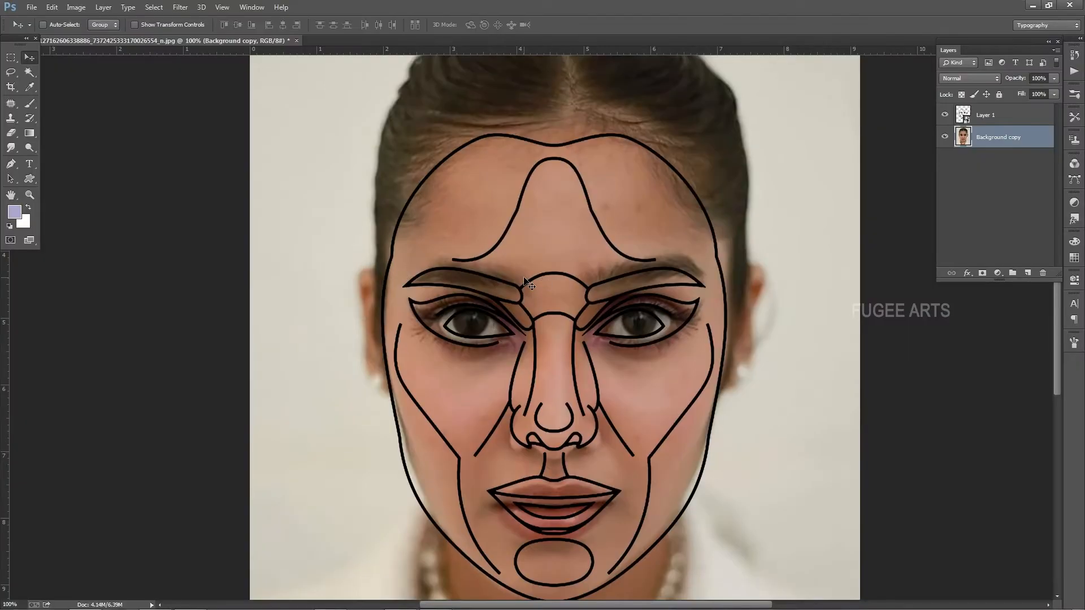
Copy a lasso selection of the left eyebrow from the Background copy onto a new layer and erase its excess edge.
{"action": "left_click", "coordinate": [10, 73]}
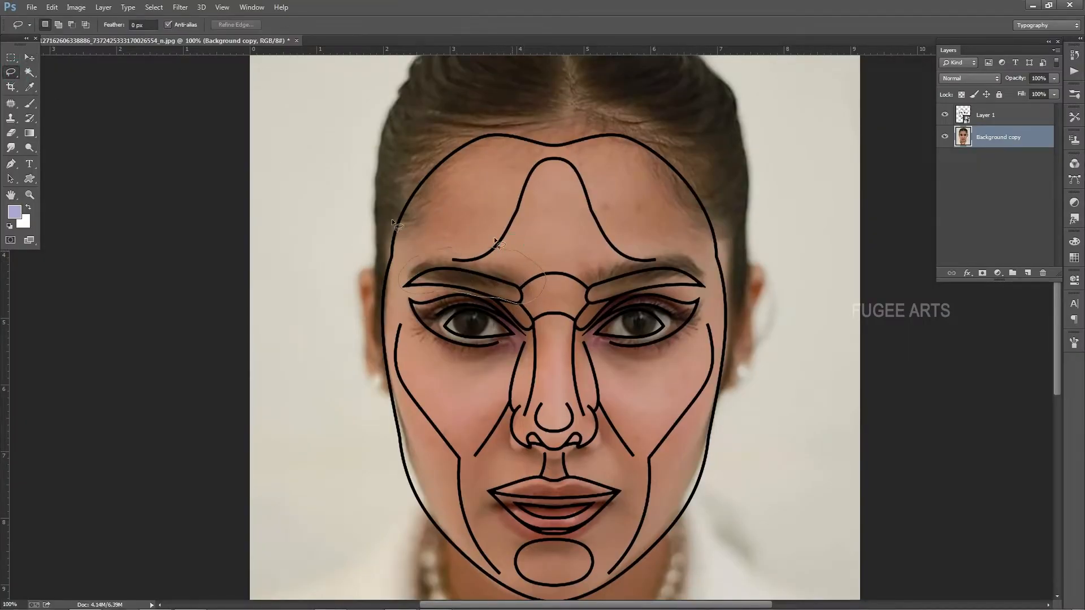
{"action": "key", "text": "v"}
{"action": "key", "text": "ctrl+j"}
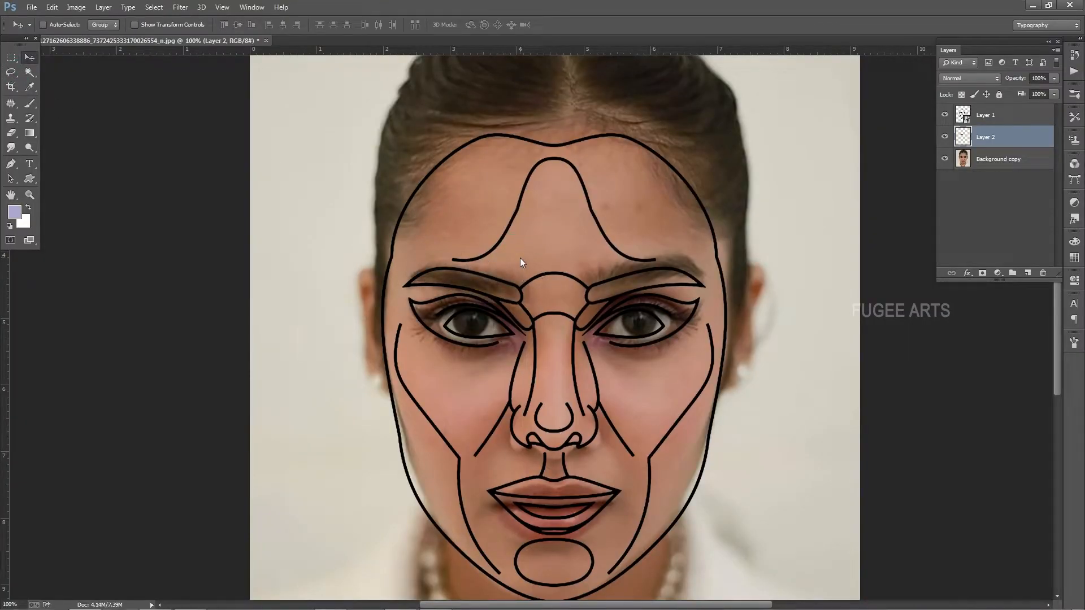
{"action": "key", "text": "e"}
{"action": "left_click", "coordinate": [468, 295]}
{"action": "left_click", "coordinate": [34, 61]}
Open Liquify on the new left-eyebrow layer at 200% and push the brow's outer end inward with Layer 2 as backdrop.
{"action": "left_click", "coordinate": [180, 8]}
{"action": "left_click", "coordinate": [195, 92]}
{"action": "left_click", "coordinate": [416, 257], "text": "ctrl"}
{"action": "left_click", "coordinate": [373, 299], "text": "ctrl"}
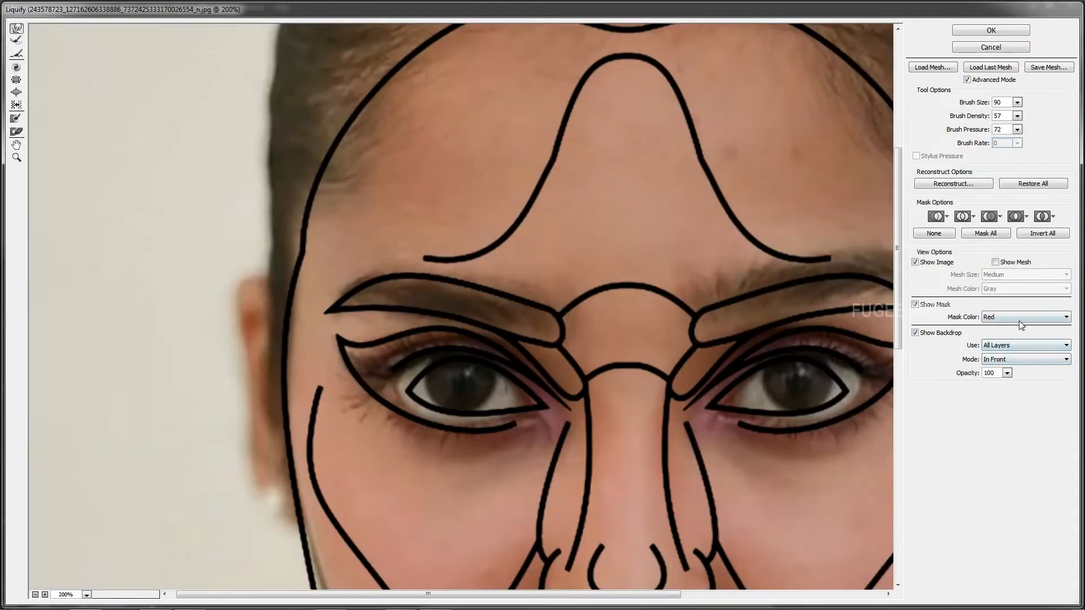
{"action": "left_click", "coordinate": [1025, 345]}
{"action": "left_click", "coordinate": [1011, 371]}
{"action": "left_click_drag", "start_coordinate": [323, 275], "coordinate": [366, 284]}
Set the Liquify backdrop to All Layers, mode In Front, with an opacity of 47.
{"action": "left_click", "coordinate": [1003, 360]}
{"action": "left_click", "coordinate": [1000, 377]}
{"action": "left_click", "coordinate": [1003, 360]}
{"action": "left_click", "coordinate": [1000, 369]}
{"action": "left_click", "coordinate": [1003, 346]}
{"action": "left_click", "coordinate": [1001, 355]}
{"action": "left_click", "coordinate": [1007, 373]}
{"action": "left_click", "coordinate": [978, 388]}
Warp the left eyebrow to fill the guide's brow outline, using brush sizes of 70 and 60, and apply Liquify.
{"action": "key", "text": "bracketleft"}
{"action": "key", "text": "bracketleft"}
{"action": "key", "text": "bracketleft"}
{"action": "key", "text": "bracketleft"}
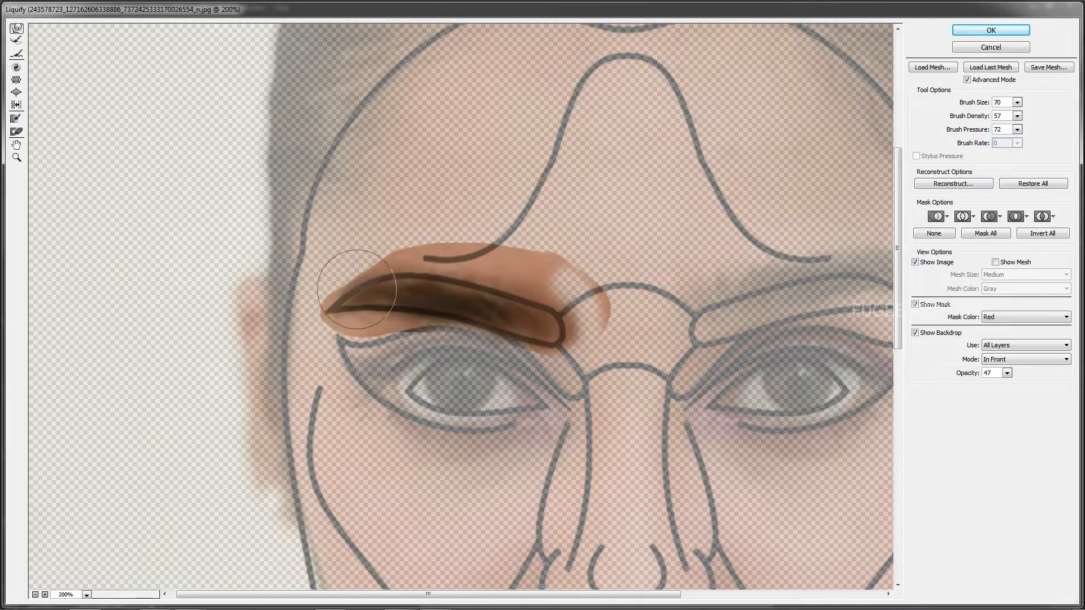
{"action": "key", "text": "bracketright"}
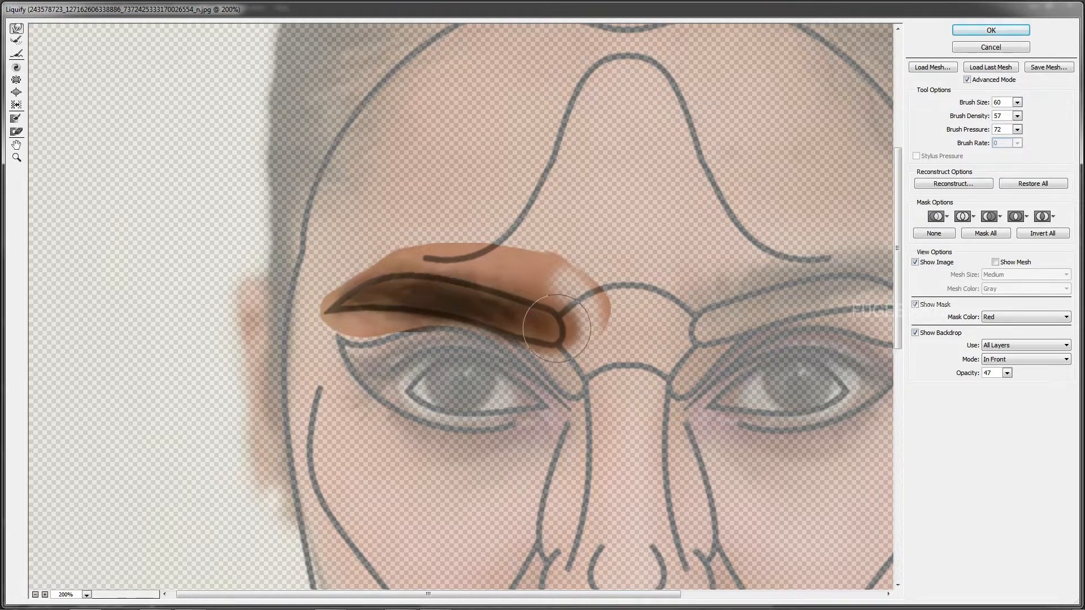
{"action": "mouse_move", "coordinate": [507, 283]}
{"action": "left_mouse_down"}
{"action": "mouse_move", "coordinate": [402, 271]}
{"action": "mouse_move", "coordinate": [398, 285]}
{"action": "mouse_move", "coordinate": [542, 317]}
{"action": "left_mouse_up"}
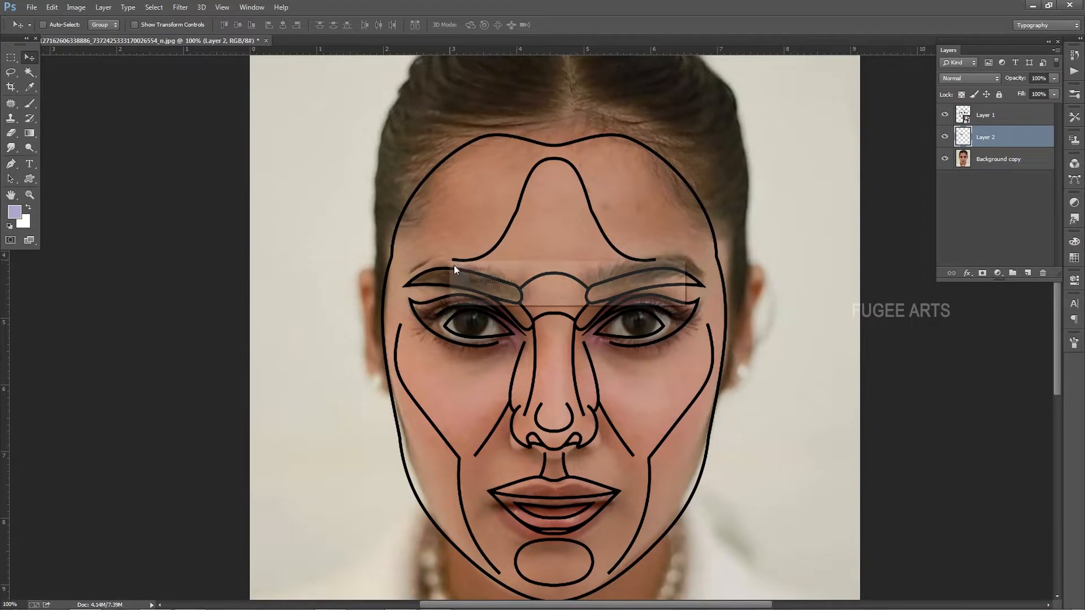
Clone out the stray brow hairs outside the left eyebrow guide on the Background copy.
{"action": "left_click", "coordinate": [467, 247], "text": "ctrl"}
{"action": "key", "text": "s"}
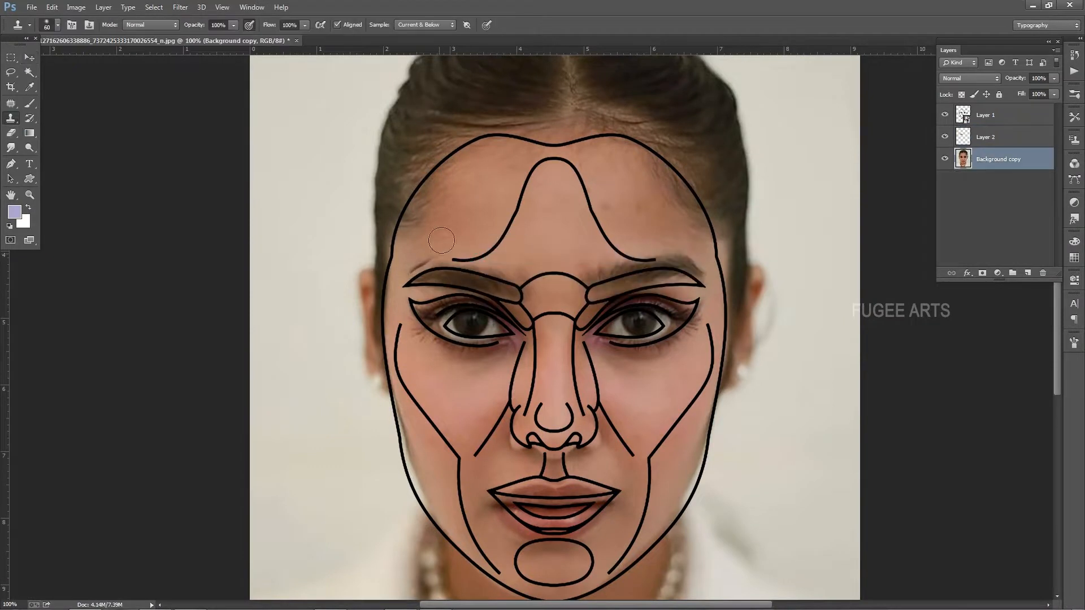
{"action": "left_click", "coordinate": [30, 58]}
Copy a lasso selection of the right eyebrow from the Background copy onto a new layer.
{"action": "right_click", "coordinate": [611, 265]}
{"action": "left_click", "coordinate": [622, 274]}
{"action": "left_click", "coordinate": [11, 72]}
{"action": "left_click_drag", "start_coordinate": [613, 310], "coordinate": [611, 312]}
{"action": "key", "text": "ctrl+j"}
{"action": "left_click", "coordinate": [30, 57]}
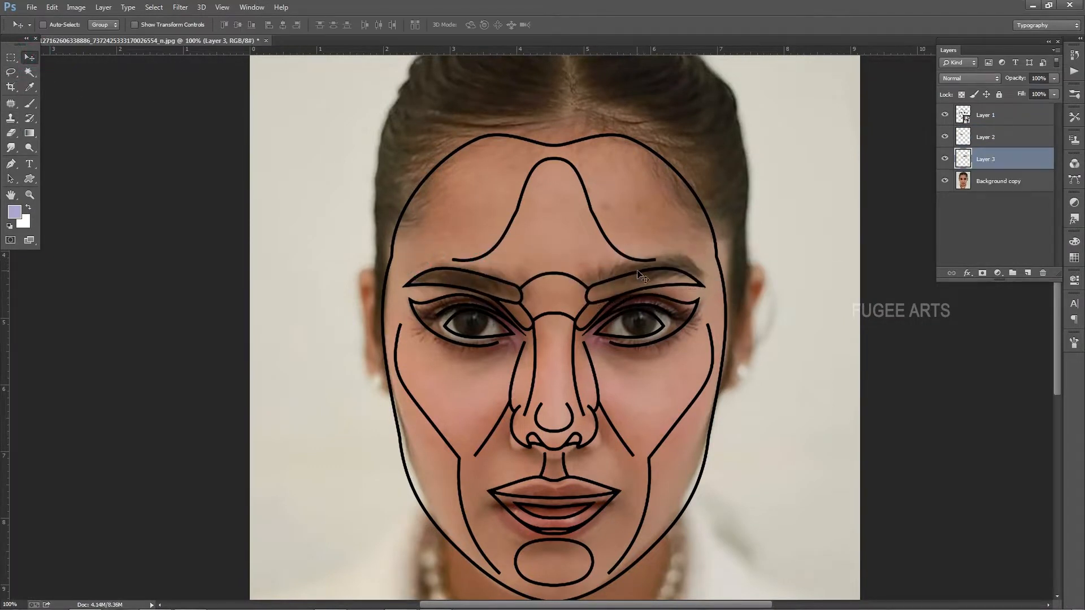
Warp-transform the right-eyebrow layer so its outer end bends down toward the guide.
{"action": "key", "text": "ctrl+t"}
{"action": "right_click", "coordinate": [707, 263]}
{"action": "left_click", "coordinate": [720, 352]}
{"action": "left_click_drag", "start_coordinate": [701, 287], "coordinate": [710, 308]}
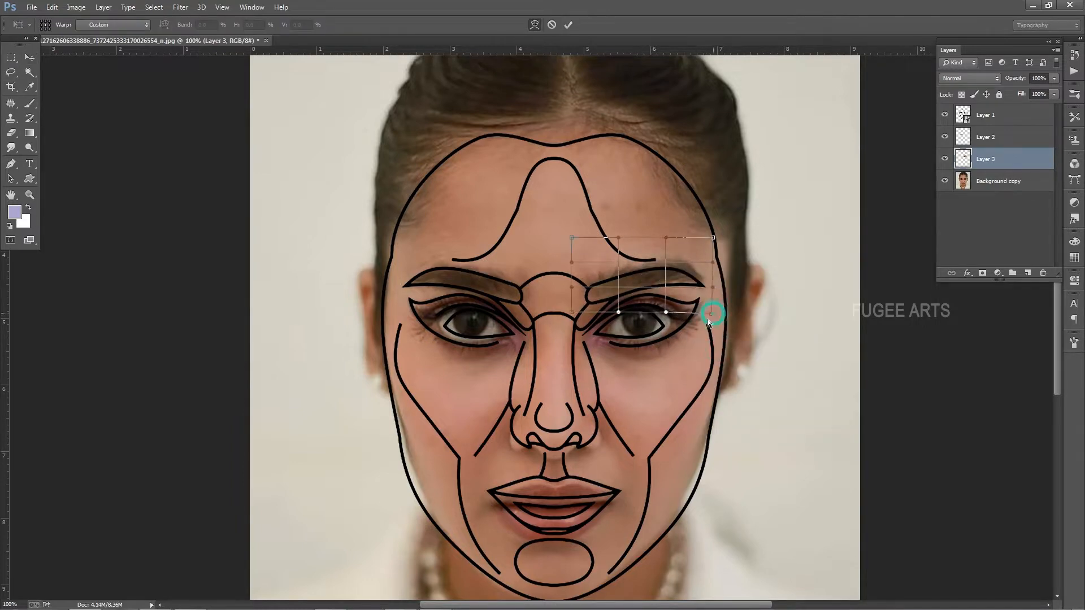
{"action": "key", "text": "Return"}
Liquify the right-eyebrow layer to fit the guide's brow outline, using brush sizes between 60 and 35.
{"action": "left_click", "coordinate": [180, 8]}
{"action": "left_click", "coordinate": [195, 94]}
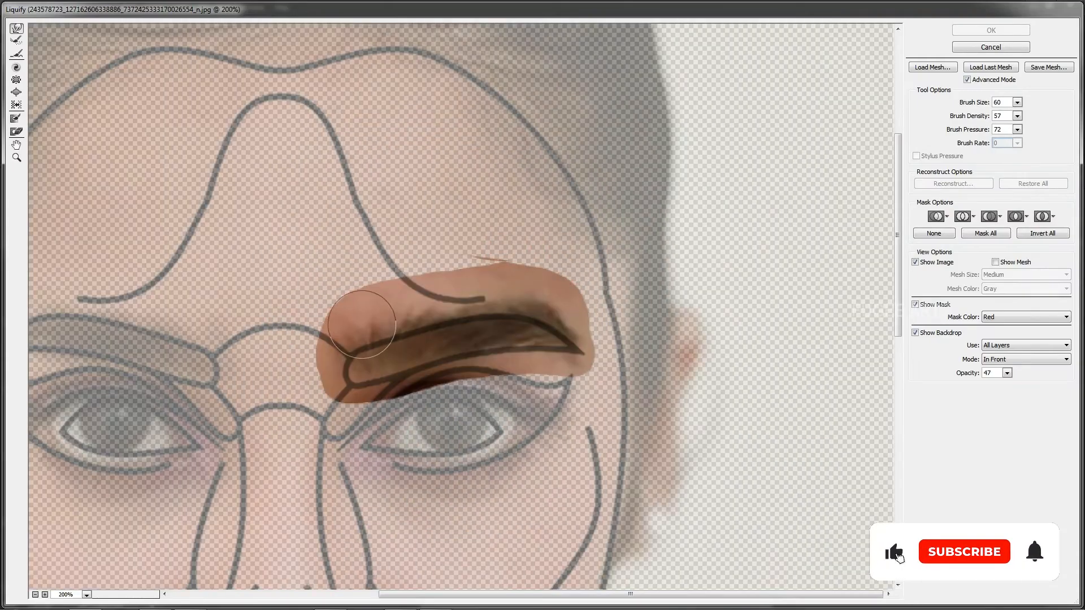
{"action": "mouse_move", "coordinate": [426, 310]}
{"action": "left_mouse_down"}
{"action": "mouse_move", "coordinate": [469, 308]}
{"action": "mouse_move", "coordinate": [428, 317]}
{"action": "left_mouse_up"}
{"action": "mouse_move", "coordinate": [422, 303]}
{"action": "left_mouse_down"}
{"action": "mouse_move", "coordinate": [469, 308]}
{"action": "mouse_move", "coordinate": [421, 313]}
{"action": "left_mouse_up"}
{"action": "key", "text": "bracketleft"}
{"action": "mouse_move", "coordinate": [484, 300]}
{"action": "left_mouse_down"}
{"action": "mouse_move", "coordinate": [483, 309]}
{"action": "mouse_move", "coordinate": [552, 321]}
{"action": "left_mouse_up"}
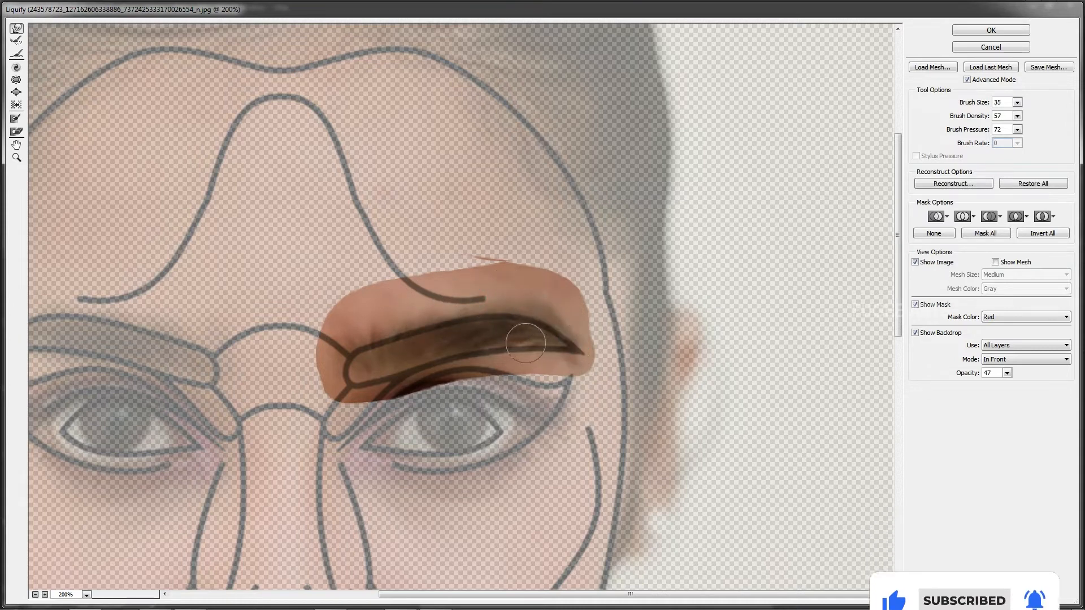
{"action": "key", "text": "bracketleft"}
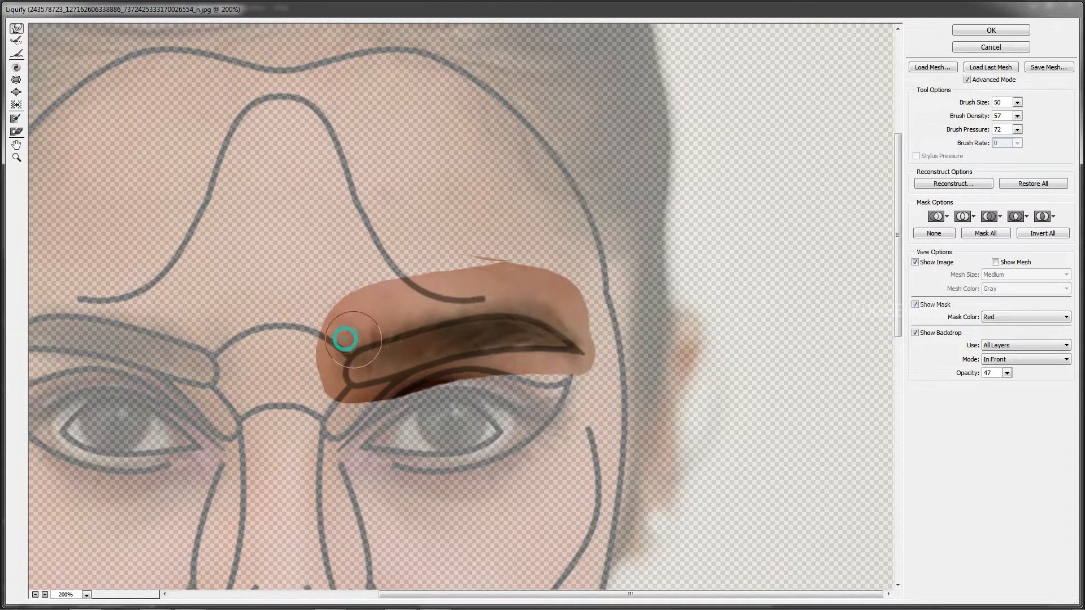
{"action": "left_click_drag", "start_coordinate": [365, 366], "coordinate": [428, 355]}
{"action": "left_click", "coordinate": [990, 32]}
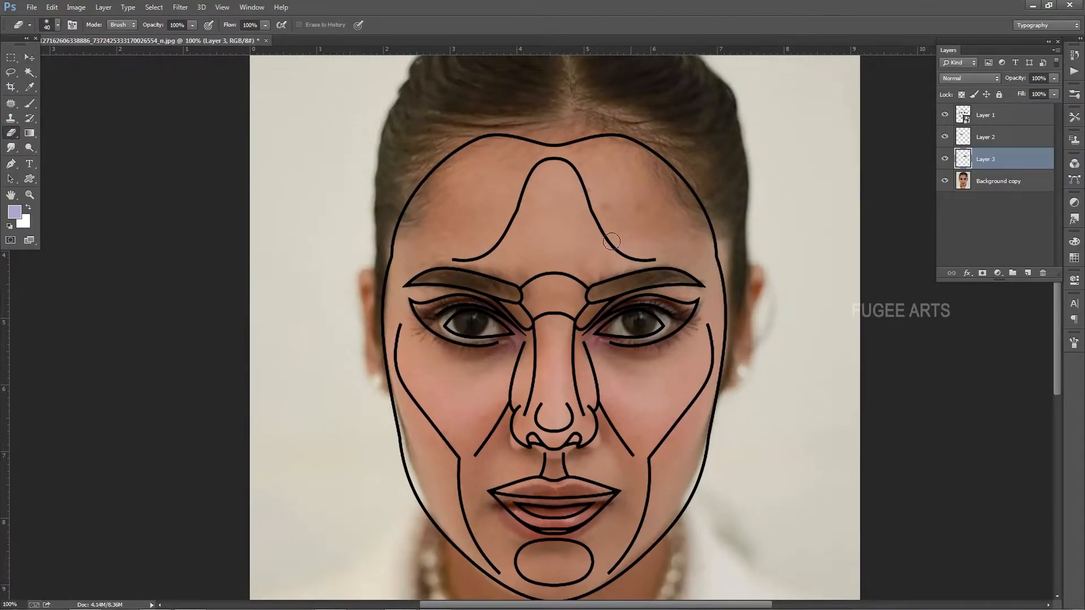
Copy a lasso selection of the left eye from the Background copy onto a new layer.
{"action": "left_click", "coordinate": [10, 72]}
{"action": "key", "text": "alt+bracketleft"}
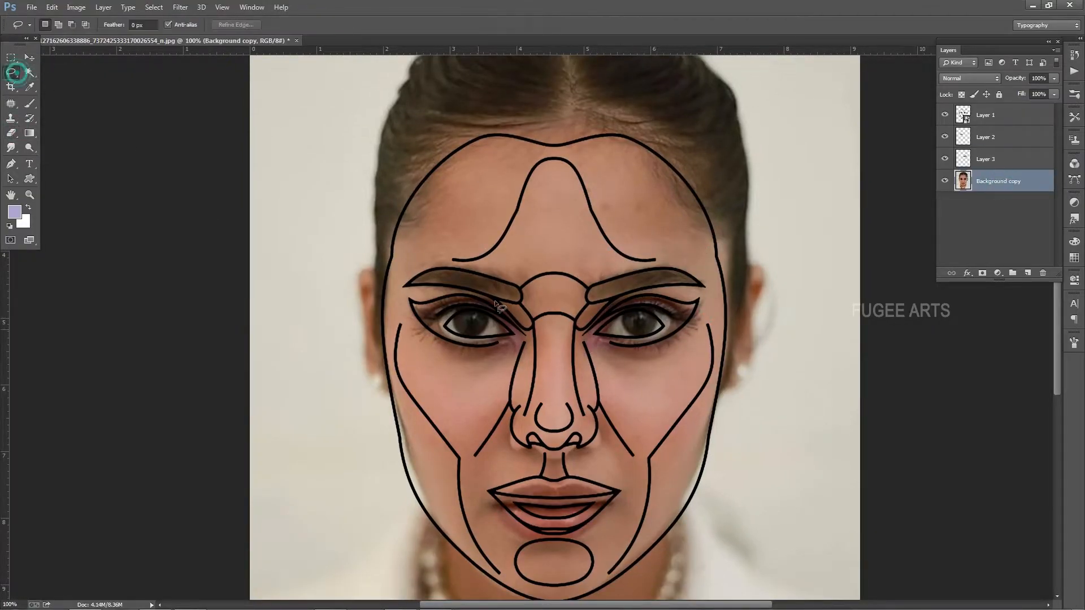
{"action": "key", "text": "ctrl+j"}
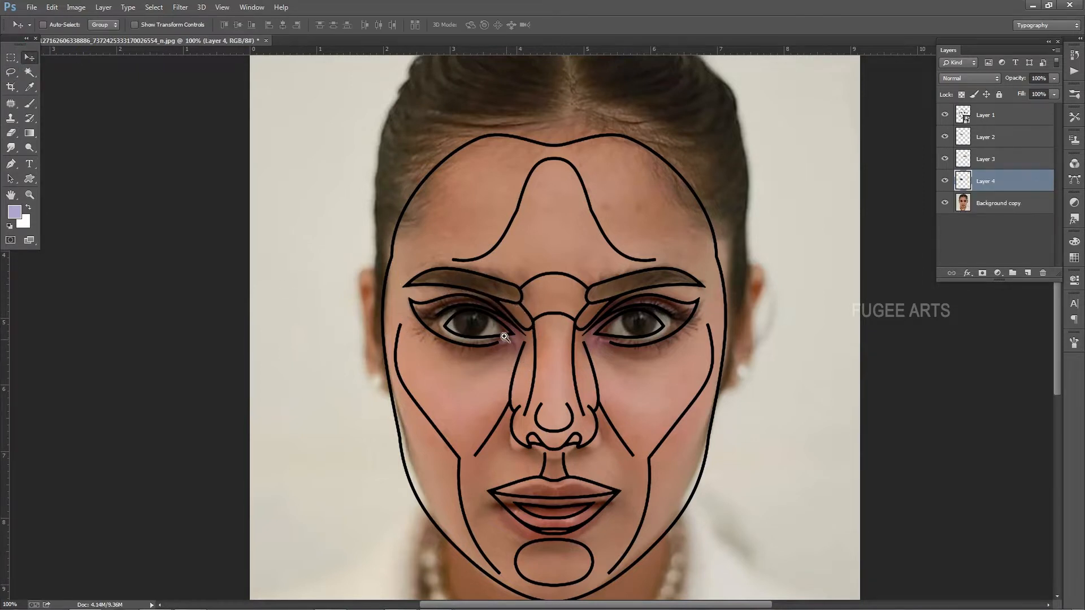
Narrow the left-eye layer slightly with Free Transform to fit the guide, and soften its edges with the Eraser.
{"action": "key", "text": "ctrl+plus"}
{"action": "key", "text": "ctrl+t"}
{"action": "left_click_drag", "start_coordinate": [292, 327], "coordinate": [302, 327]}
{"action": "left_click_drag", "start_coordinate": [600, 354], "coordinate": [601, 351]}
{"action": "key", "text": "Return"}
{"action": "key", "text": "e"}
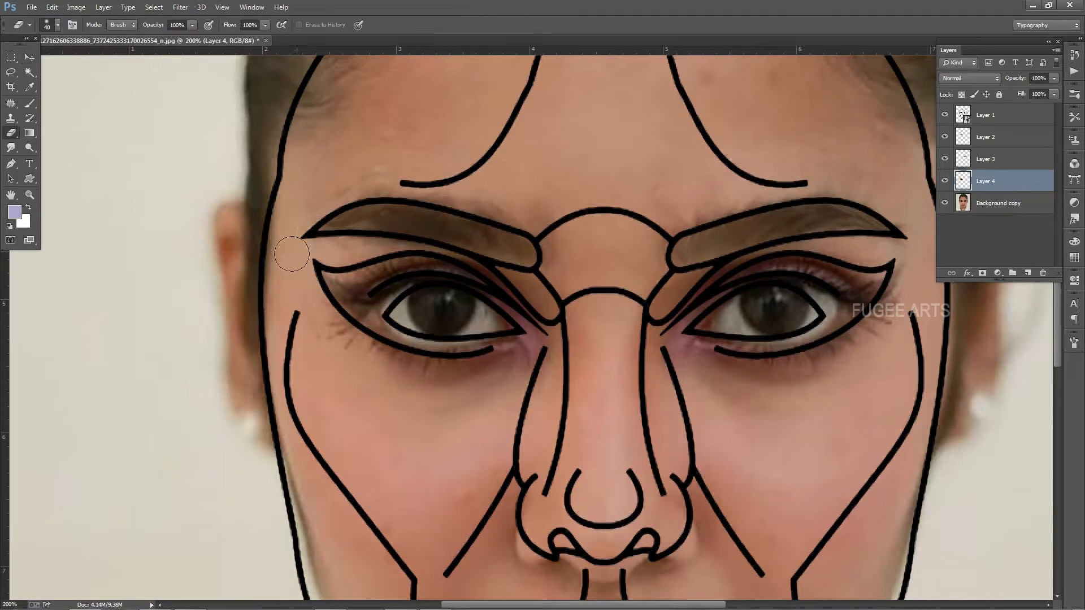
Open Liquify on the left-eye layer at 300% and push the outer upper and lower lids toward the guide.
{"action": "left_click", "coordinate": [180, 6]}
{"action": "left_click", "coordinate": [192, 89]}
{"action": "key", "text": "ctrl+plus"}
{"action": "key", "text": "ctrl+plus"}
{"action": "key", "text": "bracketleft"}
{"action": "left_click_drag", "start_coordinate": [436, 262], "coordinate": [397, 296]}
{"action": "left_click_drag", "start_coordinate": [435, 347], "coordinate": [447, 345]}
Pull the inner corner of the left eye out to the guide with a brush size of 35.
{"action": "key", "text": "bracketleft"}
{"action": "key", "text": "bracketleft"}
{"action": "key", "text": "bracketleft"}
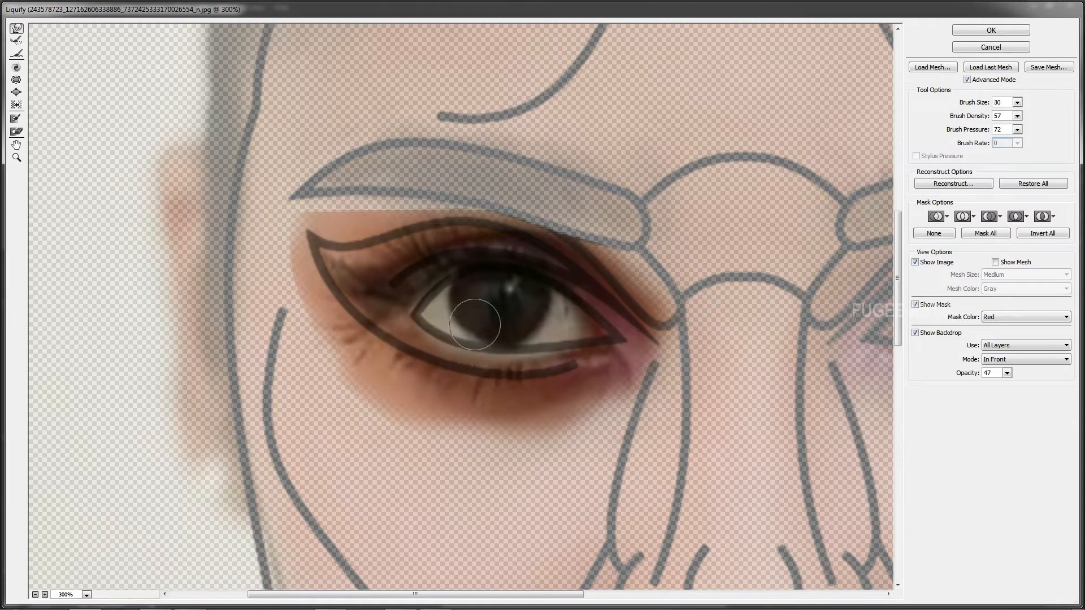
{"action": "key", "text": "bracketright"}
{"action": "left_click_drag", "start_coordinate": [598, 367], "coordinate": [629, 356]}
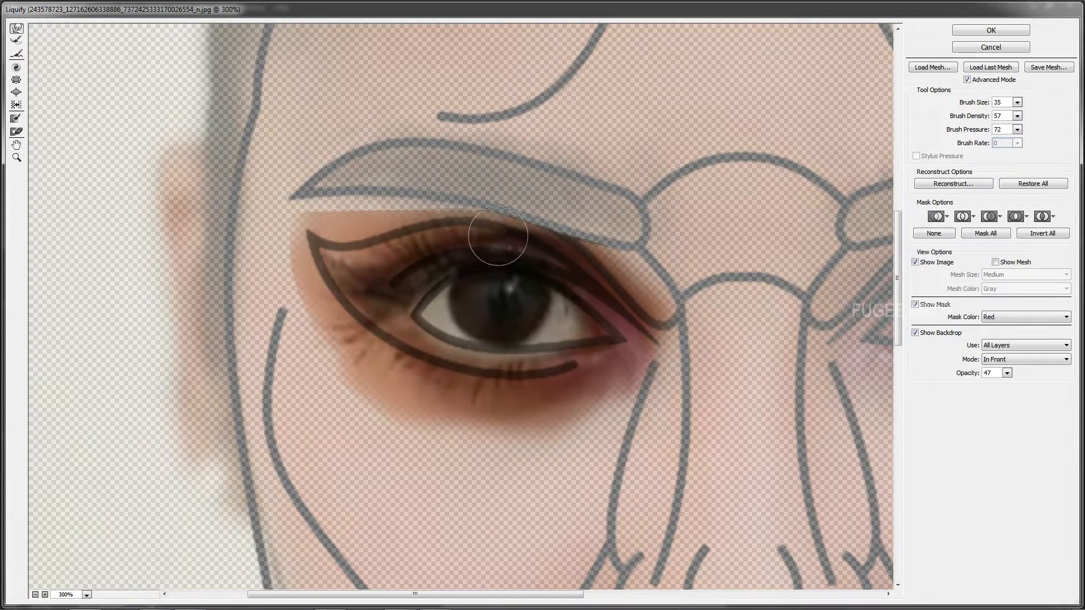
Shape the left eye's upper lid, outer wing and lower lid along the guide with a smaller brush, and apply Liquify.
{"action": "left_click_drag", "start_coordinate": [537, 242], "coordinate": [509, 243]}
{"action": "key", "text": "bracketleft"}
{"action": "key", "text": "bracketleft"}
{"action": "mouse_move", "coordinate": [360, 272]}
{"action": "left_mouse_down"}
{"action": "mouse_move", "coordinate": [340, 244]}
{"action": "mouse_move", "coordinate": [371, 256]}
{"action": "mouse_move", "coordinate": [354, 256]}
{"action": "left_mouse_up"}
{"action": "left_click_drag", "start_coordinate": [426, 247], "coordinate": [426, 239]}
{"action": "left_click_drag", "start_coordinate": [494, 243], "coordinate": [460, 239]}
{"action": "key", "text": "bracketleft"}
{"action": "key", "text": "bracketleft"}
{"action": "left_click_drag", "start_coordinate": [578, 367], "coordinate": [579, 366]}
{"action": "left_click", "coordinate": [988, 32]}
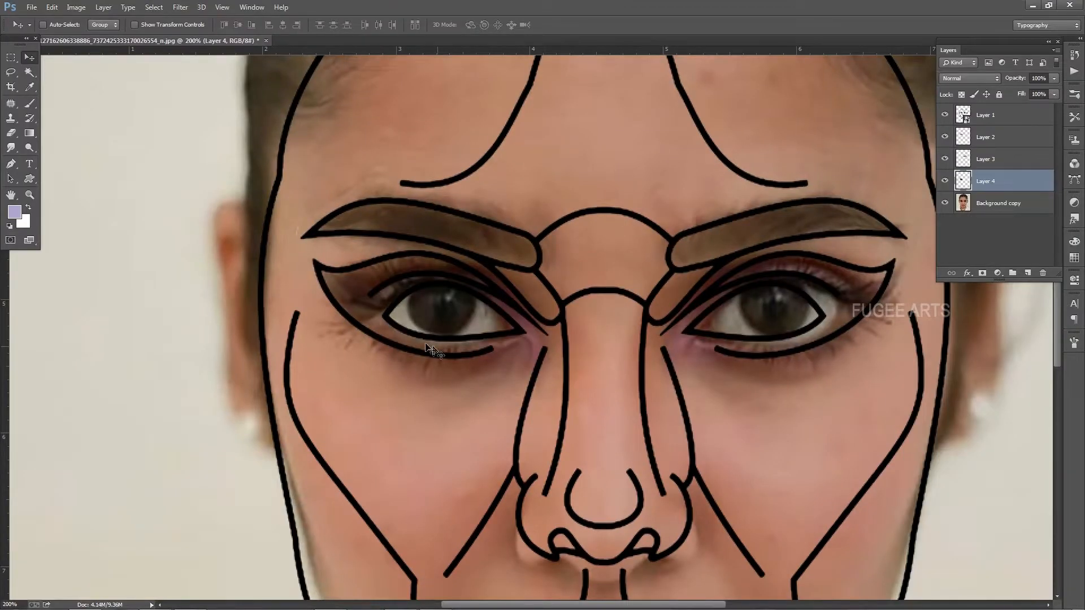
Copy a lasso selection of the right eye from the Background copy onto a new layer.
{"action": "left_click", "coordinate": [998, 203]}
{"action": "key", "text": "l"}
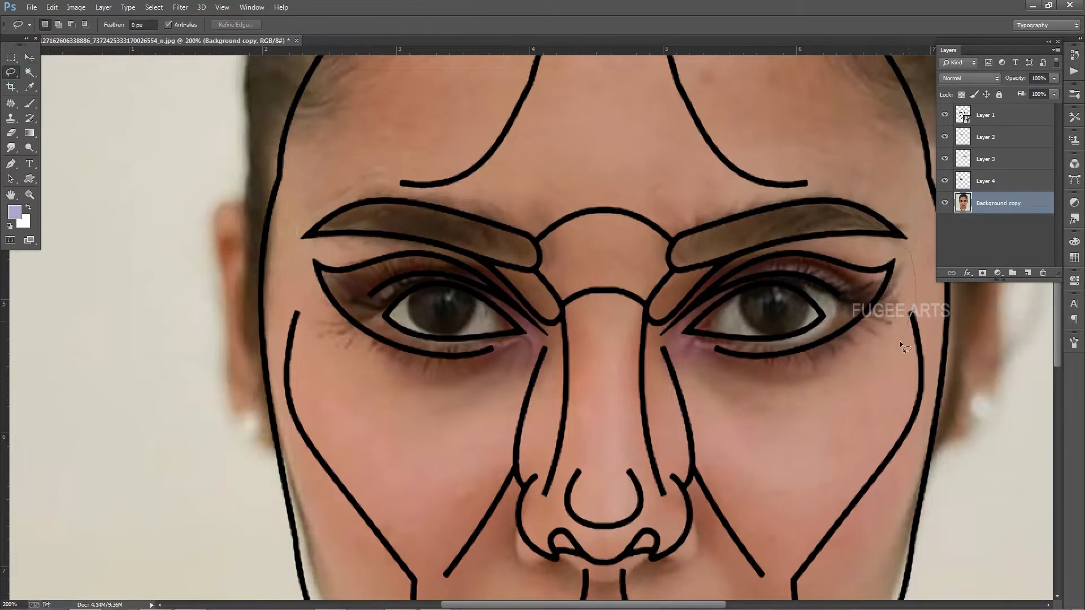
{"action": "left_click_drag", "start_coordinate": [730, 260], "coordinate": [903, 249]}
{"action": "left_click", "coordinate": [180, 6]}
{"action": "left_click", "coordinate": [201, 91]}
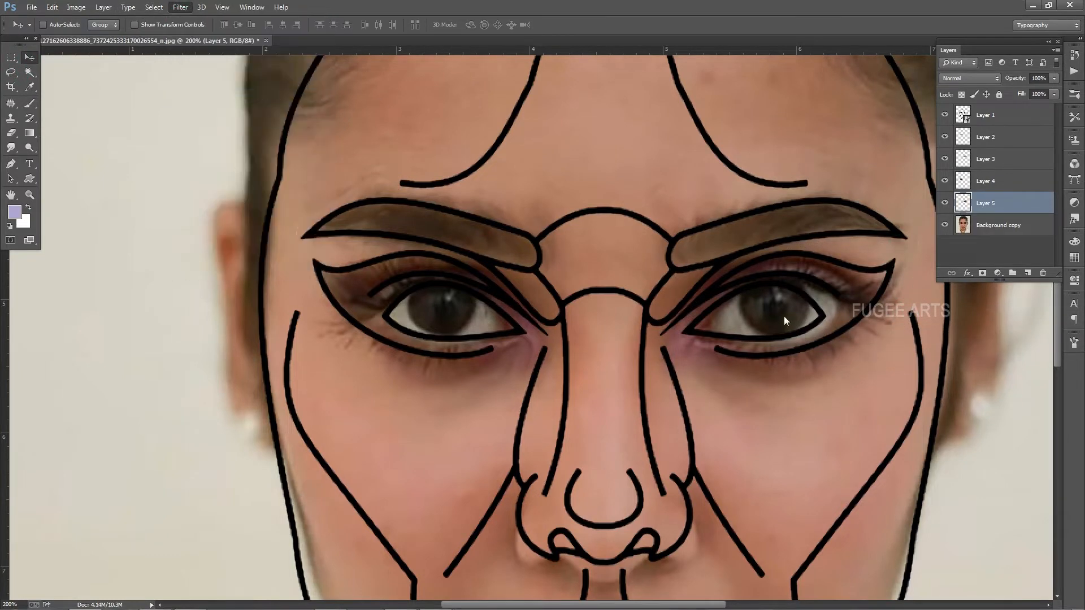
{"action": "scroll", "coordinate": [540, 289], "scroll_direction": "up", "scroll_amount": 1}
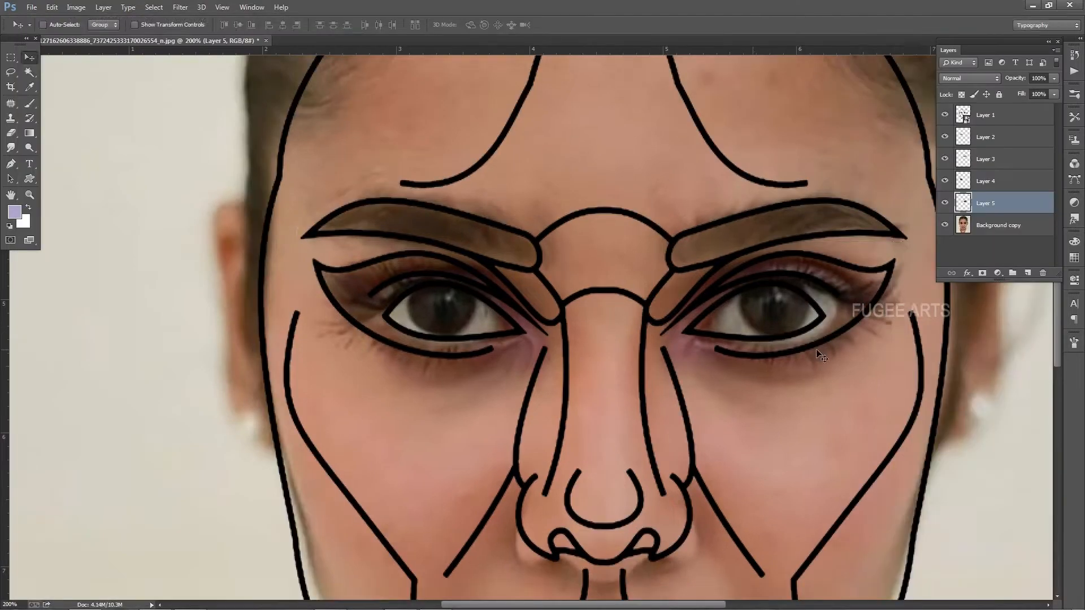
Scale the right-eye layer to about 90% width and 89% height with Free Transform, skew it to the guide and erase its edges.
{"action": "key", "text": "ctrl+t"}
{"action": "left_click_drag", "start_coordinate": [916, 325], "coordinate": [889, 324]}
{"action": "left_click_drag", "start_coordinate": [889, 242], "coordinate": [881, 255]}
{"action": "left_click_drag", "start_coordinate": [764, 249], "coordinate": [764, 253]}
{"action": "left_click_drag", "start_coordinate": [767, 407], "coordinate": [769, 395]}
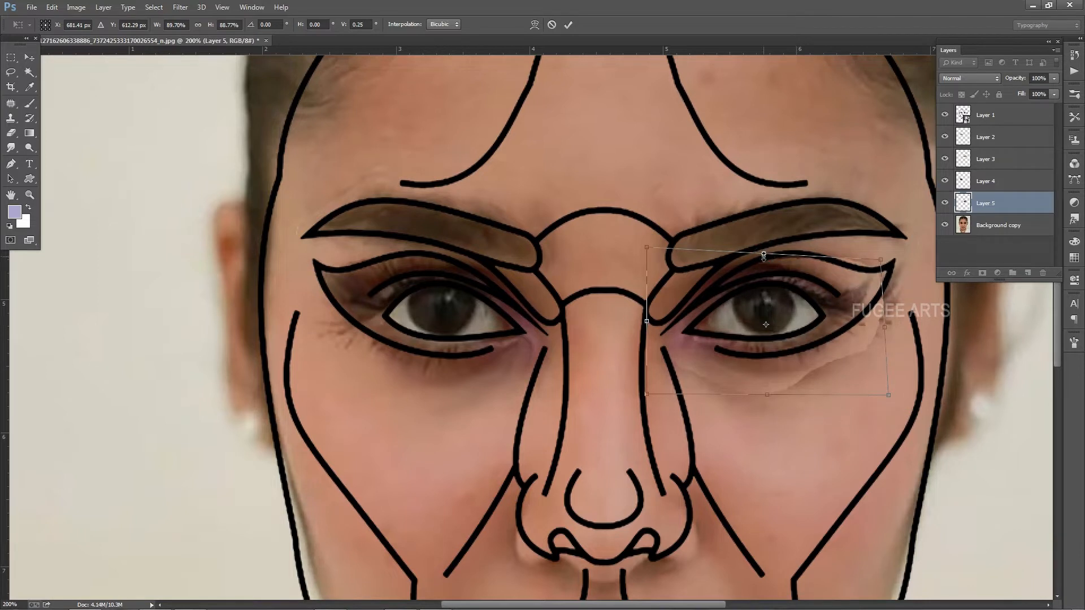
{"action": "key", "text": "Return"}
{"action": "key", "text": "e"}
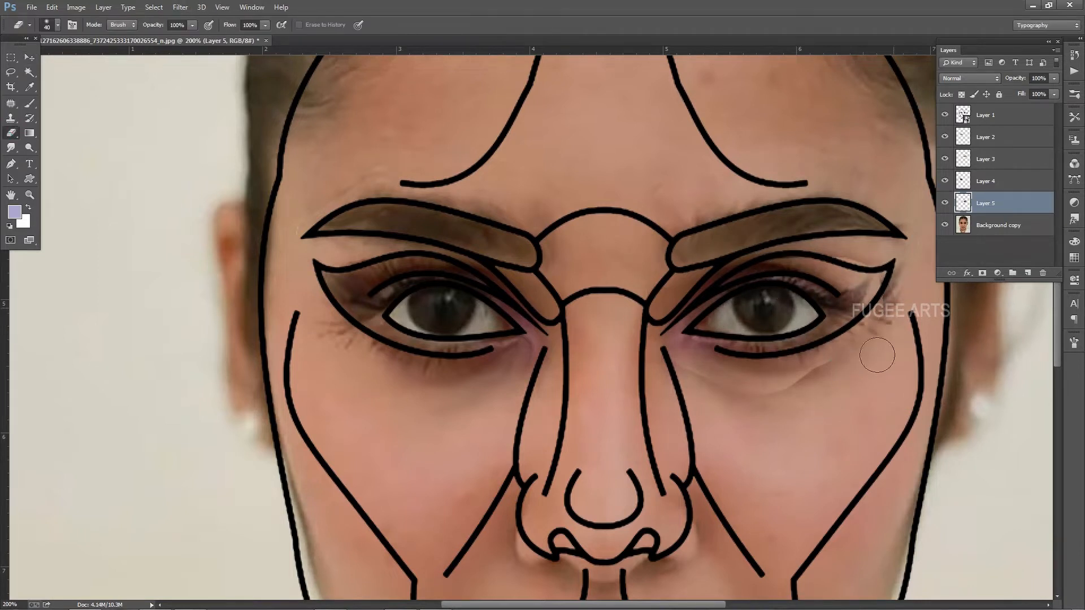
{"action": "mouse_move", "coordinate": [876, 346]}
{"action": "left_mouse_down"}
{"action": "mouse_move", "coordinate": [803, 388]}
{"action": "mouse_move", "coordinate": [669, 376]}
{"action": "left_mouse_up"}
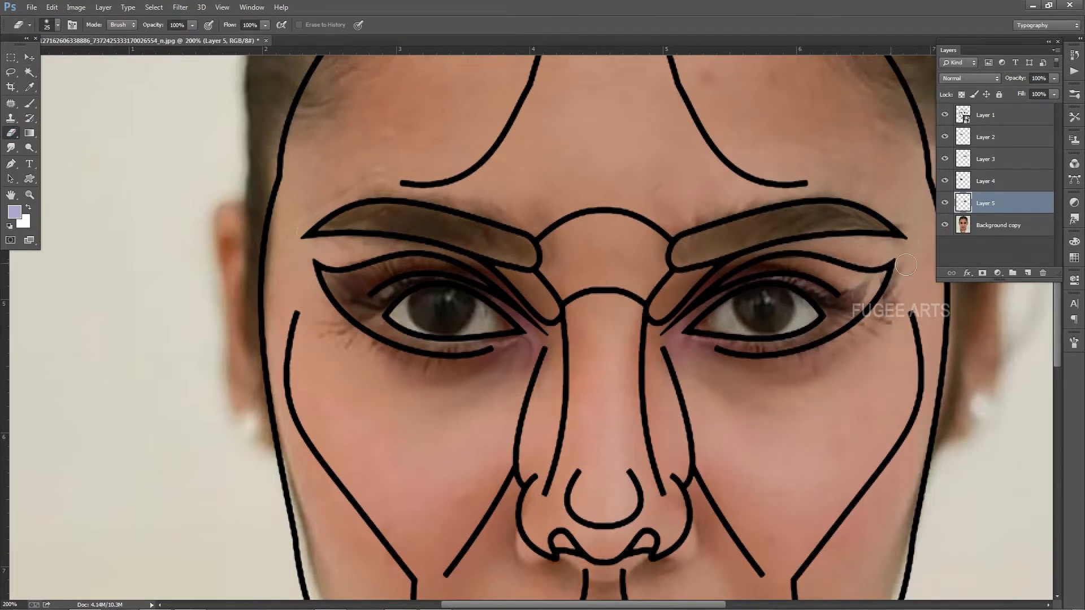
Clone Stamp the skin below the right eye on the Background copy with a brush size of 30.
{"action": "key", "text": "s"}
{"action": "key", "text": "alt+bracketleft"}
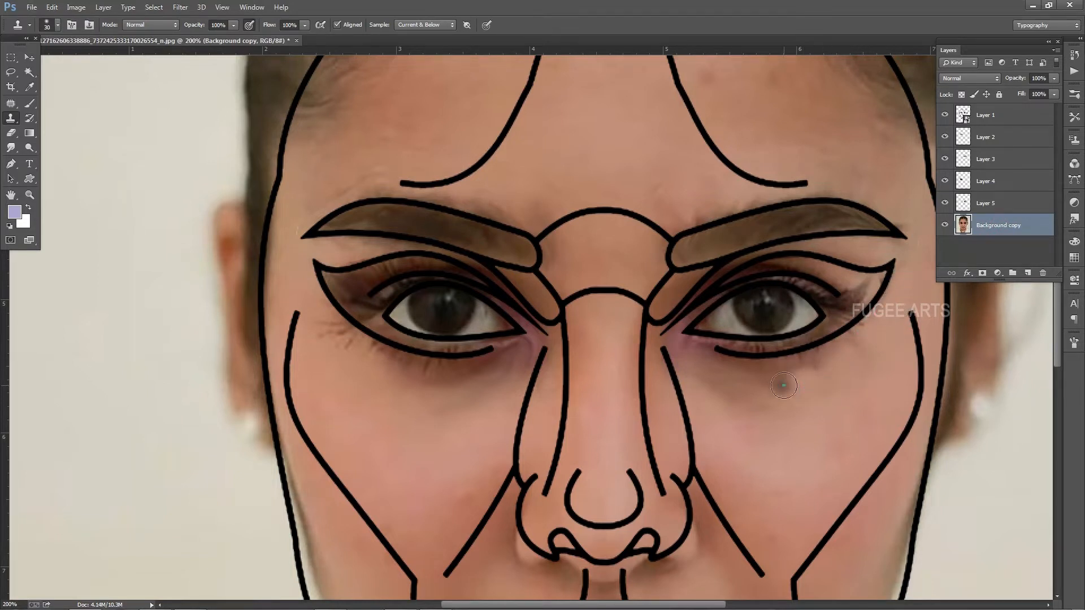
{"action": "left_click_drag", "start_coordinate": [790, 382], "coordinate": [812, 379]}
{"action": "left_click", "coordinate": [759, 379], "text": "alt"}
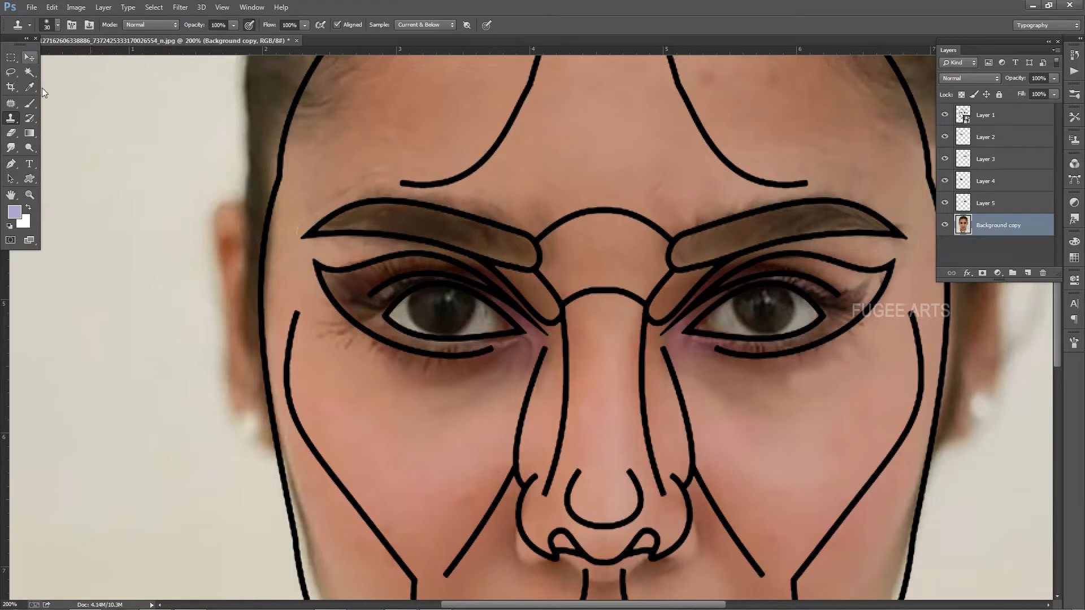
Open Liquify on the right-eye layer at 300% and push the inner corner and outer lid with a brush size of 40.
{"action": "key", "text": "alt+bracketright"}
{"action": "key", "text": "ctrl+shift+x"}
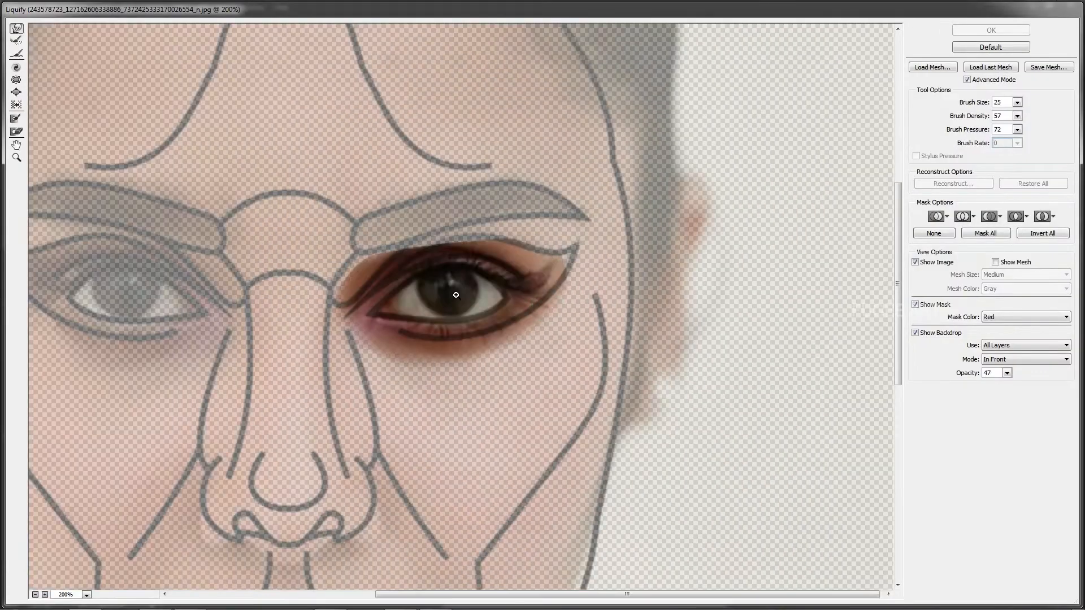
{"action": "left_click", "coordinate": [457, 295], "text": "ctrl"}
{"action": "key", "text": "bracketright"}
{"action": "key", "text": "bracketright"}
{"action": "key", "text": "bracketright"}
{"action": "mouse_move", "coordinate": [332, 331]}
{"action": "left_mouse_down"}
{"action": "mouse_move", "coordinate": [349, 353]}
{"action": "mouse_move", "coordinate": [348, 337]}
{"action": "mouse_move", "coordinate": [381, 360]}
{"action": "left_mouse_up"}
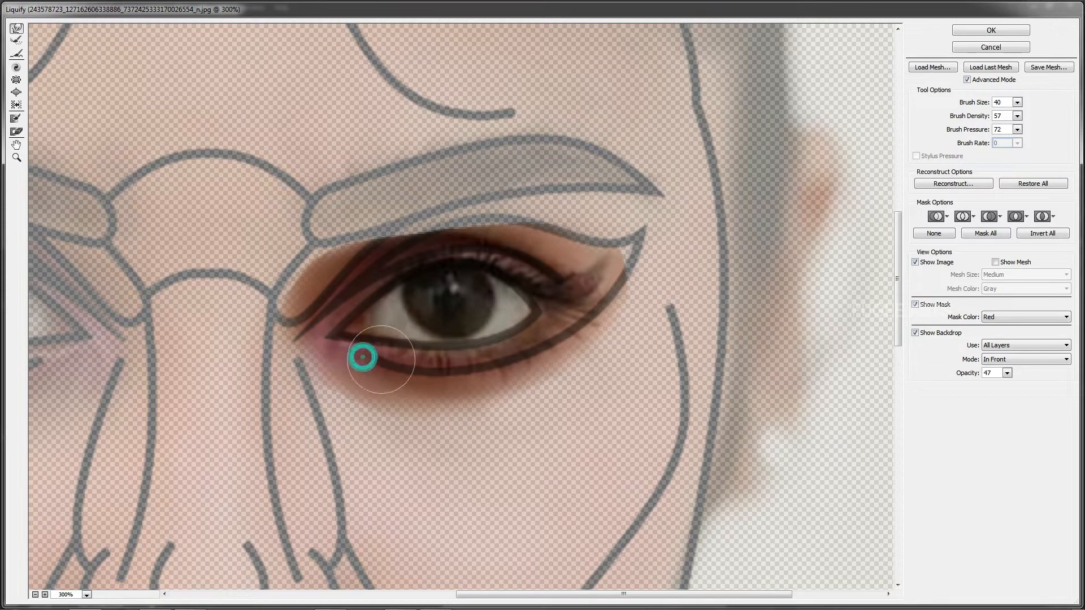
{"action": "left_click_drag", "start_coordinate": [537, 279], "coordinate": [611, 255]}
Shape the right eye's upper lid, iris area and outer wing along the guide with brush sizes 35 and 40, and apply Liquify.
{"action": "key", "text": "bracketleft"}
{"action": "left_click_drag", "start_coordinate": [445, 241], "coordinate": [389, 252]}
{"action": "left_click_drag", "start_coordinate": [406, 291], "coordinate": [402, 293]}
{"action": "left_click_drag", "start_coordinate": [478, 286], "coordinate": [485, 286]}
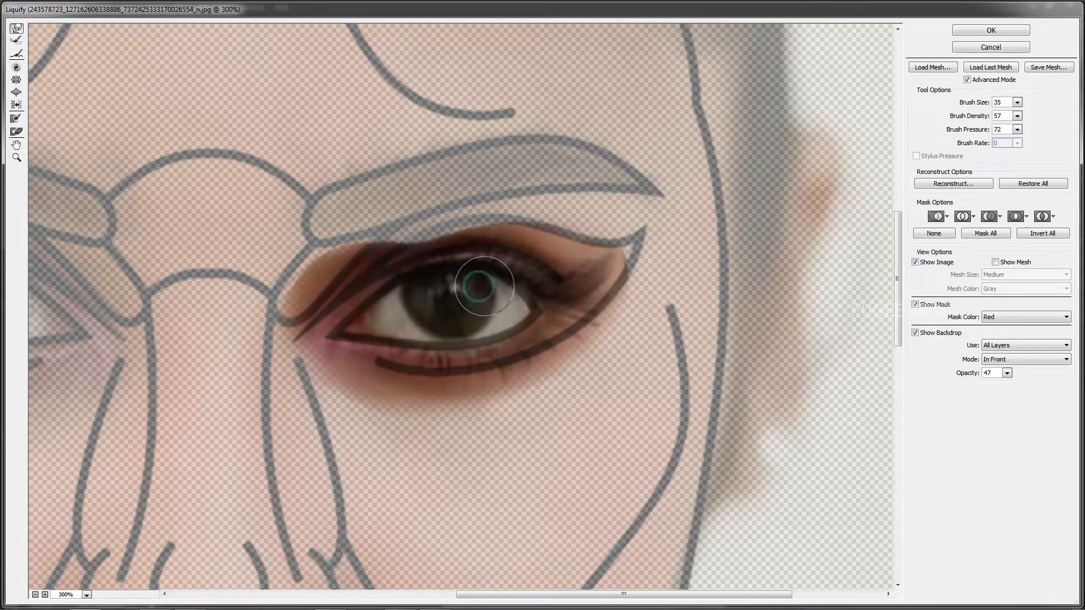
{"action": "key", "text": "bracketright"}
{"action": "left_click_drag", "start_coordinate": [533, 341], "coordinate": [526, 338]}
{"action": "left_click_drag", "start_coordinate": [603, 262], "coordinate": [630, 241]}
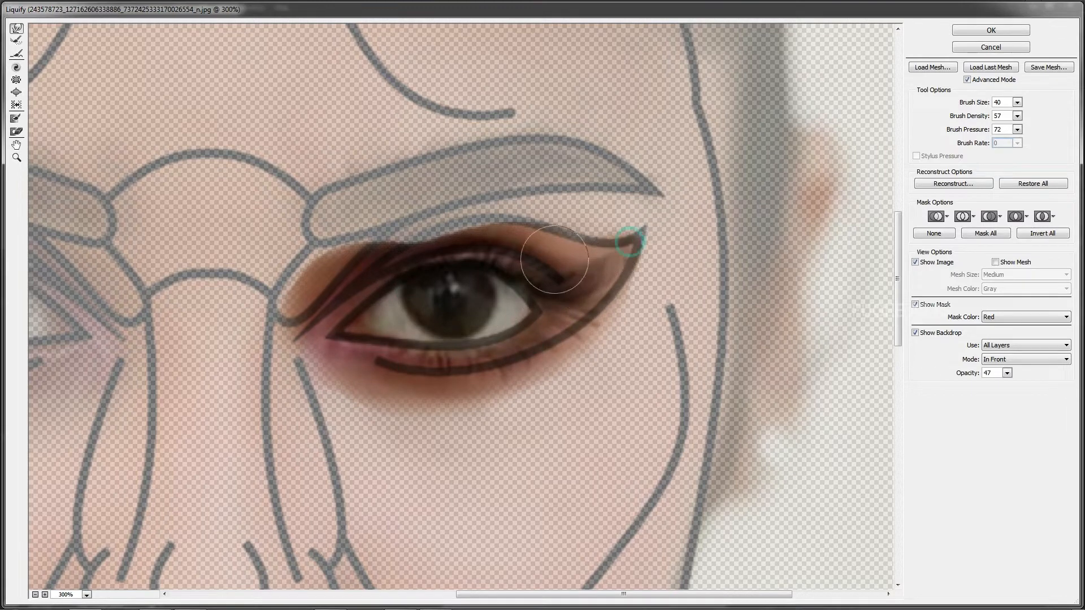
{"action": "left_click", "coordinate": [974, 32]}
Copy a lasso selection of the nose from the Background copy onto a new layer.
{"action": "scroll", "coordinate": [783, 327], "scroll_direction": "down", "scroll_amount": 3}
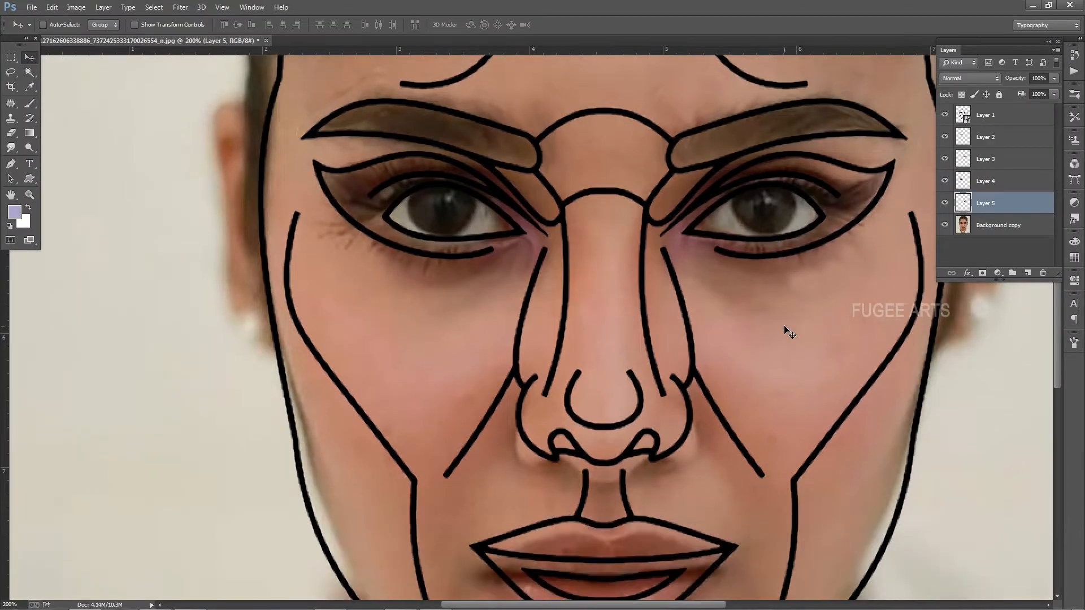
{"action": "scroll", "coordinate": [789, 333], "scroll_direction": "down", "scroll_amount": 2}
{"action": "key", "text": "ctrl+minus"}
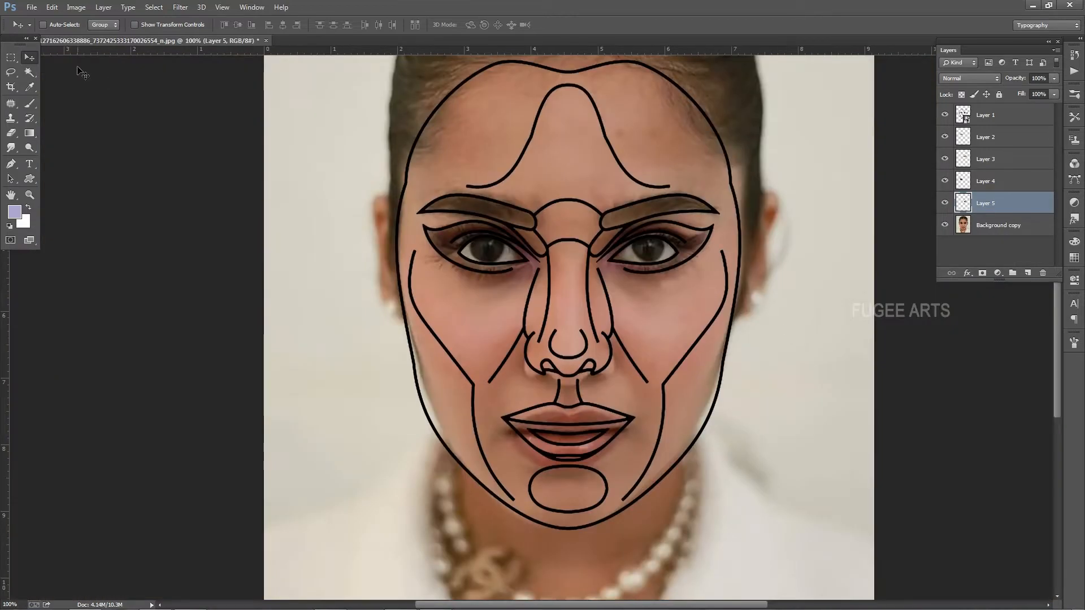
{"action": "key", "text": "ctrl+plus"}
{"action": "key", "text": "l"}
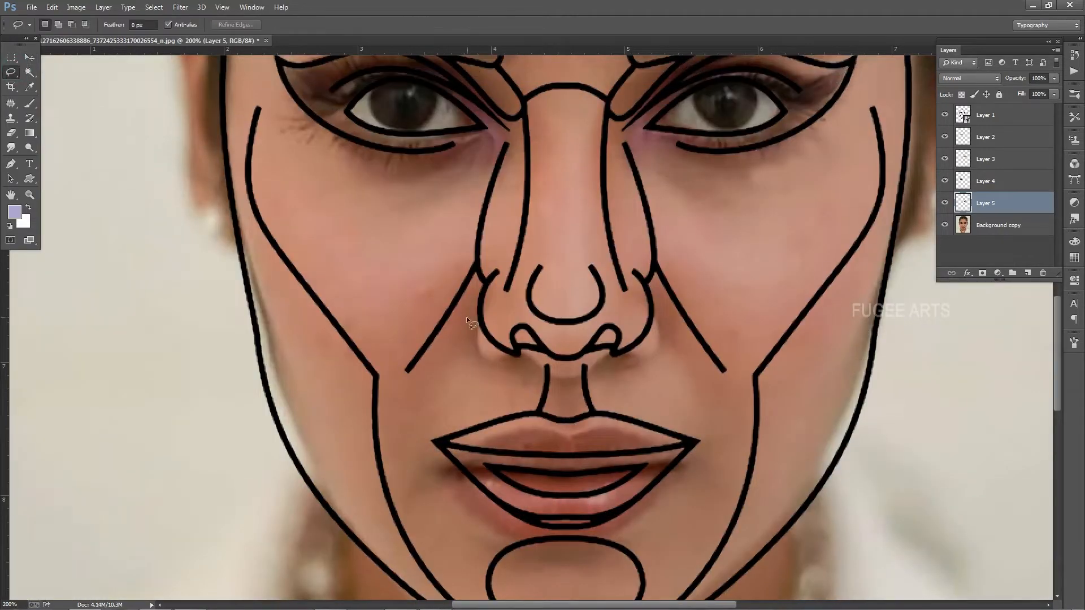
{"action": "left_click_drag", "start_coordinate": [611, 382], "coordinate": [452, 247]}
{"action": "left_click", "coordinate": [969, 228]}
{"action": "key", "text": "ctrl+j"}
Move the nose copy up, narrow it from both sides with Free Transform to fit the guide, and erase its outer edges.
{"action": "key", "text": "v"}
{"action": "left_click_drag", "start_coordinate": [607, 353], "coordinate": [604, 329]}
{"action": "key", "text": "ctrl+t"}
{"action": "left_click_drag", "start_coordinate": [690, 292], "coordinate": [680, 292]}
{"action": "left_click_drag", "start_coordinate": [412, 291], "coordinate": [419, 291]}
{"action": "key", "text": "Return"}
{"action": "left_click", "coordinate": [11, 133]}
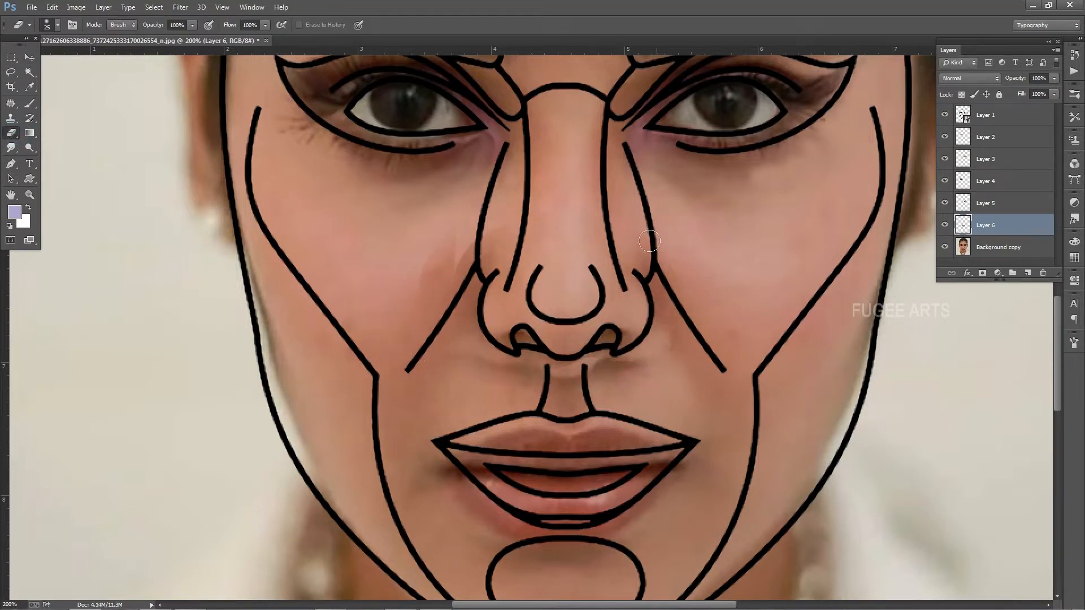
Add a new layer above the Background copy and Clone Stamp skin over the area beneath the nostrils with a brush size of 30.
{"action": "left_click", "coordinate": [1013, 247]}
{"action": "left_click", "coordinate": [1027, 273]}
{"action": "left_click", "coordinate": [17, 117]}
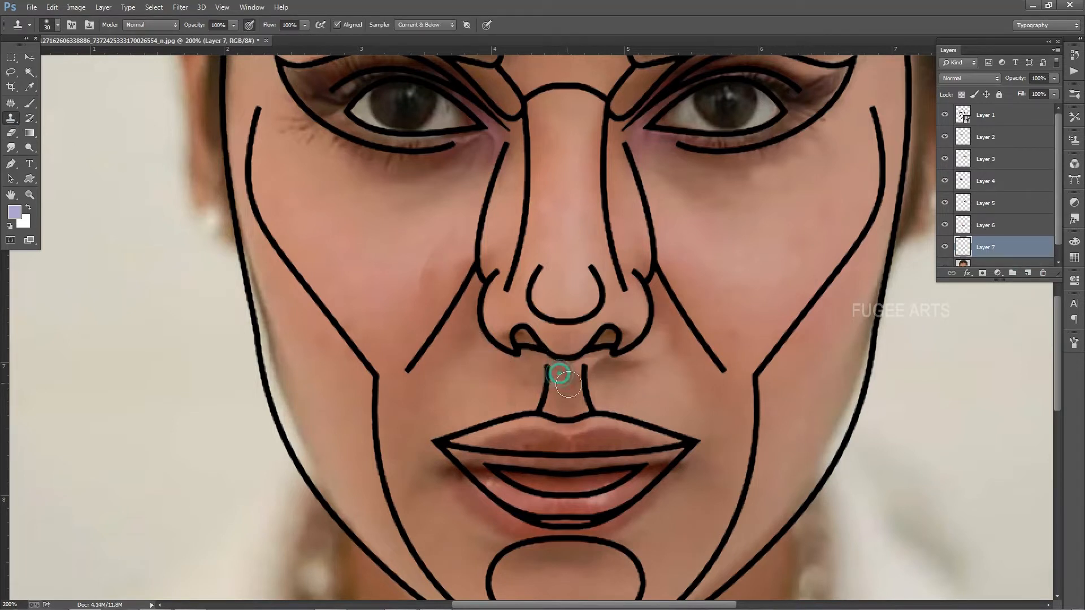
{"action": "left_click", "coordinate": [618, 360], "text": "alt"}
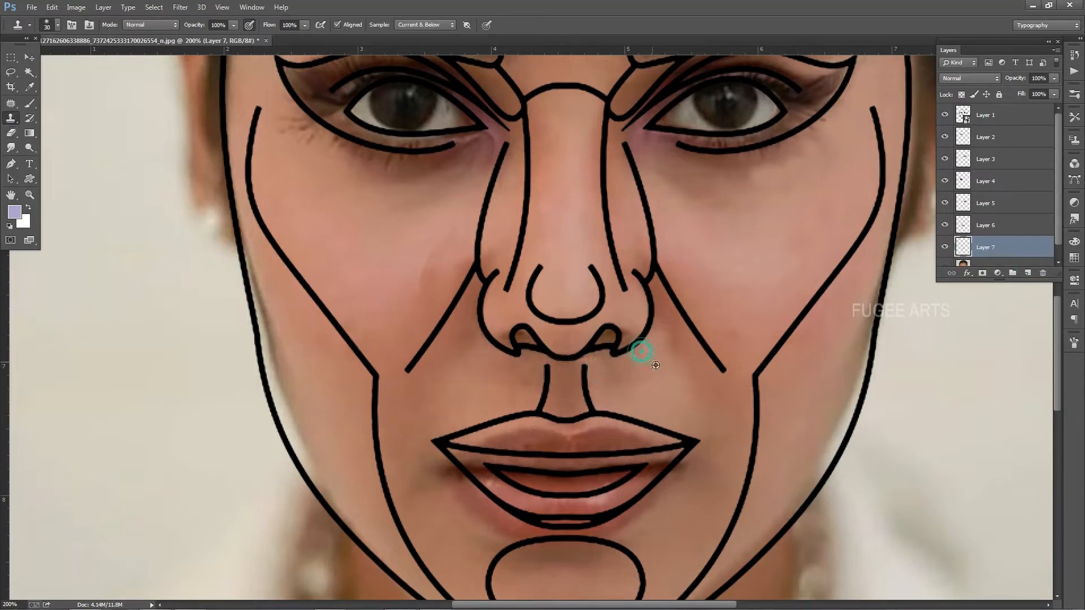
Select the nose layer and erase its leftover edge on the left cheek.
{"action": "left_click", "coordinate": [31, 59]}
{"action": "left_click", "coordinate": [566, 299]}
{"action": "left_click", "coordinate": [13, 133]}
{"action": "left_click_drag", "start_coordinate": [424, 238], "coordinate": [413, 339]}
Open Liquify on the nose layer at 300% and push the left nostril toward the guide with a small brush.
{"action": "left_click", "coordinate": [30, 58]}
{"action": "left_click", "coordinate": [182, 7]}
{"action": "left_click", "coordinate": [198, 92]}
{"action": "left_click", "coordinate": [474, 249], "text": "ctrl"}
{"action": "left_click", "coordinate": [470, 249], "text": "ctrl"}
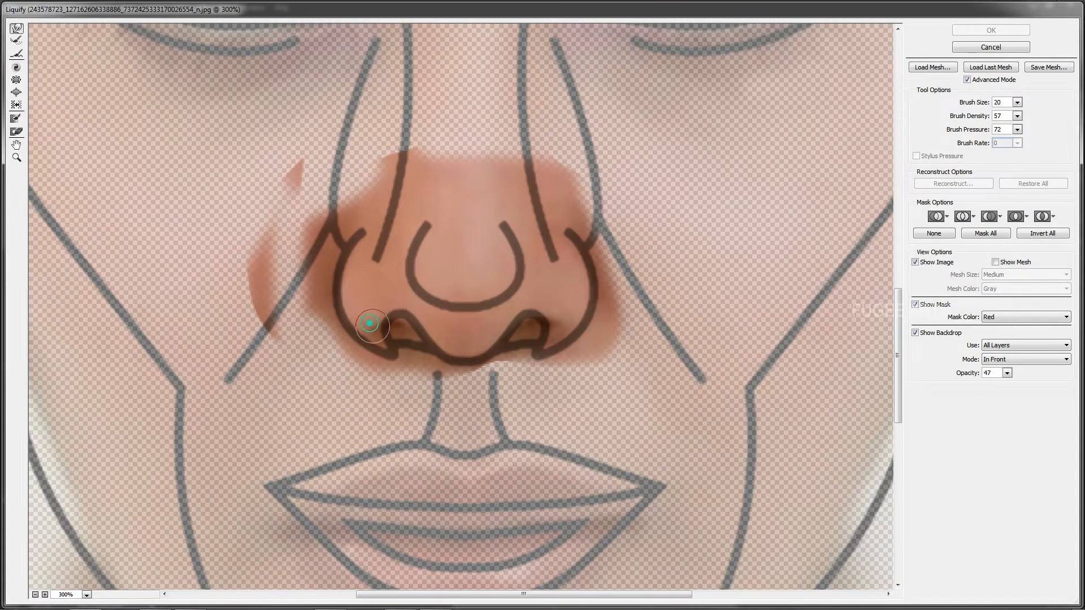
{"action": "key", "text": "bracketleft"}
{"action": "left_click_drag", "start_coordinate": [369, 323], "coordinate": [371, 333]}
Push the right side of the nose to the guide with a brush size of 30 and apply Liquify.
{"action": "key", "text": "bracketright"}
{"action": "key", "text": "bracketright"}
{"action": "key", "text": "bracketright"}
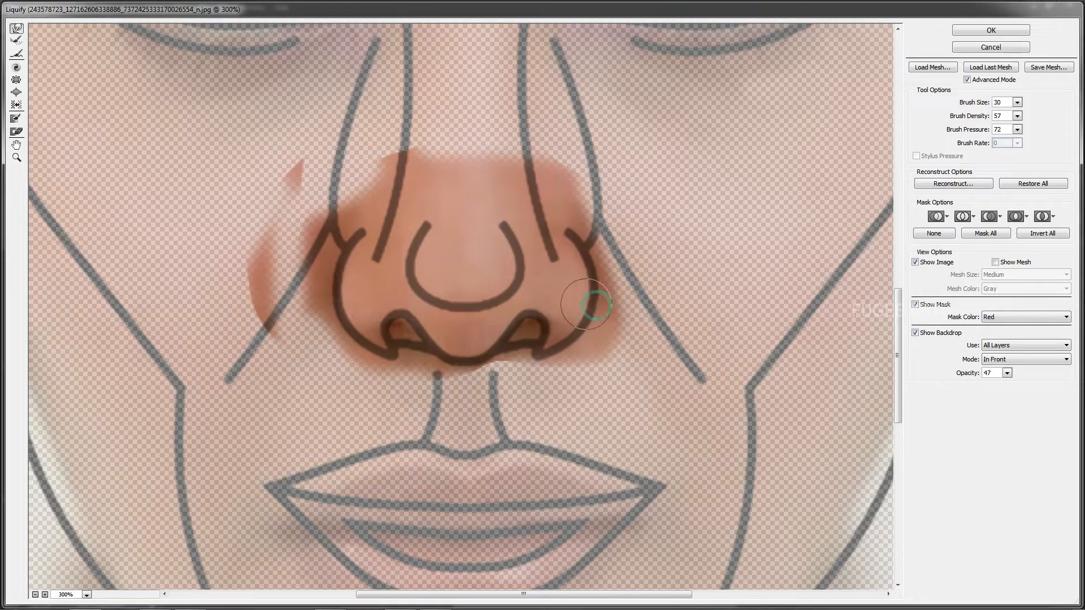
{"action": "left_click_drag", "start_coordinate": [596, 305], "coordinate": [585, 250]}
{"action": "left_click", "coordinate": [991, 31]}
Copy a lasso selection of the mouth from the Background copy onto a new layer.
{"action": "left_click", "coordinate": [579, 392], "text": "ctrl"}
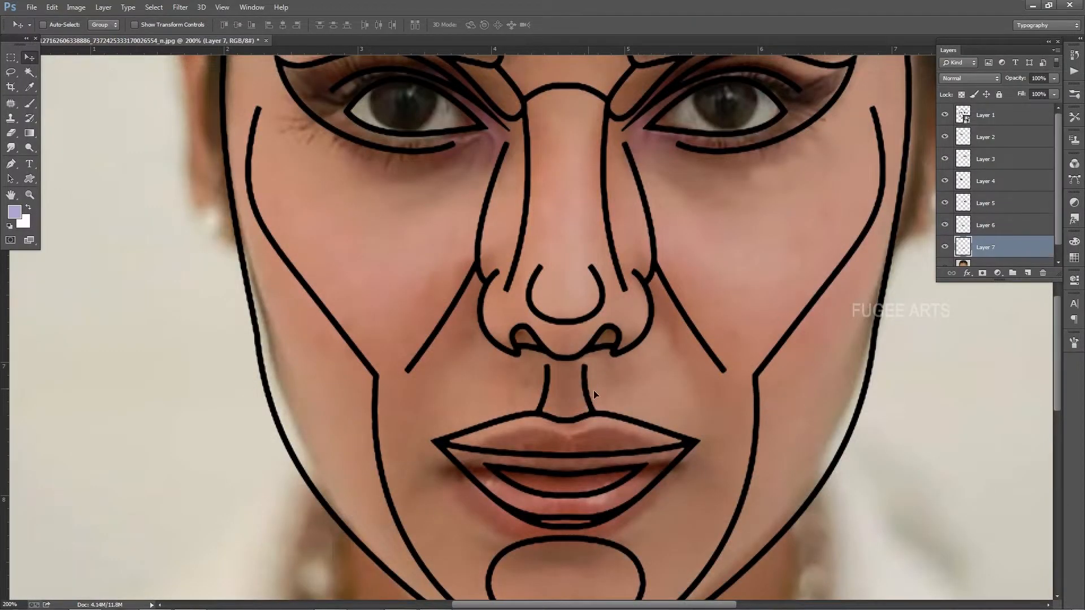
{"action": "scroll", "coordinate": [624, 384], "scroll_direction": "down", "scroll_amount": 1}
{"action": "left_click", "coordinate": [680, 353], "text": "ctrl"}
{"action": "left_click", "coordinate": [16, 73]}
{"action": "left_click_drag", "start_coordinate": [745, 414], "coordinate": [409, 373]}
{"action": "left_click", "coordinate": [29, 57]}
{"action": "key", "text": "ctrl+j"}
Move the mouth copy up onto the guide's lips and erase its surrounding edges.
{"action": "left_click_drag", "start_coordinate": [562, 411], "coordinate": [554, 402]}
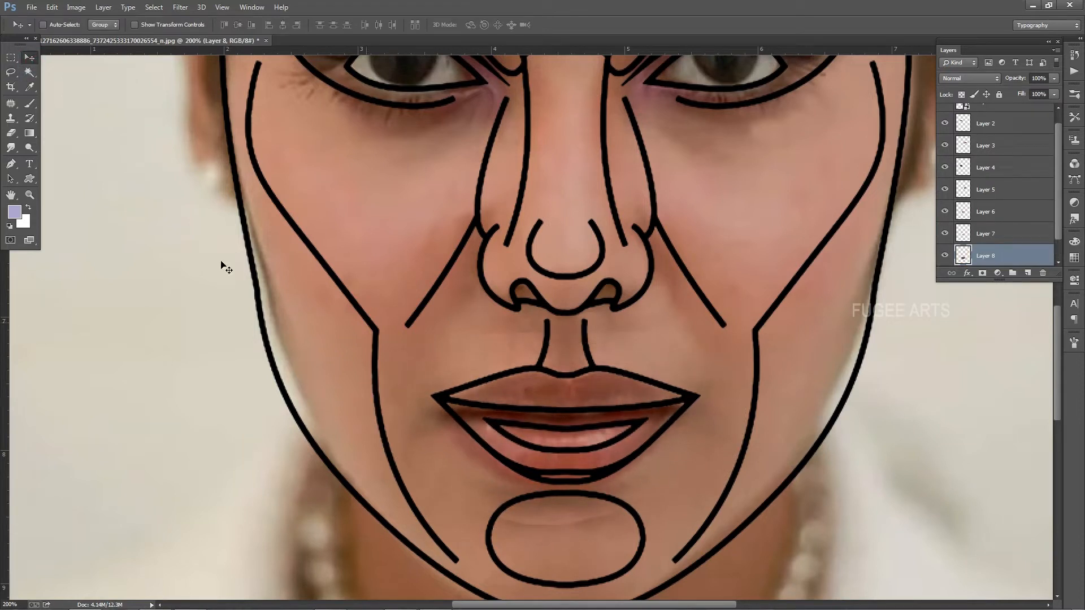
{"action": "key", "text": "e"}
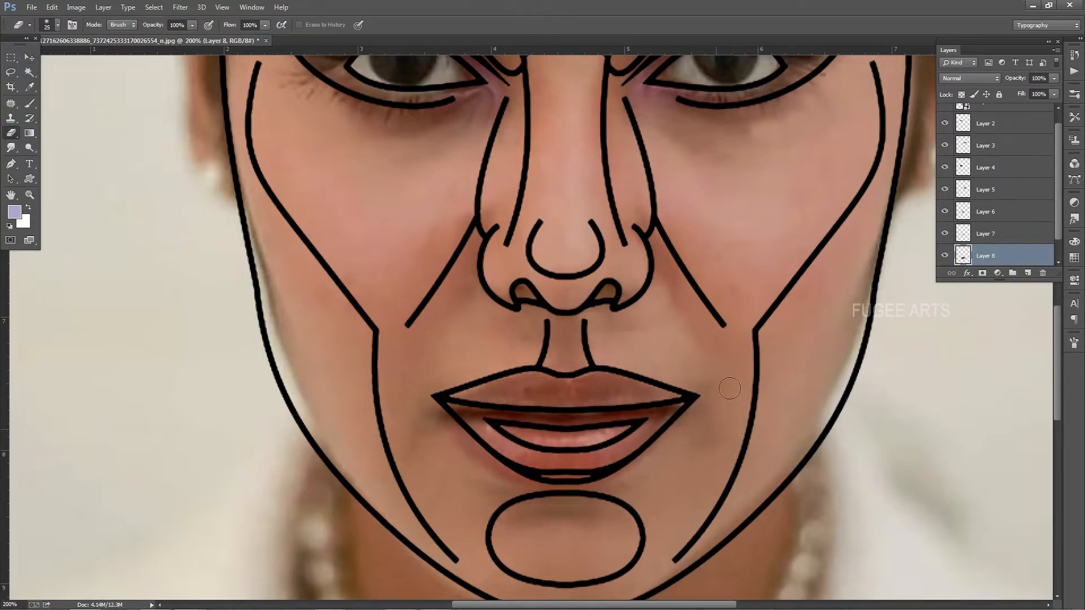
{"action": "left_click", "coordinate": [30, 57]}
Open Liquify on the mouth layer at 300% and push the upper lip and mouth corners to the guide with a brush size of 50.
{"action": "left_click", "coordinate": [180, 7]}
{"action": "left_click", "coordinate": [194, 95]}
{"action": "left_click", "coordinate": [458, 361], "text": "ctrl"}
{"action": "left_click", "coordinate": [461, 343], "text": "ctrl"}
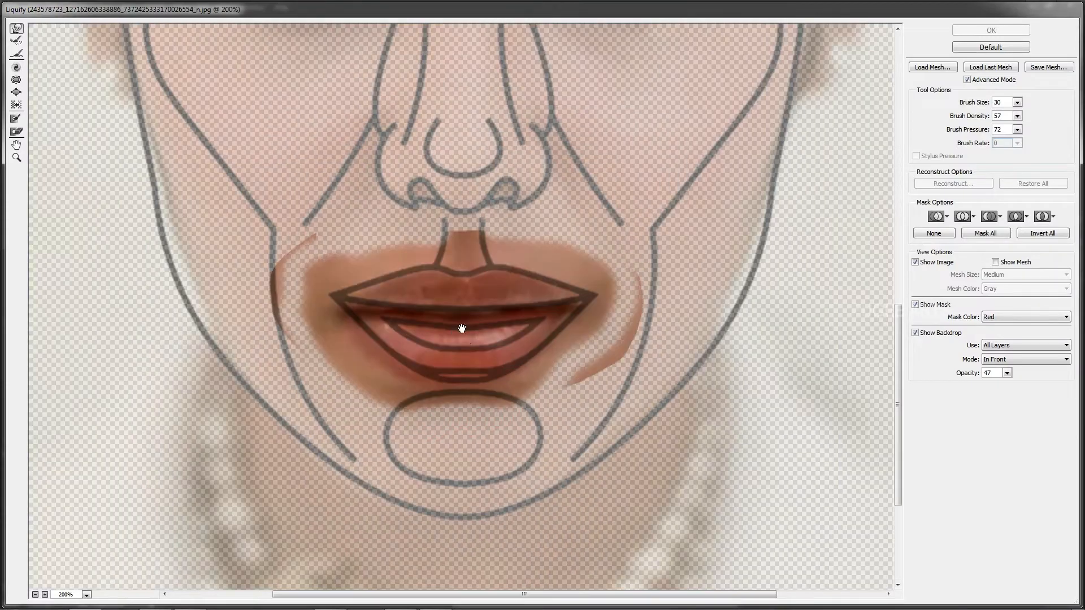
{"action": "left_click", "coordinate": [456, 315], "text": "ctrl"}
{"action": "key", "text": "bracketright"}
{"action": "key", "text": "bracketright"}
{"action": "left_click_drag", "start_coordinate": [463, 251], "coordinate": [465, 241]}
{"action": "left_click_drag", "start_coordinate": [508, 254], "coordinate": [509, 250]}
{"action": "left_click_drag", "start_coordinate": [644, 282], "coordinate": [656, 282]}
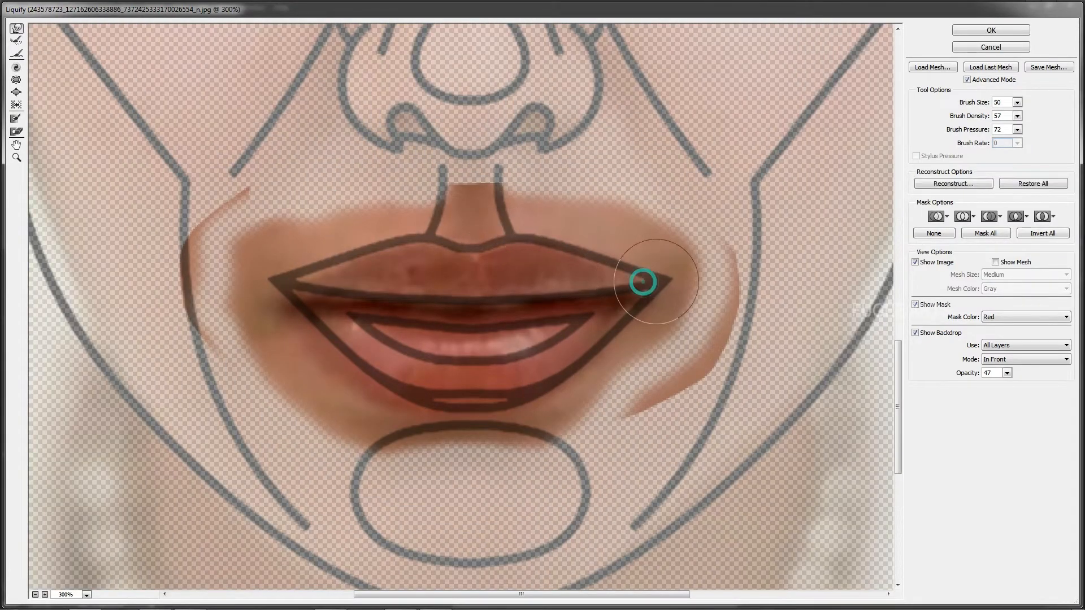
{"action": "mouse_move", "coordinate": [312, 280]}
{"action": "left_mouse_down"}
{"action": "mouse_move", "coordinate": [287, 319]}
{"action": "mouse_move", "coordinate": [301, 346]}
{"action": "mouse_move", "coordinate": [321, 305]}
{"action": "left_mouse_up"}
Refine the mouth corners and lower lip along the guide with brush sizes 40 and 35, and apply Liquify.
{"action": "key", "text": "bracketleft"}
{"action": "key", "text": "bracketleft"}
{"action": "key", "text": "bracketleft"}
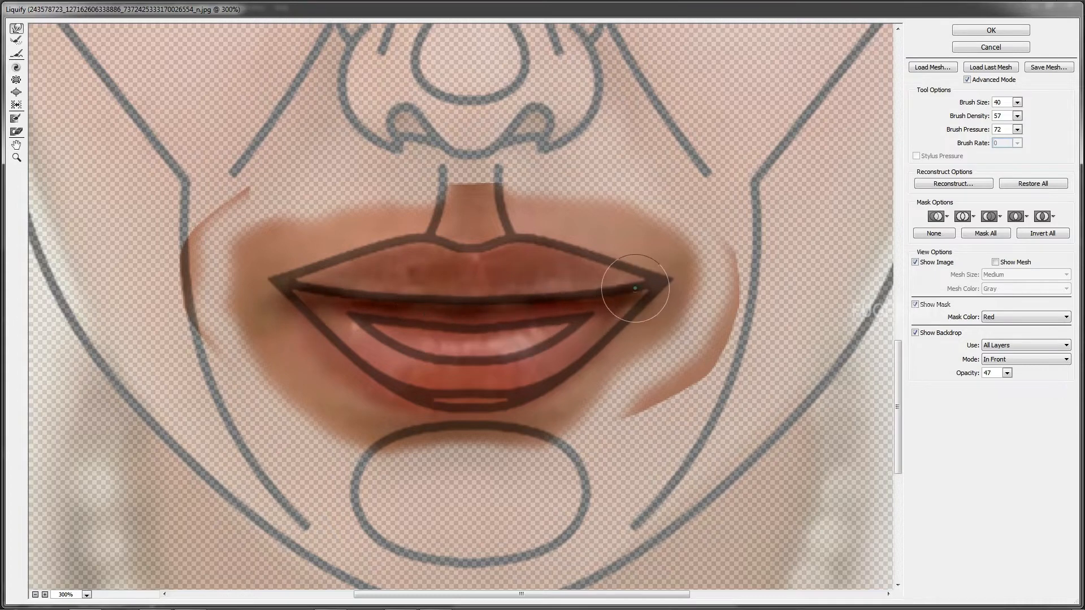
{"action": "key", "text": "bracketright"}
{"action": "key", "text": "bracketright"}
{"action": "key", "text": "bracketright"}
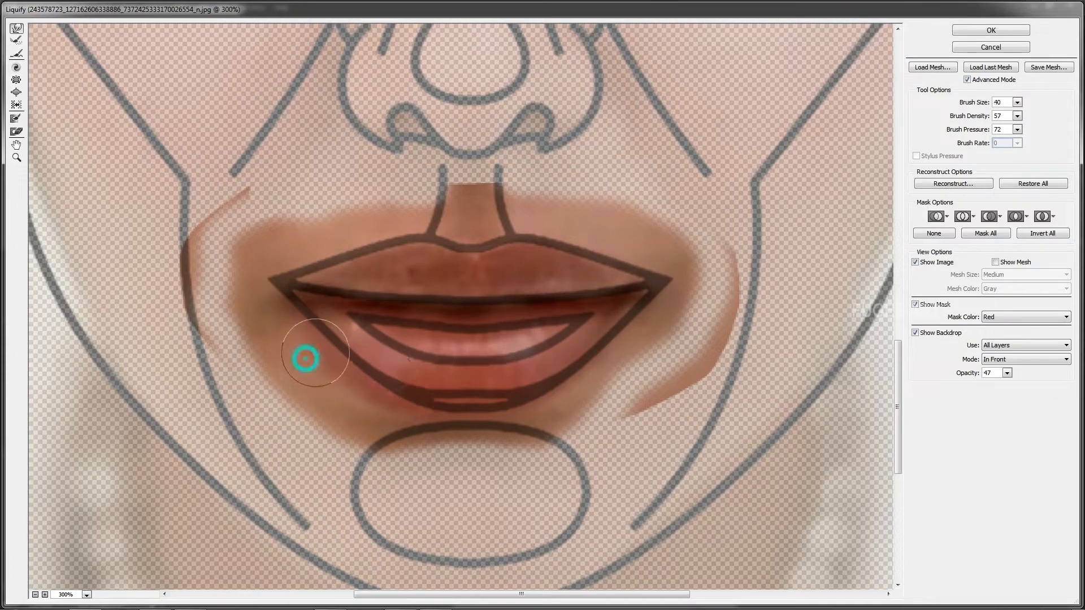
{"action": "key", "text": "bracketleft"}
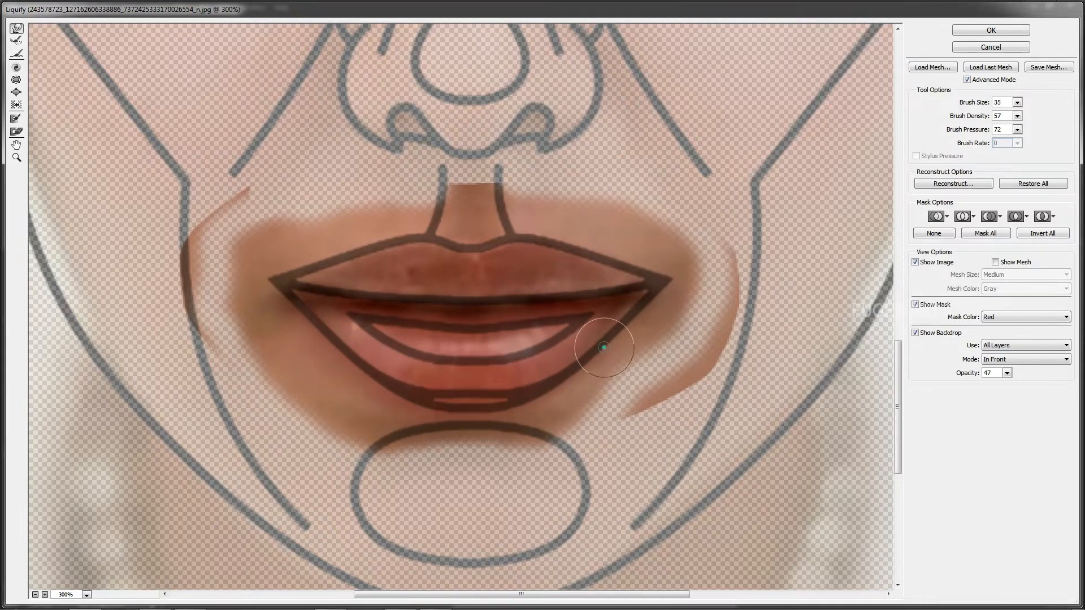
{"action": "key", "text": "Return"}
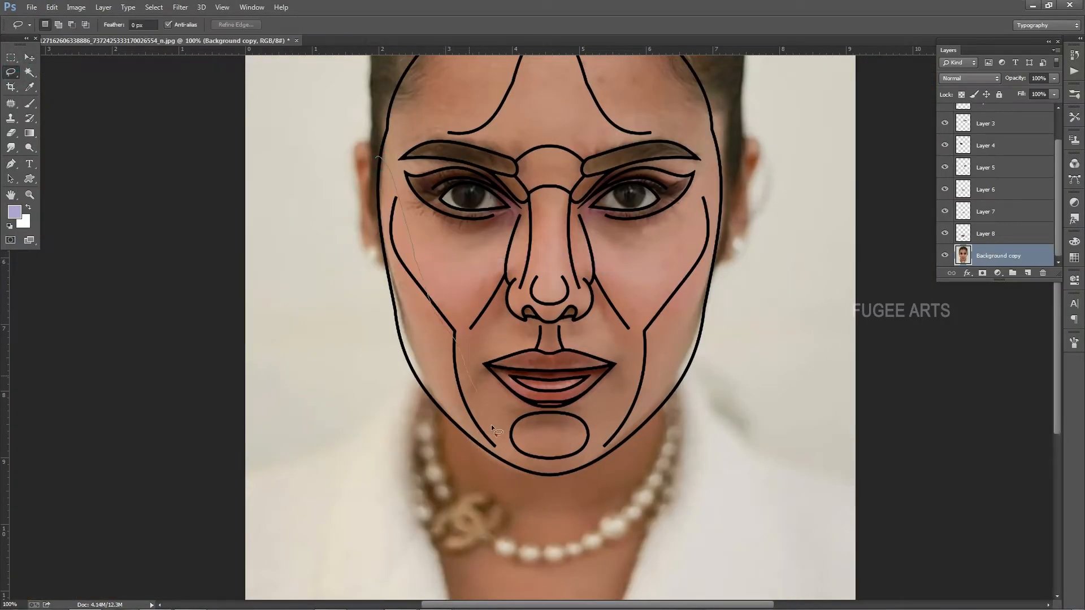
Copy a lasso selection of the left cheek and jaw edge from the Background copy onto a new layer.
{"action": "left_click_drag", "start_coordinate": [490, 425], "coordinate": [373, 160]}
{"action": "key", "text": "v"}
{"action": "key", "text": "ctrl+j"}
Open Liquify on the left-jaw layer and push the cheek contour out to the guide with an enlarged brush.
{"action": "left_click", "coordinate": [180, 7]}
{"action": "left_click", "coordinate": [192, 92]}
{"action": "scroll", "coordinate": [372, 396], "scroll_direction": "up", "scroll_amount": 2}
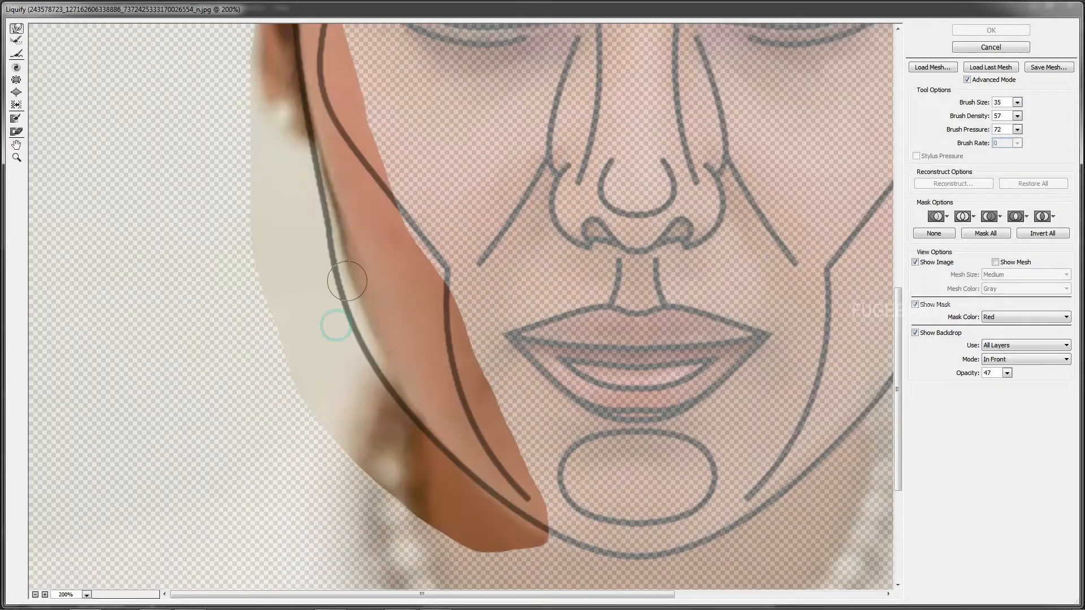
{"action": "key", "text": "bracketright"}
{"action": "key", "text": "bracketright"}
{"action": "key", "text": "bracketright"}
{"action": "left_click_drag", "start_coordinate": [362, 298], "coordinate": [347, 305]}
Push the left lower jaw and chin edge onto the guide with progressively smaller brushes and apply Liquify.
{"action": "key", "text": "bracketleft"}
{"action": "left_click_drag", "start_coordinate": [388, 362], "coordinate": [377, 360]}
{"action": "key", "text": "bracketleft"}
{"action": "left_click_drag", "start_coordinate": [465, 480], "coordinate": [463, 483]}
{"action": "left_click_drag", "start_coordinate": [528, 527], "coordinate": [532, 530]}
{"action": "key", "text": "bracketleft"}
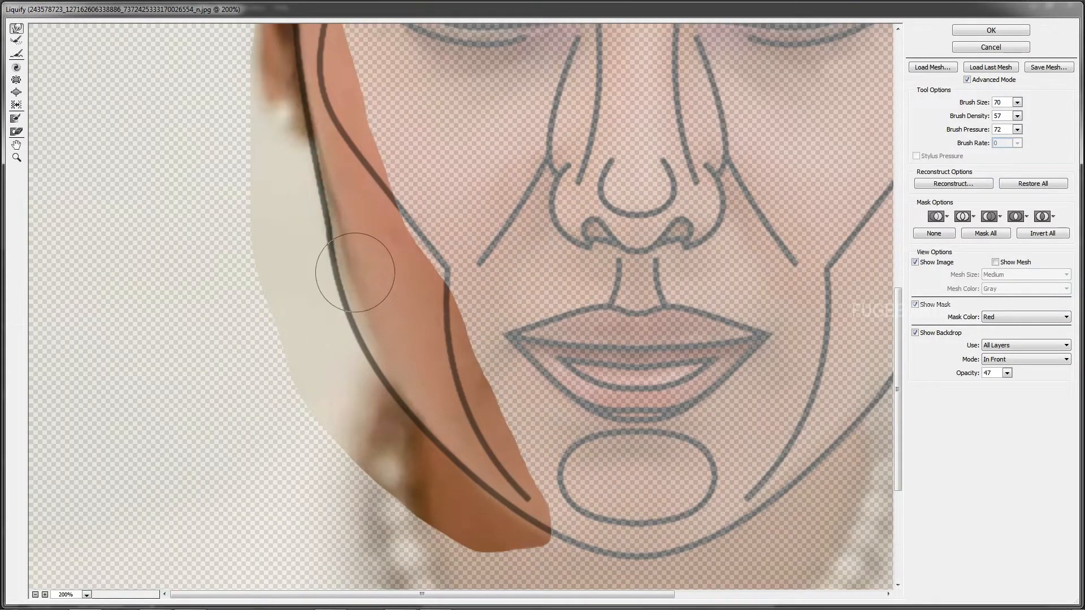
{"action": "key", "text": "Return"}
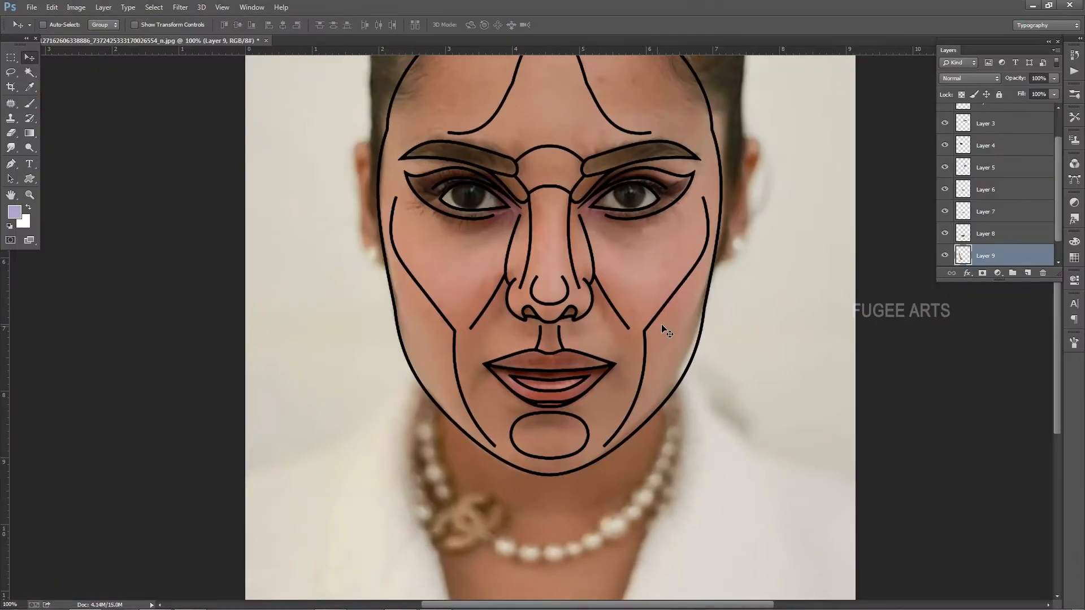
Check the face with the guide hidden, then copy a lasso selection of the right cheek and jaw onto a new layer.
{"action": "left_click", "coordinate": [945, 115]}
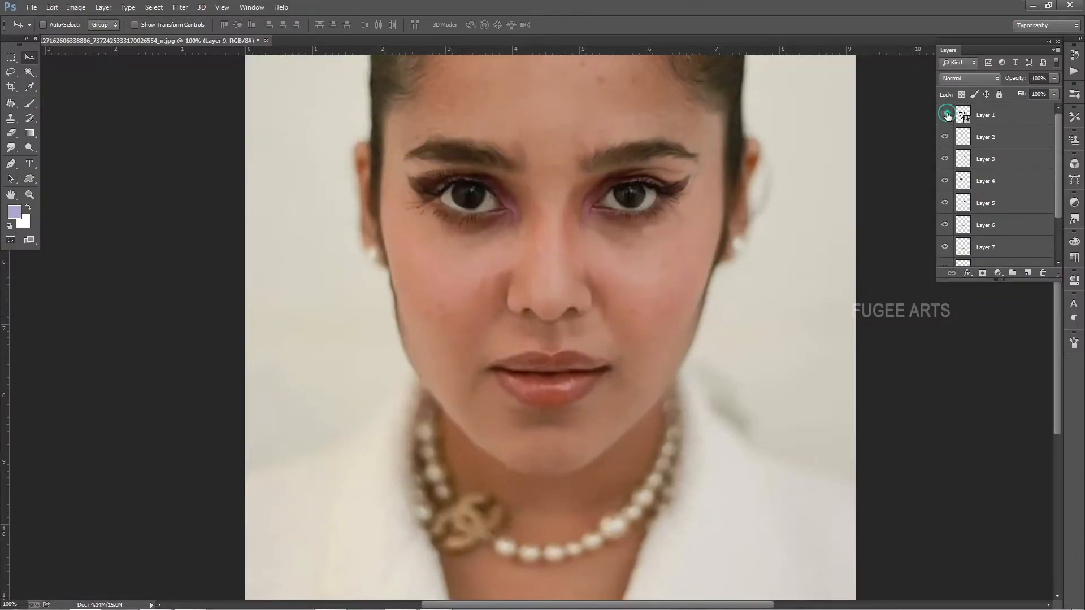
{"action": "left_click", "coordinate": [944, 115]}
{"action": "key", "text": "l"}
{"action": "scroll", "coordinate": [997, 257], "scroll_direction": "down", "scroll_amount": 3}
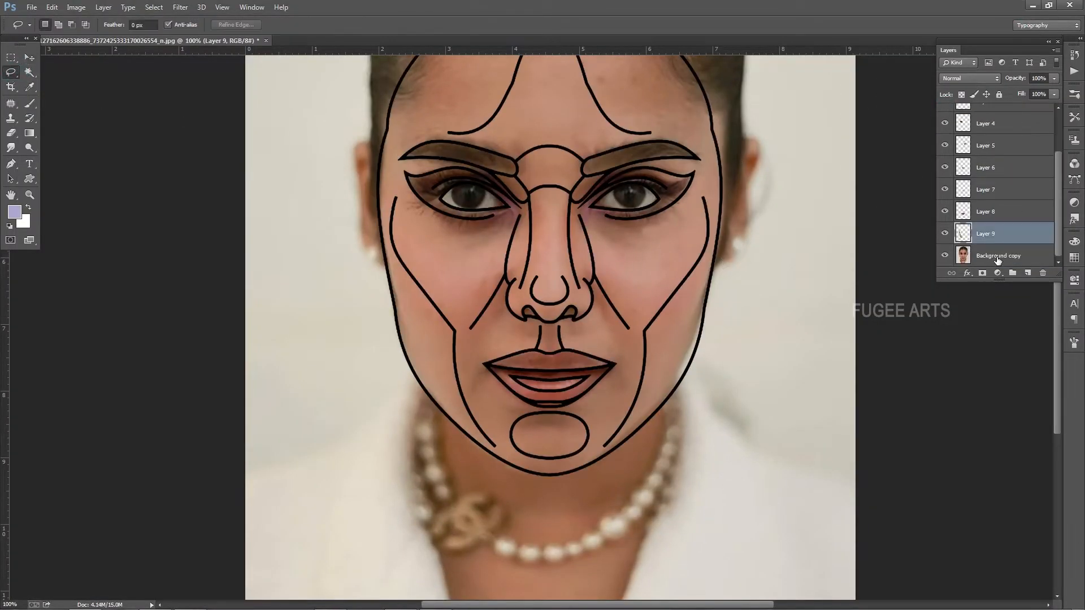
{"action": "left_click", "coordinate": [997, 257]}
{"action": "left_click_drag", "start_coordinate": [706, 199], "coordinate": [725, 364]}
{"action": "left_click_drag", "start_coordinate": [713, 205], "coordinate": [704, 208]}
{"action": "key", "text": "ctrl+j"}
Liquify the right-jaw layer at 200%, pushing the cheek and jaw contour out to the guide, and apply it.
{"action": "left_click", "coordinate": [181, 8]}
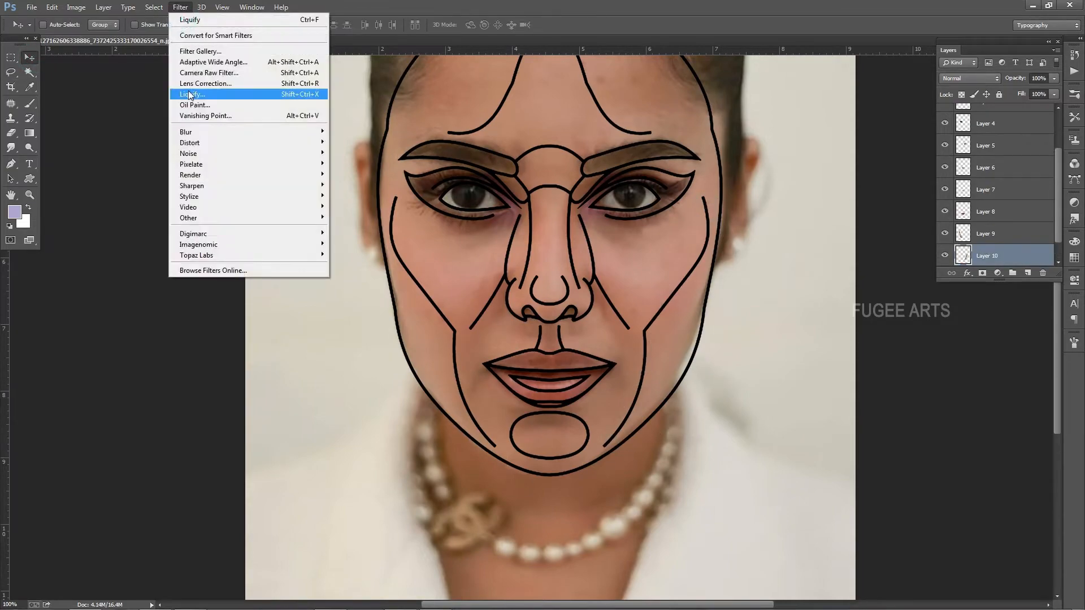
{"action": "left_click", "coordinate": [192, 95]}
{"action": "left_click", "coordinate": [572, 392], "text": "ctrl"}
{"action": "left_click", "coordinate": [589, 346], "text": "ctrl"}
{"action": "key", "text": "bracketright"}
{"action": "mouse_move", "coordinate": [533, 300]}
{"action": "left_mouse_down"}
{"action": "mouse_move", "coordinate": [581, 161]}
{"action": "mouse_move", "coordinate": [536, 292]}
{"action": "left_mouse_up"}
{"action": "key", "text": "bracketleft"}
{"action": "left_click_drag", "start_coordinate": [423, 446], "coordinate": [461, 393]}
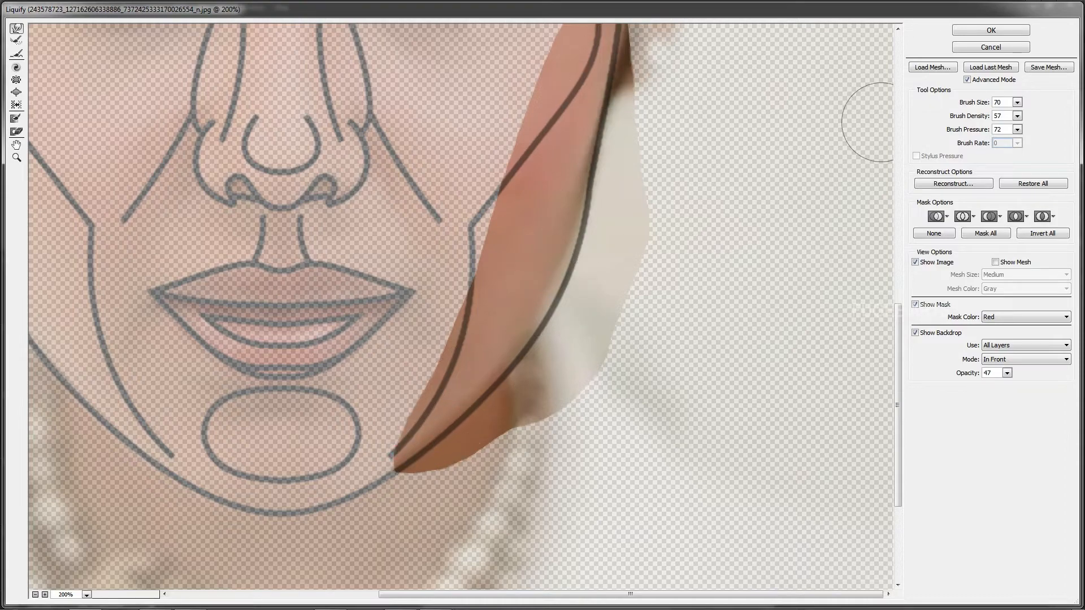
{"action": "left_click", "coordinate": [991, 31]}
Examine the whole reshaped face with the golden-ratio guide alternately hidden and shown.
{"action": "scroll", "coordinate": [752, 249], "scroll_direction": "up", "scroll_amount": 2}
{"action": "scroll", "coordinate": [751, 249], "scroll_direction": "up", "scroll_amount": 5}
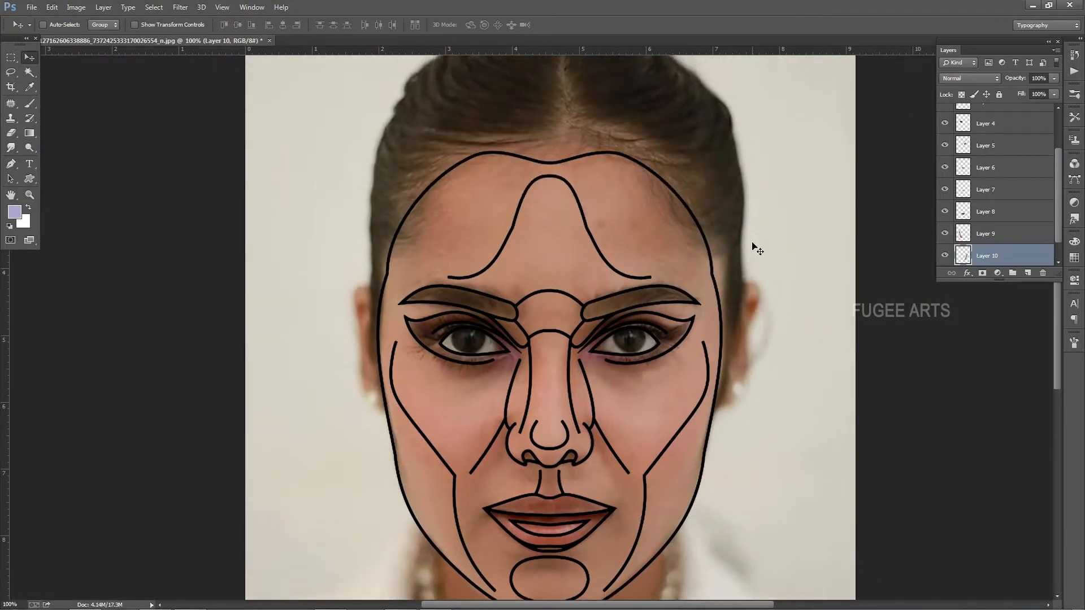
{"action": "scroll", "coordinate": [1021, 169], "scroll_direction": "up", "scroll_amount": 3}
{"action": "left_click", "coordinate": [945, 115]}
{"action": "key", "text": "ctrl+minus"}
{"action": "left_click", "coordinate": [945, 115]}
{"action": "left_click", "coordinate": [945, 115]}
{"action": "left_click", "coordinate": [945, 115]}
{"action": "left_click", "coordinate": [945, 115]}
{"action": "left_click", "coordinate": [945, 115]}
Lasso the forehead and hair area and copy it onto a new layer.
{"action": "key", "text": "l"}
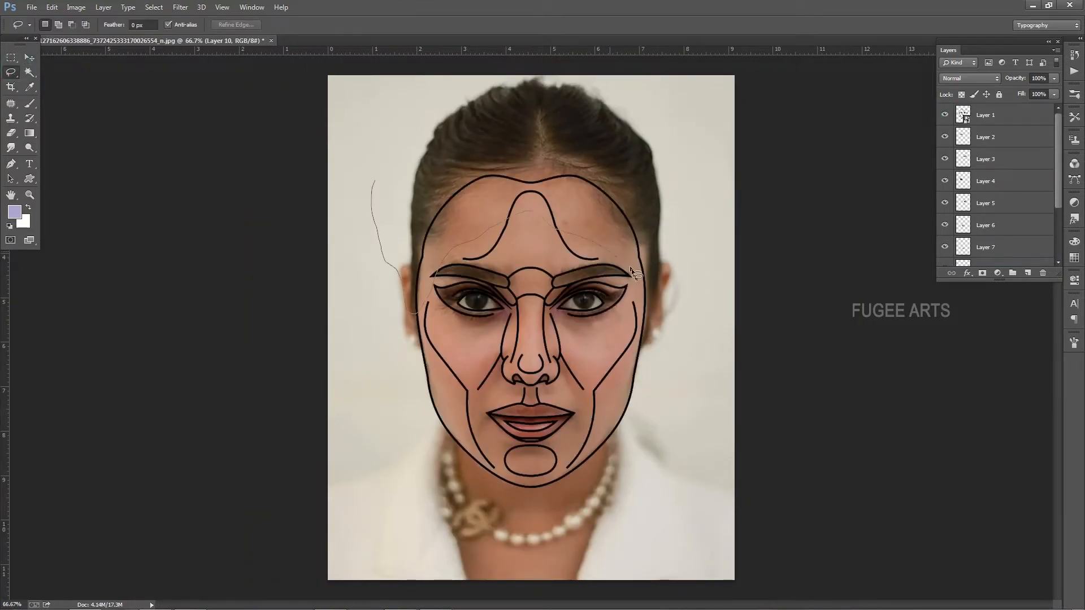
{"action": "left_click_drag", "start_coordinate": [690, 144], "coordinate": [375, 170]}
{"action": "key", "text": "ctrl+j"}
{"action": "key", "text": "v"}
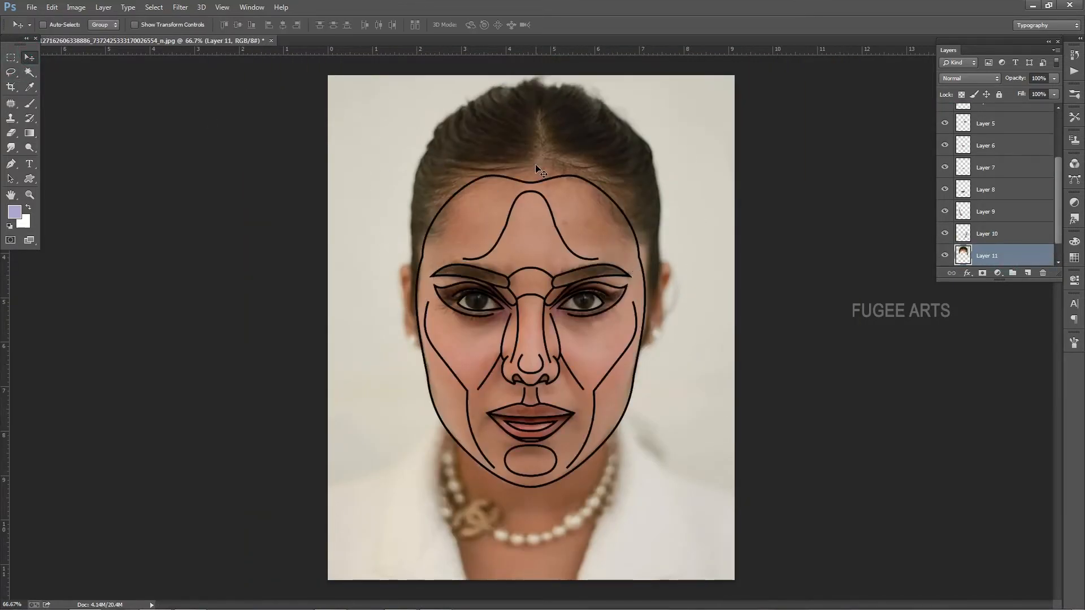
Liquify the forehead layer, pushing the central hairline down with a very large brush and the right hairline with a 175 brush.
{"action": "left_click", "coordinate": [180, 6]}
{"action": "left_click", "coordinate": [186, 86]}
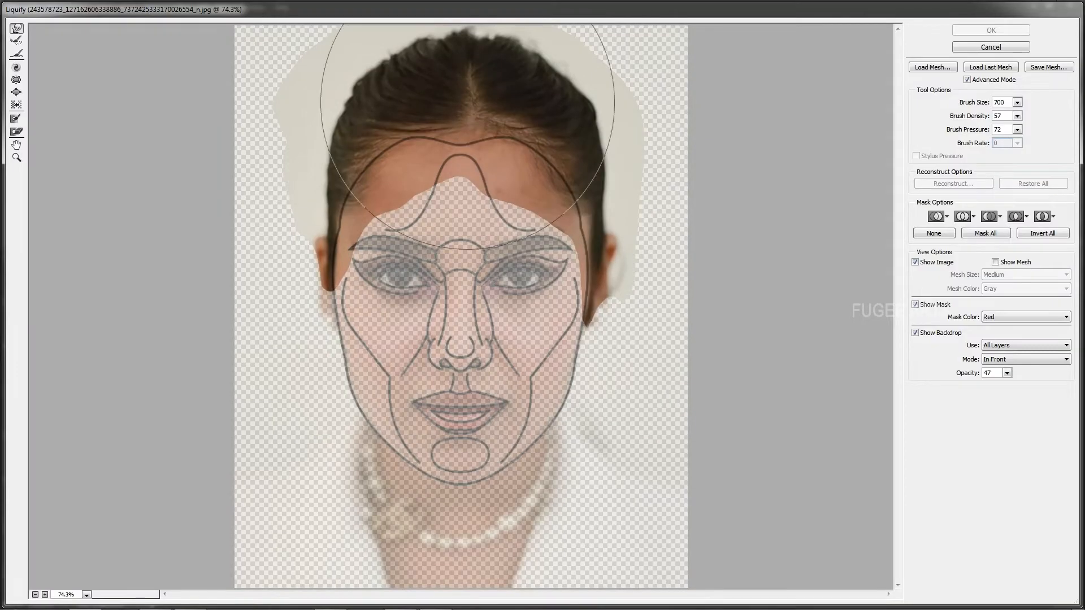
{"action": "key", "text": "bracketright"}
{"action": "left_click_drag", "start_coordinate": [464, 113], "coordinate": [466, 125]}
{"action": "key", "text": "bracketleft"}
{"action": "key", "text": "bracketleft"}
{"action": "key", "text": "bracketleft"}
{"action": "left_click_drag", "start_coordinate": [571, 156], "coordinate": [568, 162]}
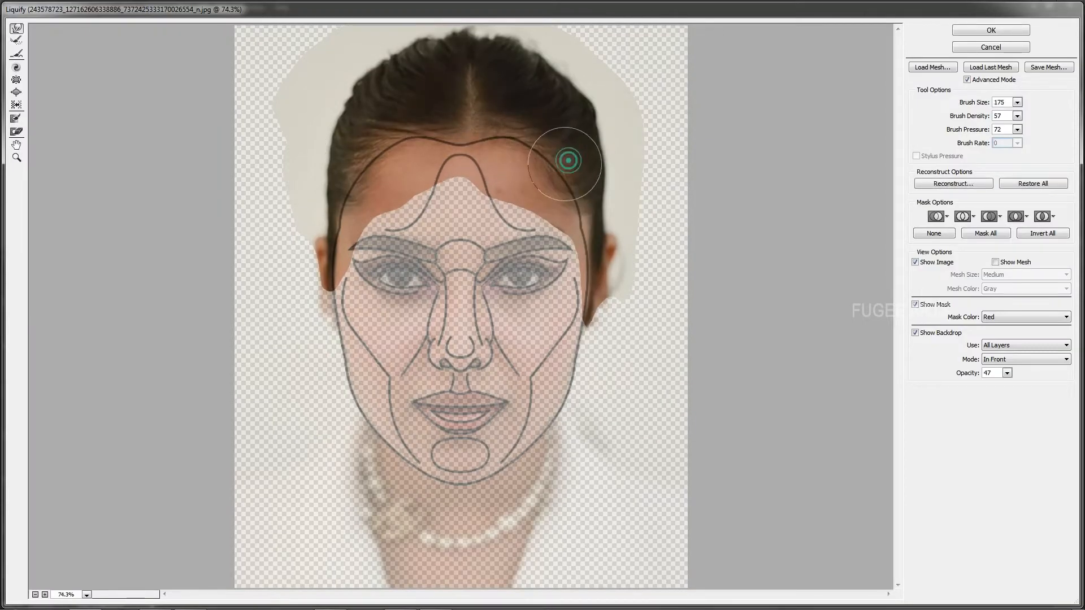
Refine the hairline along the guide with brushes of 150 down to 70, apply Liquify, and compare with the guide hidden and shown.
{"action": "key", "text": "bracketleft"}
{"action": "key", "text": "bracketleft"}
{"action": "key", "text": "bracketright"}
{"action": "key", "text": "bracketright"}
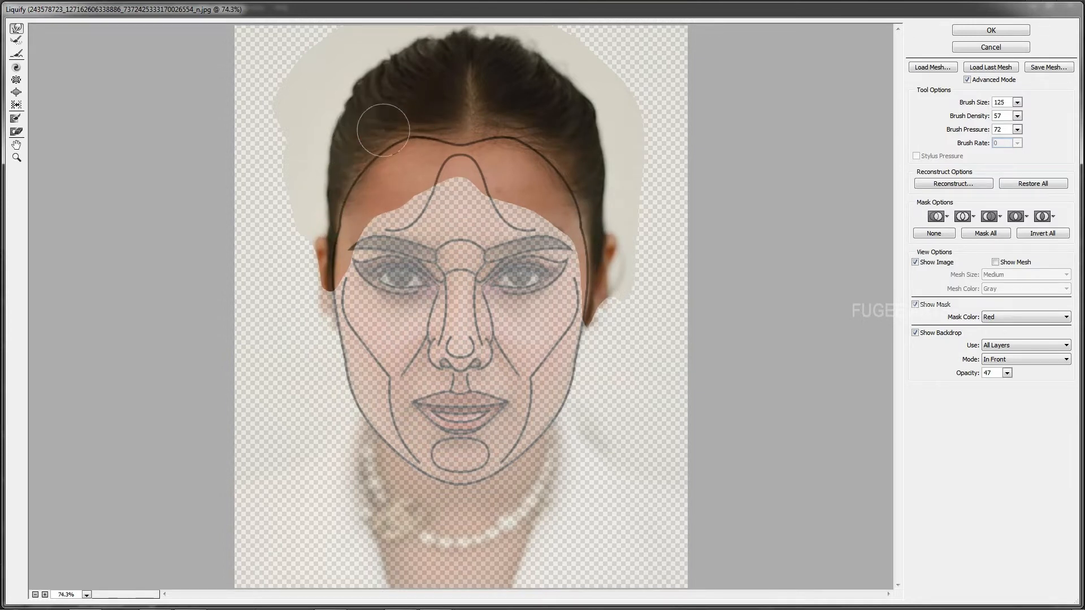
{"action": "key", "text": "bracketleft"}
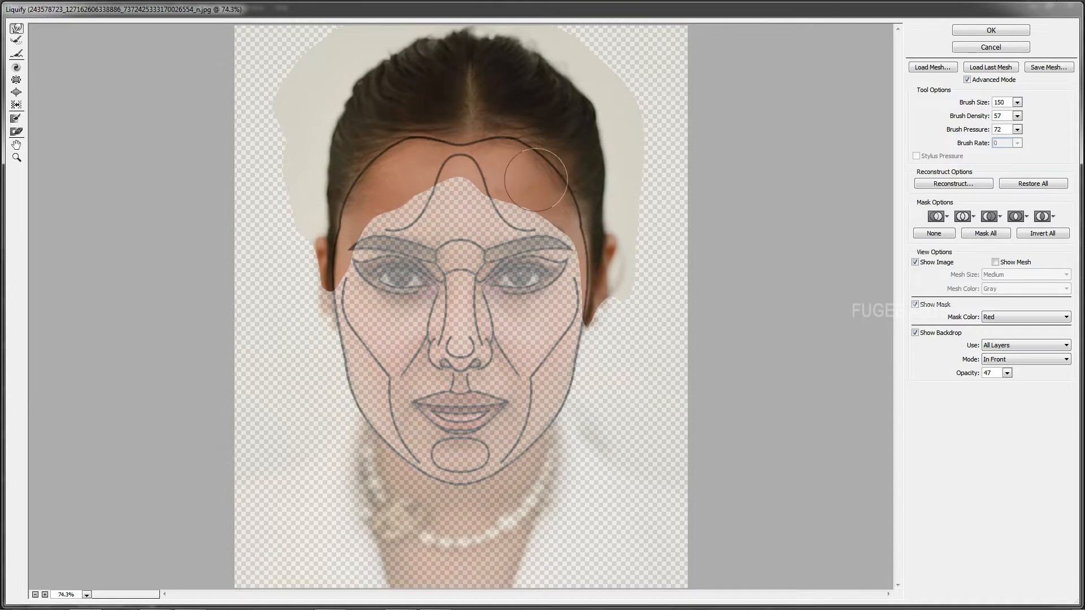
{"action": "key", "text": "bracketleft"}
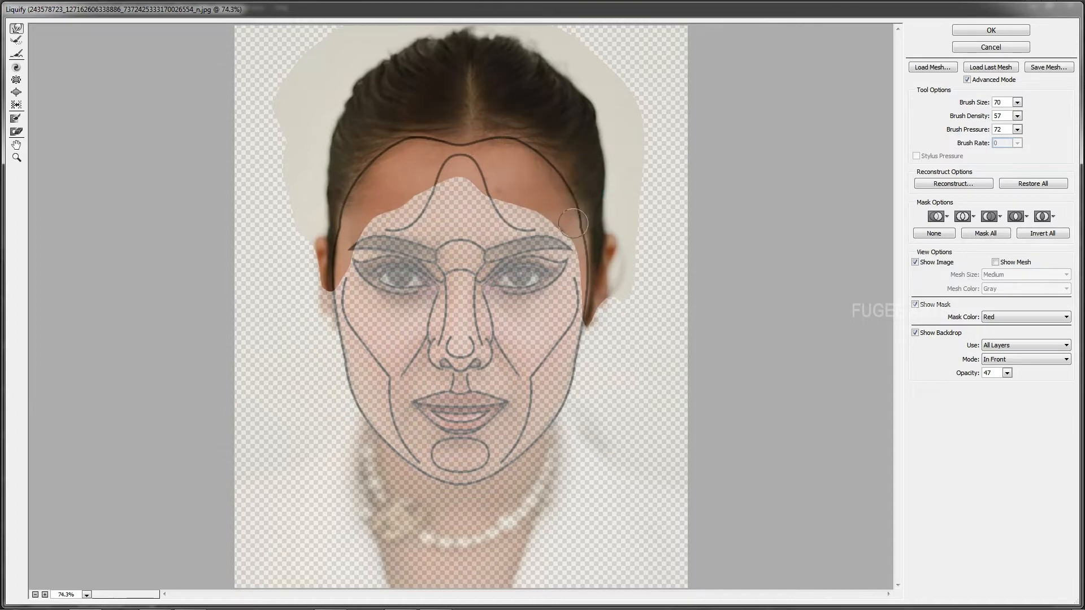
{"action": "left_click", "coordinate": [991, 30]}
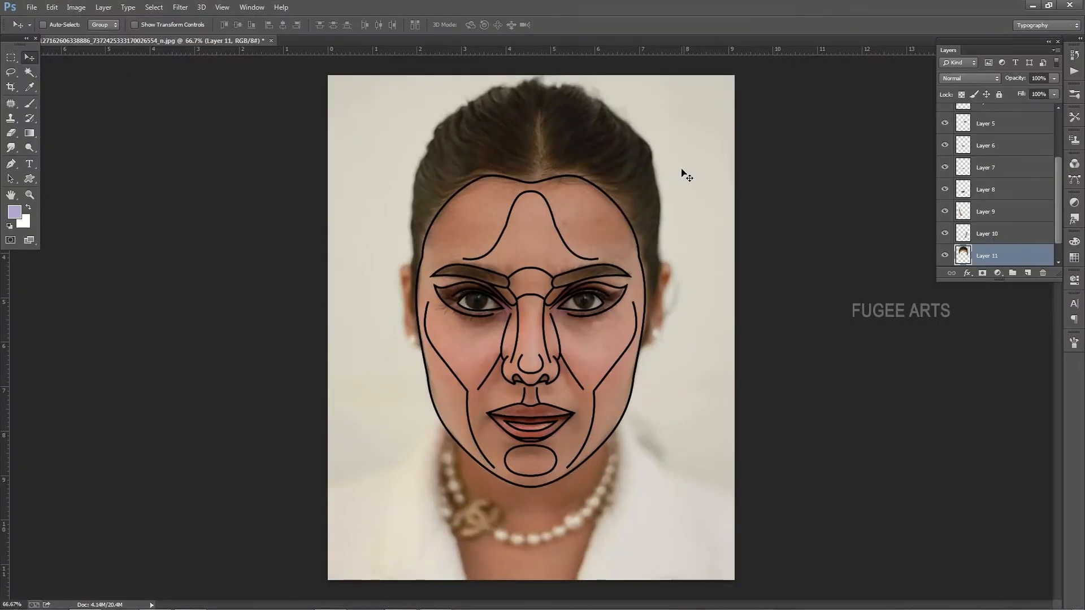
{"action": "scroll", "coordinate": [945, 134], "scroll_direction": "up", "scroll_amount": 3}
{"action": "left_click", "coordinate": [944, 115]}
{"action": "left_click", "coordinate": [944, 116]}
{"action": "left_click", "coordinate": [942, 117]}
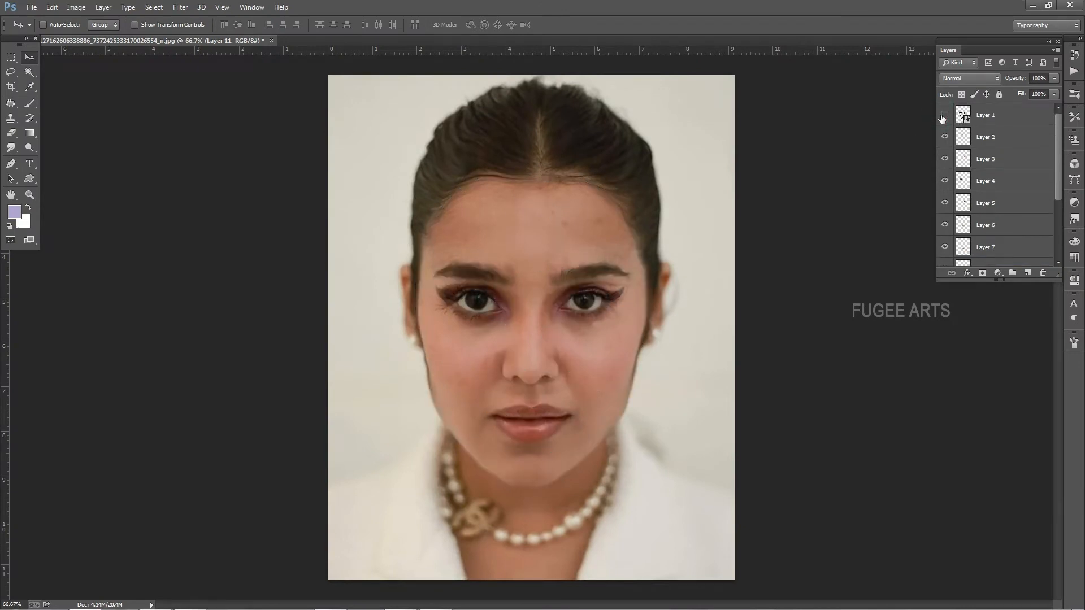
{"action": "left_click", "coordinate": [943, 117]}
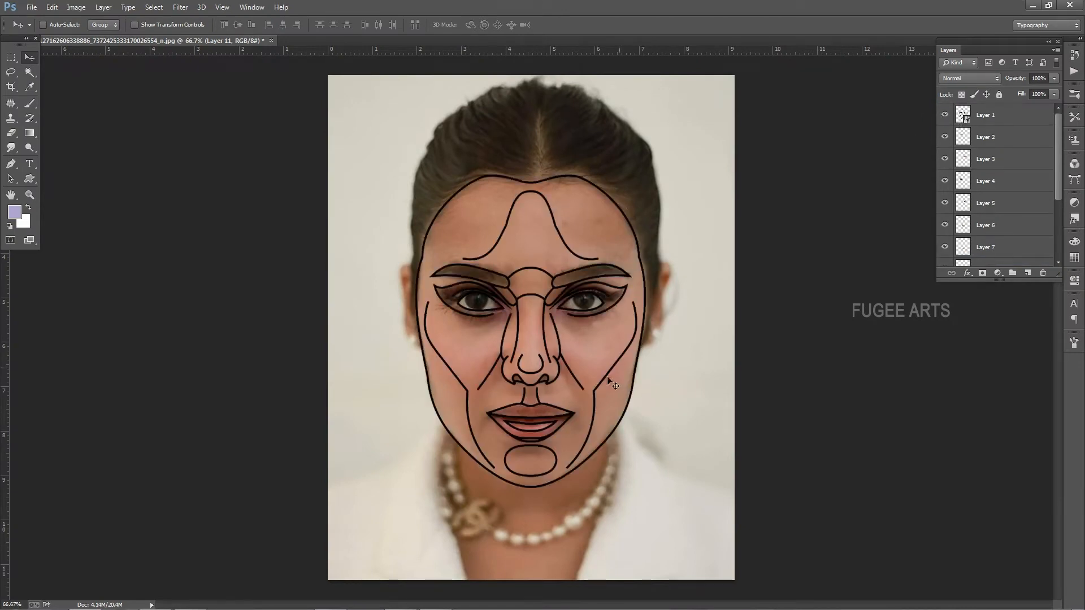
Copy a lasso selection of the area between the nose base and upper lip onto a new layer above all others.
{"action": "key", "text": "ctrl+plus"}
{"action": "scroll", "coordinate": [982, 244], "scroll_direction": "down", "scroll_amount": 4}
{"action": "left_click", "coordinate": [984, 256]}
{"action": "key", "text": "l"}
{"action": "left_click_drag", "start_coordinate": [501, 378], "coordinate": [544, 377]}
{"action": "left_click", "coordinate": [26, 58]}
{"action": "key", "text": "ctrl+j"}
{"action": "key", "text": "ctrl+shift+]"}
Run Liquify on the philtrum layer with an 80 brush, apply it, and erase the layer's excess around the nostrils and nose base.
{"action": "left_click", "coordinate": [181, 7]}
{"action": "left_click", "coordinate": [195, 82]}
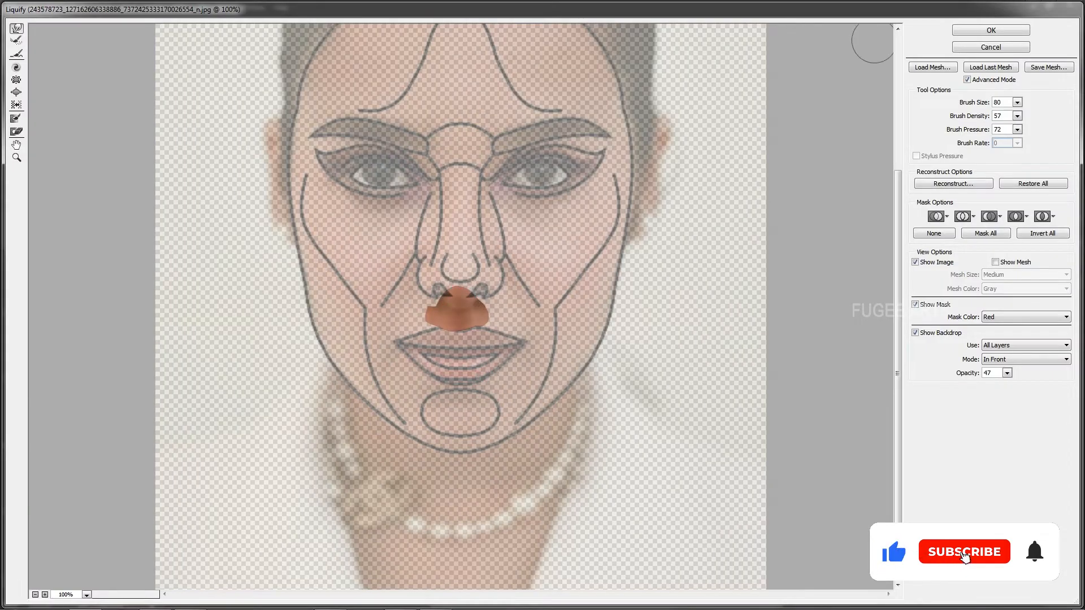
{"action": "left_click", "coordinate": [992, 30]}
{"action": "key", "text": "e"}
{"action": "left_click_drag", "start_coordinate": [543, 372], "coordinate": [515, 372]}
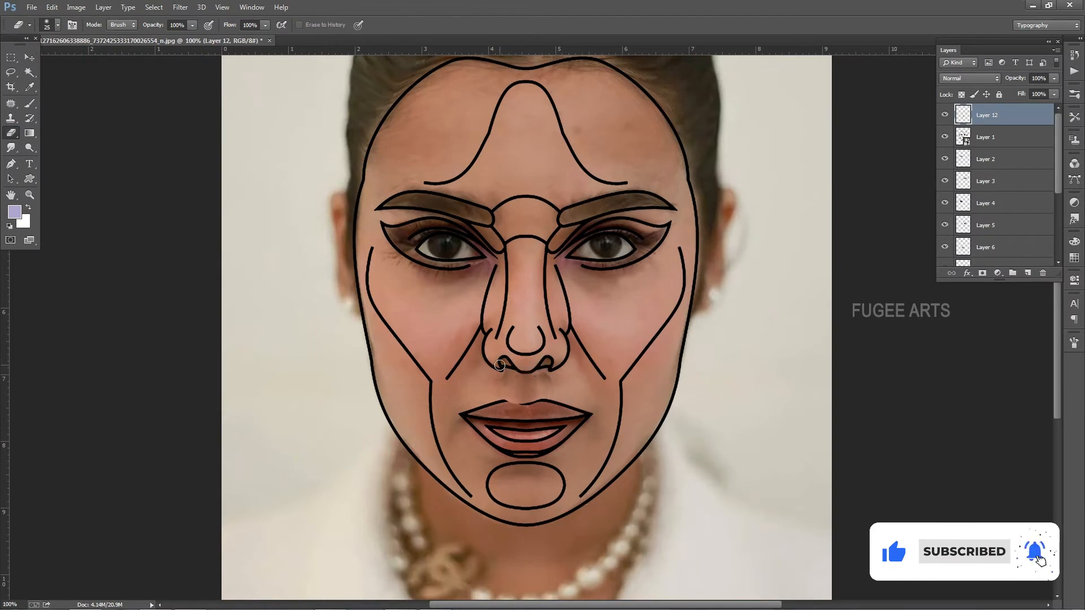
{"action": "key", "text": "bracketright"}
{"action": "key", "text": "bracketright"}
{"action": "key", "text": "bracketright"}
{"action": "left_click", "coordinate": [551, 360]}
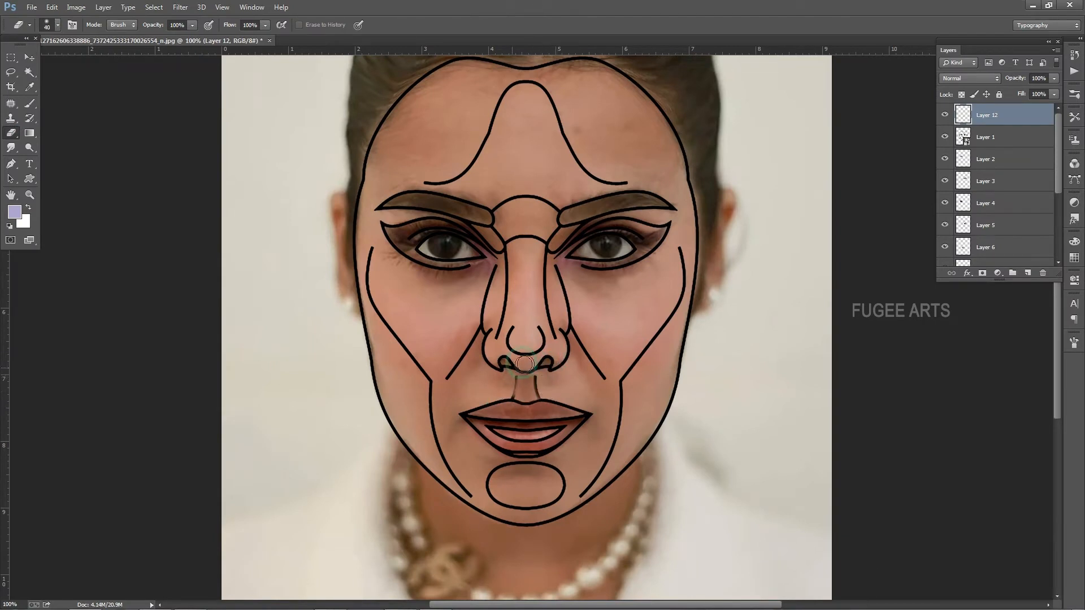
Compare the face with the guide hidden and shown, and add a gray-filled layer in Overlay mode above all others.
{"action": "key", "text": "v"}
{"action": "left_click", "coordinate": [944, 138]}
{"action": "left_click", "coordinate": [944, 137]}
{"action": "left_click", "coordinate": [944, 137]}
{"action": "key", "text": "ctrl+minus"}
{"action": "left_click", "coordinate": [944, 137]}
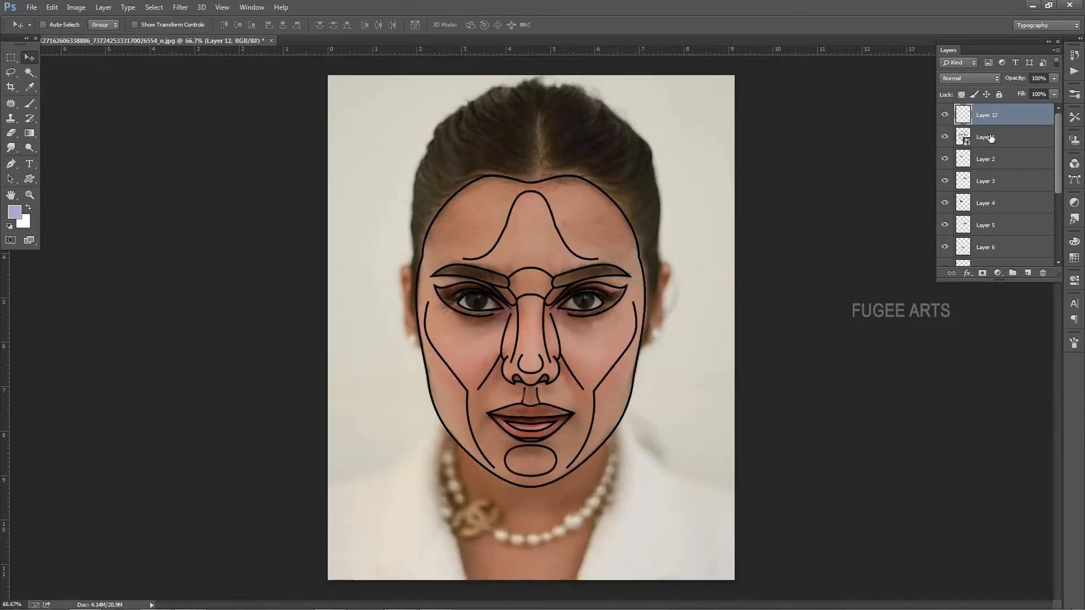
{"action": "left_click", "coordinate": [995, 137]}
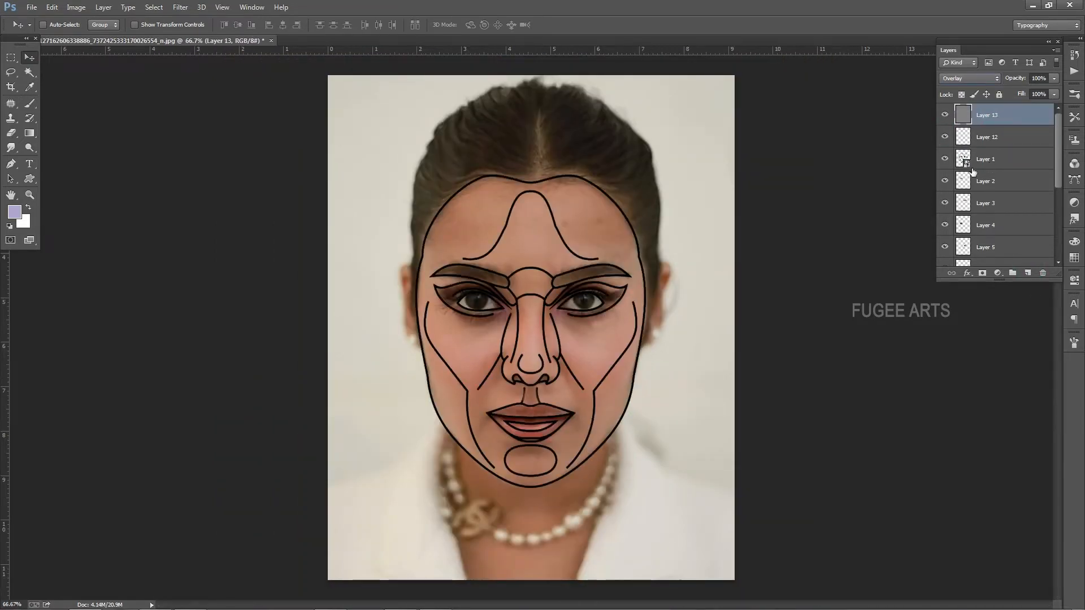
Dodge the cheek areas beneath both eyes on the gray Overlay layer at 13% exposure.
{"action": "scroll", "coordinate": [564, 334], "scroll_direction": "up", "scroll_amount": 1}
{"action": "left_click_drag", "start_coordinate": [35, 149], "coordinate": [56, 148]}
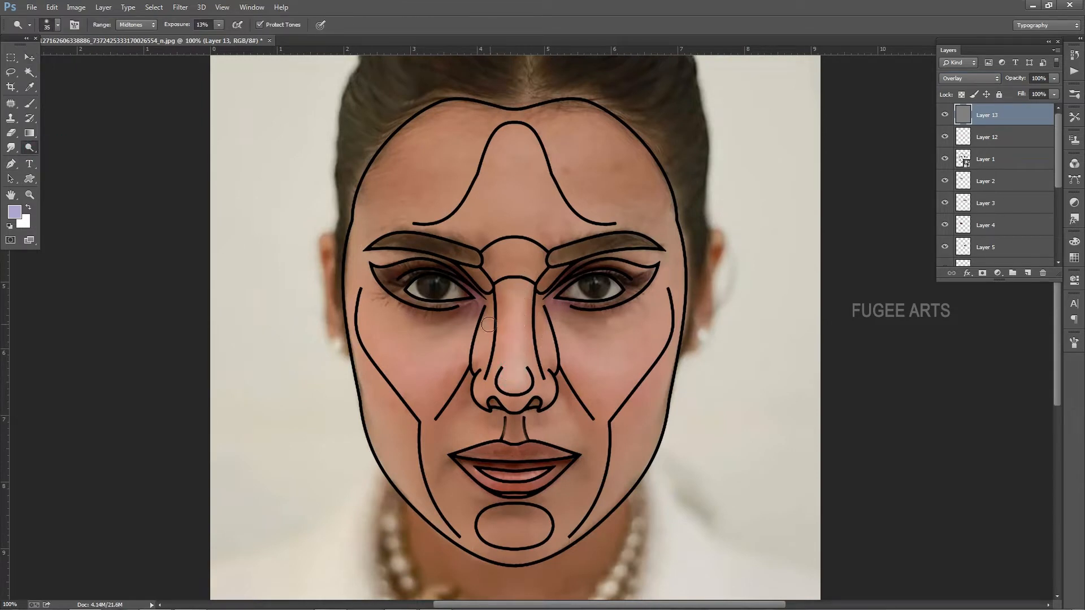
{"action": "left_click_drag", "start_coordinate": [637, 343], "coordinate": [645, 328]}
{"action": "key", "text": "["}
{"action": "mouse_move", "coordinate": [375, 351]}
{"action": "left_mouse_down"}
{"action": "mouse_move", "coordinate": [400, 370]}
{"action": "mouse_move", "coordinate": [450, 375]}
{"action": "left_mouse_up"}
{"action": "left_click_drag", "start_coordinate": [584, 366], "coordinate": [620, 377]}
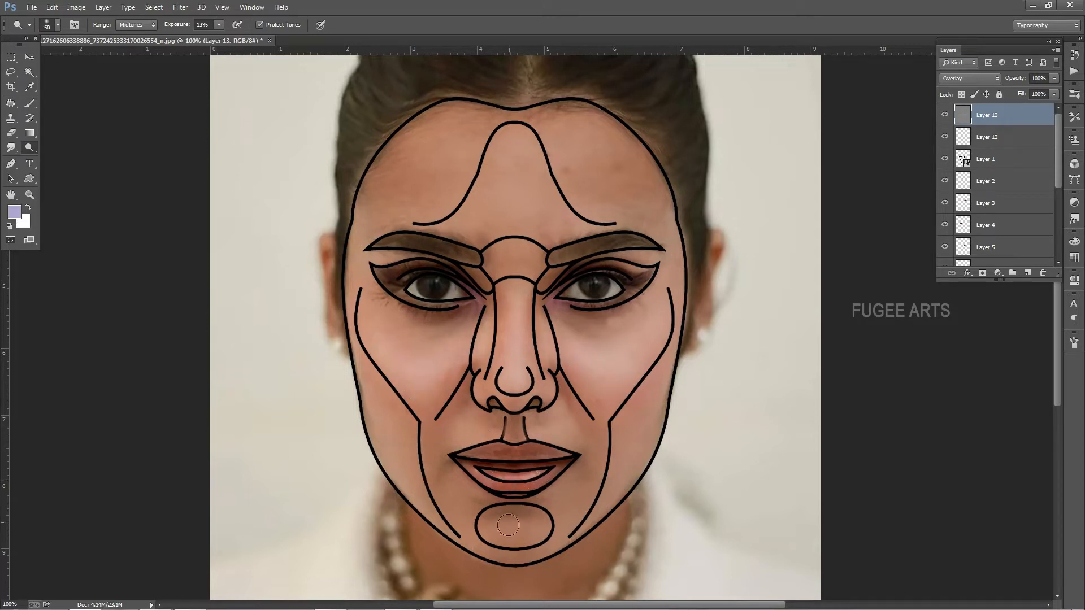
Dodge the chin and both sides of the upper forehead on the Overlay layer with larger brushes.
{"action": "key", "text": "]"}
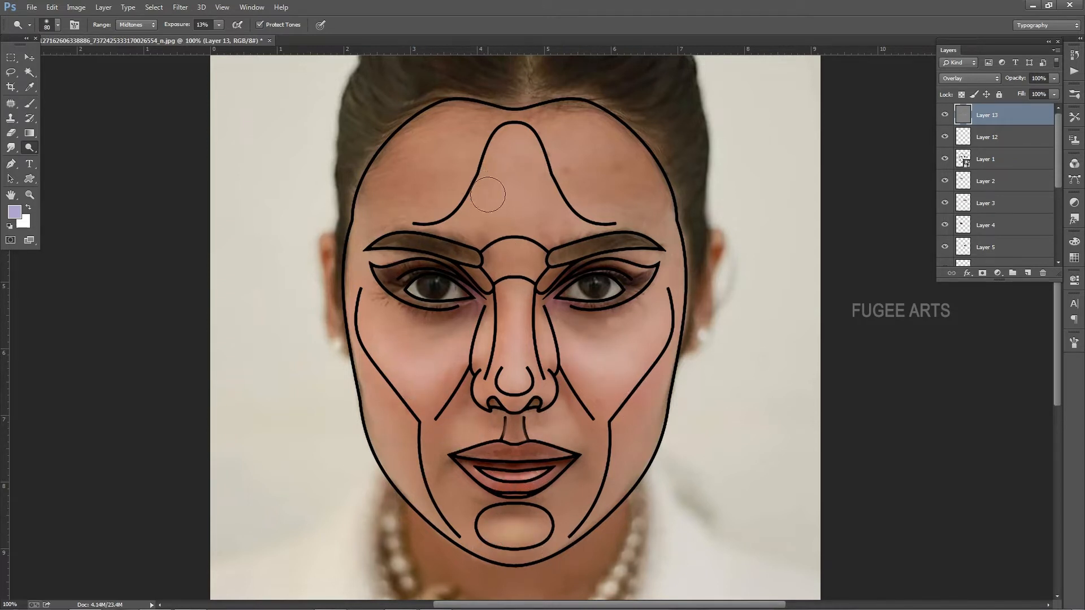
{"action": "key", "text": "]"}
{"action": "key", "text": "]"}
{"action": "key", "text": "]"}
{"action": "key", "text": "]"}
{"action": "key", "text": "]"}
{"action": "left_click", "coordinate": [445, 149]}
{"action": "left_click_drag", "start_coordinate": [557, 143], "coordinate": [598, 190]}
{"action": "key", "text": "bracketleft"}
{"action": "key", "text": "bracketleft"}
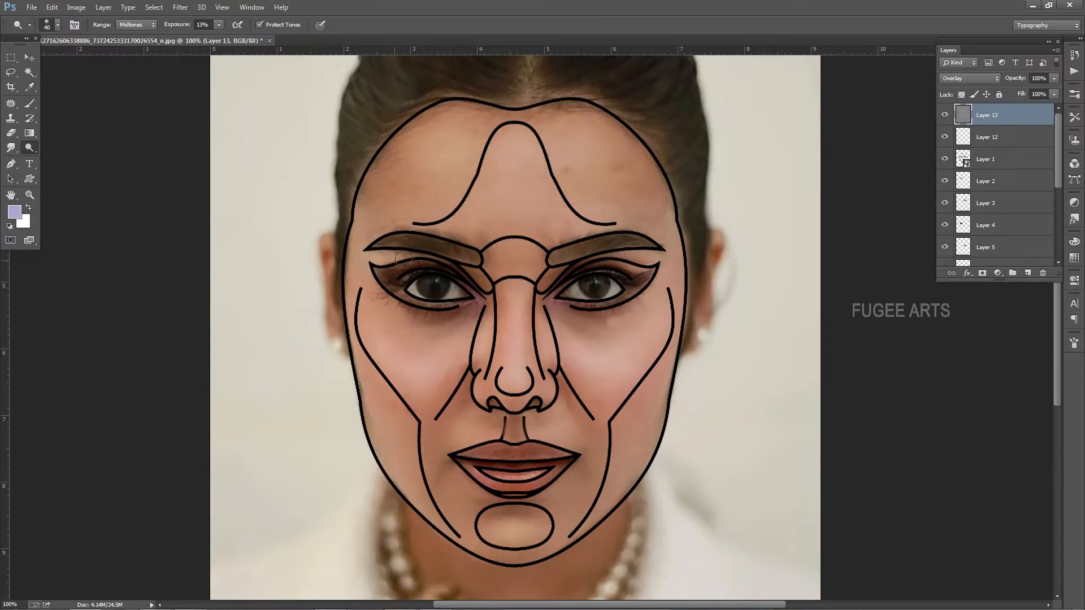
Burn both sides of the nose bridge on the Overlay layer with a small brush at 16% exposure.
{"action": "right_click", "coordinate": [29, 147]}
{"action": "left_click", "coordinate": [57, 157]}
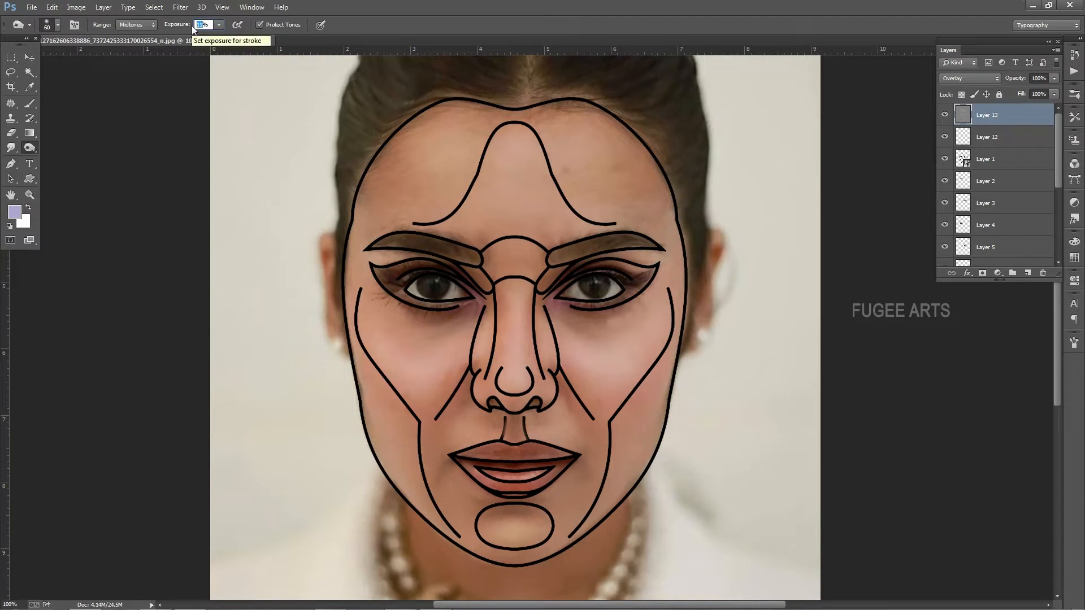
{"action": "key", "text": "bracketleft"}
{"action": "key", "text": "bracketleft"}
{"action": "key", "text": "bracketleft"}
{"action": "mouse_move", "coordinate": [484, 328]}
{"action": "left_mouse_down"}
{"action": "mouse_move", "coordinate": [486, 310]}
{"action": "mouse_move", "coordinate": [479, 361]}
{"action": "left_mouse_up"}
{"action": "left_click_drag", "start_coordinate": [544, 311], "coordinate": [545, 353]}
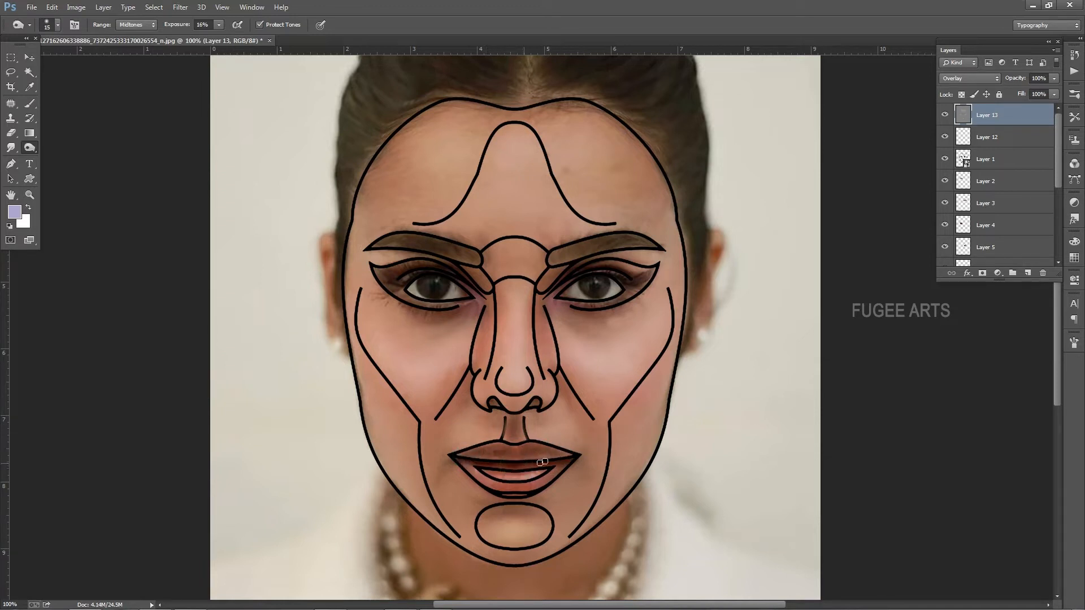
Burn the hollows beneath both cheekbones towards the jaw within the guide's contour areas.
{"action": "mouse_move", "coordinate": [630, 428]}
{"action": "left_mouse_down"}
{"action": "mouse_move", "coordinate": [643, 400]}
{"action": "mouse_move", "coordinate": [605, 506]}
{"action": "mouse_move", "coordinate": [660, 389]}
{"action": "left_mouse_up"}
{"action": "key", "text": "bracketright"}
{"action": "mouse_move", "coordinate": [395, 413]}
{"action": "left_mouse_down"}
{"action": "mouse_move", "coordinate": [430, 508]}
{"action": "mouse_move", "coordinate": [371, 408]}
{"action": "left_mouse_up"}
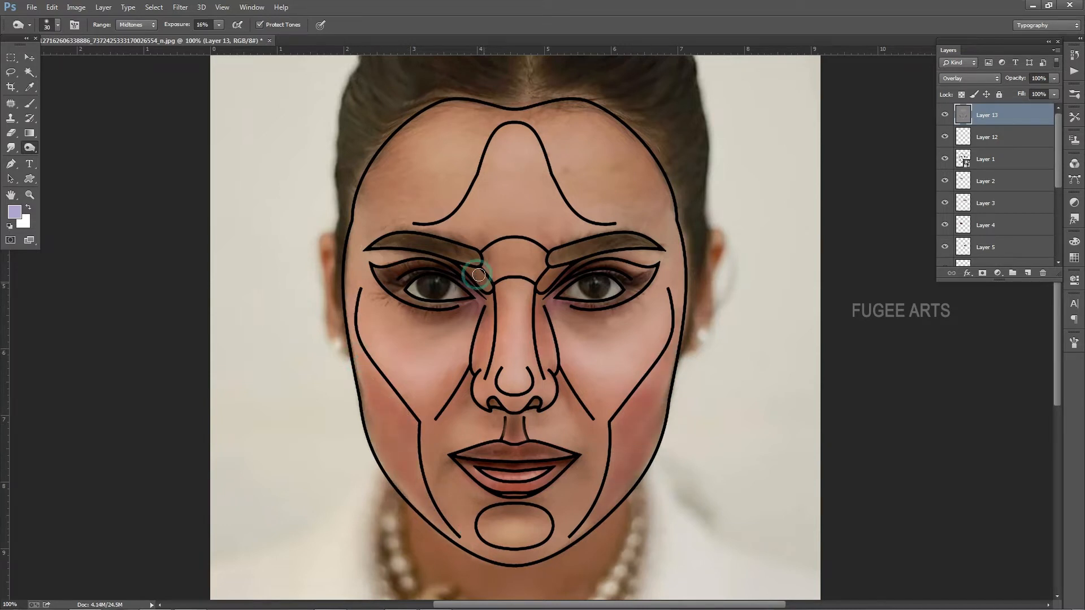
Burn the outer forehead and the edge below the hairline on both sides with a brush of about 125.
{"action": "key", "text": "bracketright"}
{"action": "key", "text": "bracketright"}
{"action": "key", "text": "bracketright"}
{"action": "key", "text": "bracketright"}
{"action": "key", "text": "bracketright"}
{"action": "key", "text": "bracketright"}
{"action": "key", "text": "bracketright"}
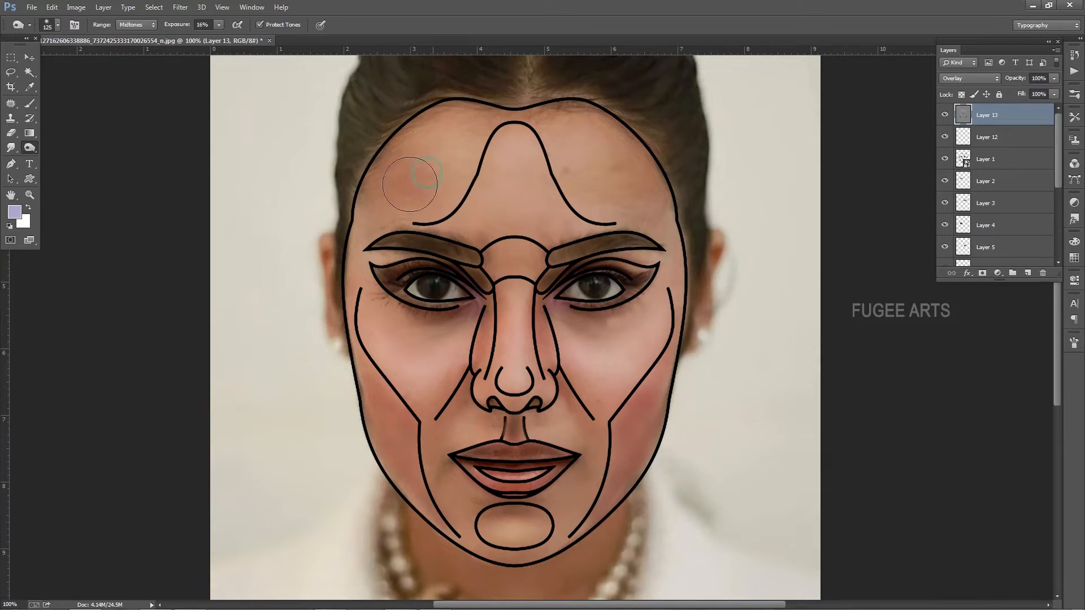
{"action": "left_click_drag", "start_coordinate": [412, 175], "coordinate": [370, 206]}
{"action": "mouse_move", "coordinate": [576, 112]}
{"action": "left_mouse_down"}
{"action": "mouse_move", "coordinate": [629, 191]}
{"action": "mouse_move", "coordinate": [656, 205]}
{"action": "mouse_move", "coordinate": [680, 263]}
{"action": "mouse_move", "coordinate": [592, 150]}
{"action": "mouse_move", "coordinate": [537, 118]}
{"action": "left_mouse_up"}
{"action": "key", "text": "bracketright"}
{"action": "key", "text": "bracketright"}
{"action": "key", "text": "bracketright"}
{"action": "left_click_drag", "start_coordinate": [455, 164], "coordinate": [387, 204]}
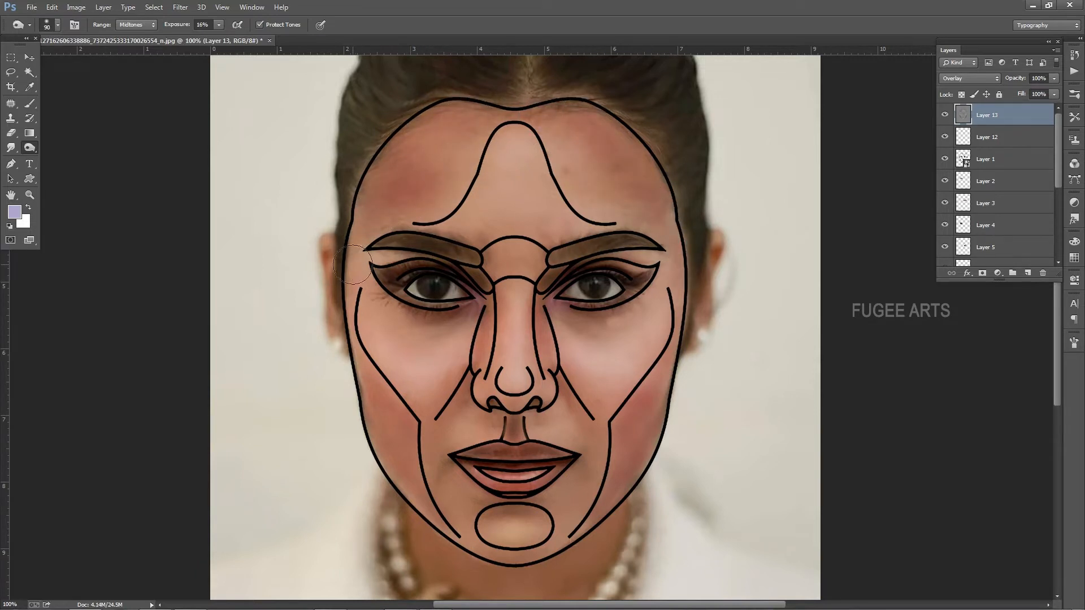
Hide the face guide and lower the Overlay contour layer's opacity to 68%.
{"action": "left_click", "coordinate": [945, 159]}
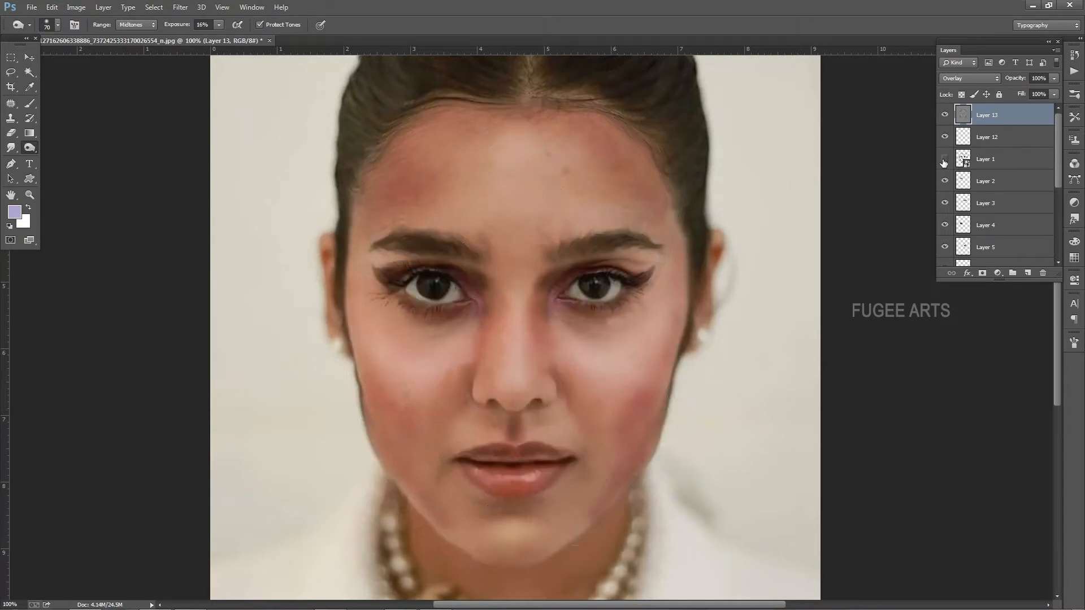
{"action": "left_click", "coordinate": [1054, 78]}
{"action": "left_click_drag", "start_coordinate": [1055, 90], "coordinate": [1035, 94]}
{"action": "left_click", "coordinate": [765, 264]}
Merge all reshaped face layers into one, excluding the guide and contour layers, and compare the face with the merged layer hidden.
{"action": "key", "text": "ctrl+minus"}
{"action": "left_click", "coordinate": [1003, 139], "text": "ctrl"}
{"action": "left_click", "coordinate": [1000, 185], "text": "ctrl"}
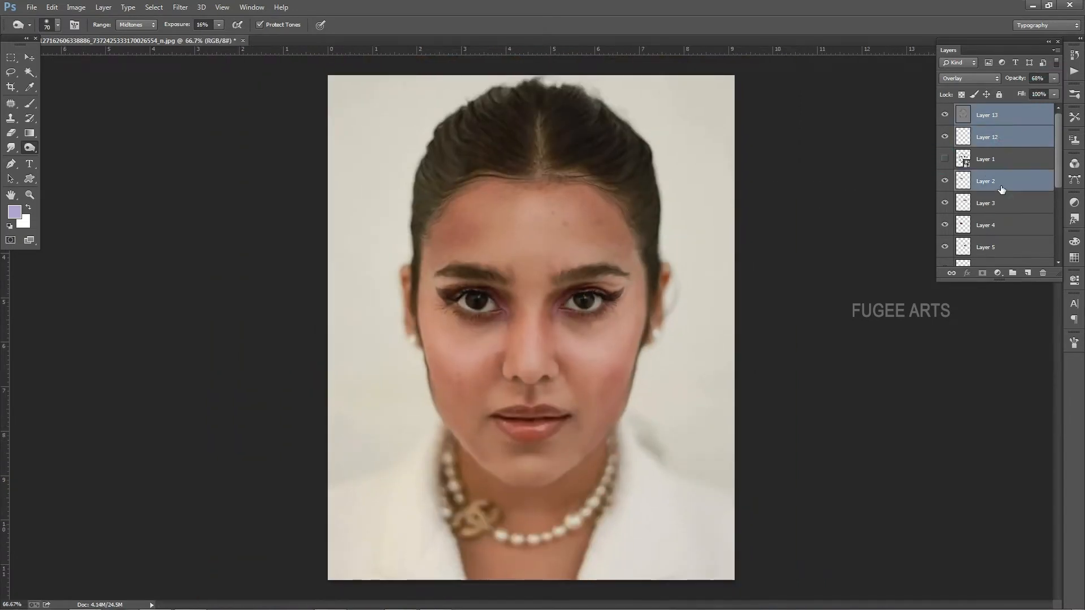
{"action": "left_click", "coordinate": [1003, 206], "text": "ctrl"}
{"action": "left_click", "coordinate": [1004, 226], "text": "ctrl"}
{"action": "left_click", "coordinate": [1008, 244], "text": "ctrl"}
{"action": "scroll", "coordinate": [1008, 243], "scroll_direction": "down", "scroll_amount": 3}
{"action": "left_click", "coordinate": [1010, 227], "text": "ctrl"}
{"action": "left_click", "coordinate": [1008, 245], "text": "ctrl"}
{"action": "scroll", "coordinate": [1007, 243], "scroll_direction": "up", "scroll_amount": 5}
{"action": "left_click", "coordinate": [999, 120], "text": "ctrl"}
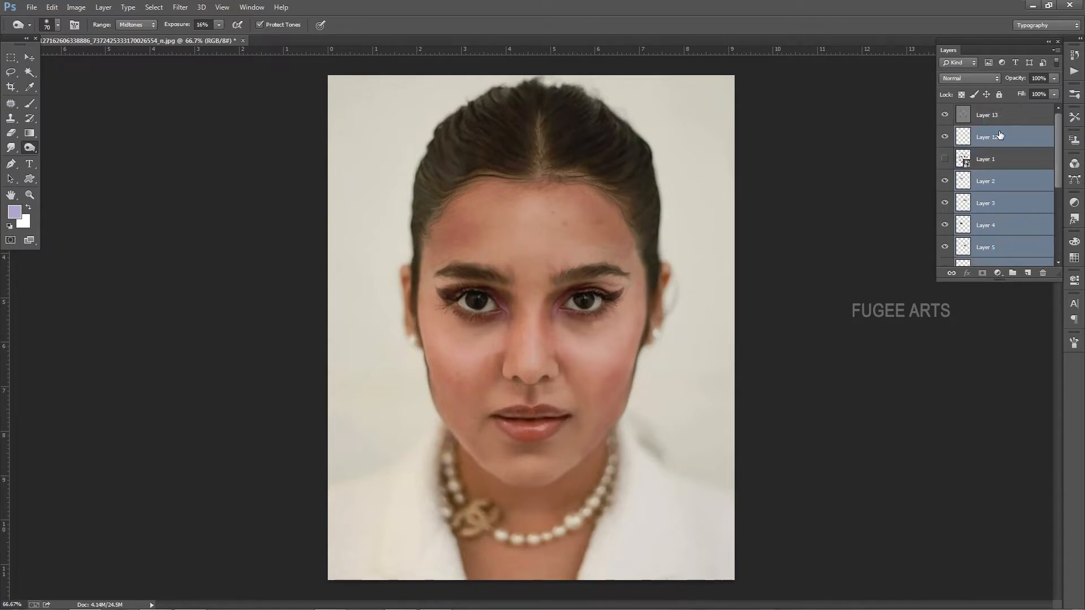
{"action": "key", "text": "ctrl+e"}
{"action": "left_click", "coordinate": [944, 136]}
{"action": "left_click", "coordinate": [945, 137]}
{"action": "scroll", "coordinate": [600, 417], "scroll_direction": "up", "scroll_amount": 1}
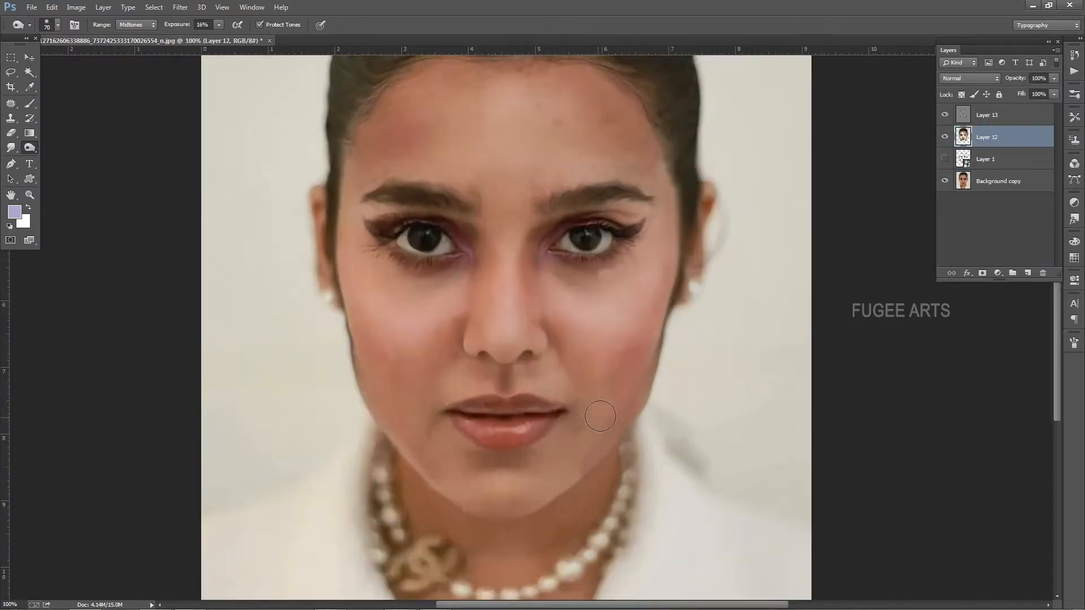
Refine the cheek and jaw contours of the merged face layer in Liquify, starting with a 50 brush at 200% zoom.
{"action": "key", "text": "ctrl+shift+x"}
{"action": "scroll", "coordinate": [352, 370], "scroll_direction": "up", "scroll_amount": 2}
{"action": "left_click_drag", "start_coordinate": [324, 183], "coordinate": [332, 197]}
{"action": "key", "text": "bracketleft"}
{"action": "key", "text": "bracketleft"}
{"action": "key", "text": "bracketleft"}
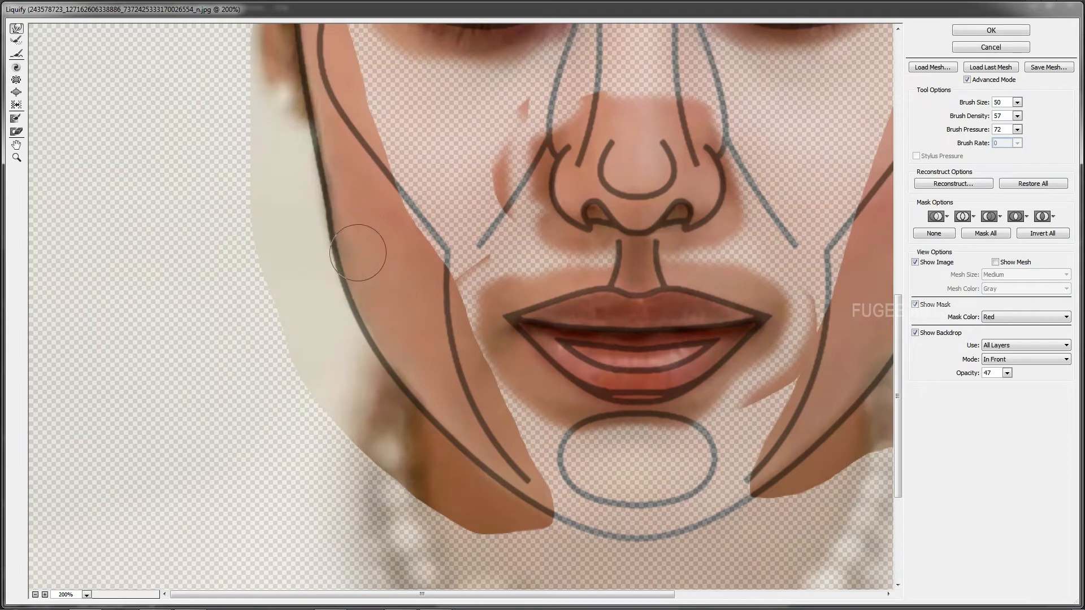
{"action": "key", "text": "ctrl+minus"}
{"action": "left_click", "coordinate": [607, 283], "text": "ctrl"}
{"action": "key", "text": "bracketright"}
{"action": "key", "text": "bracketright"}
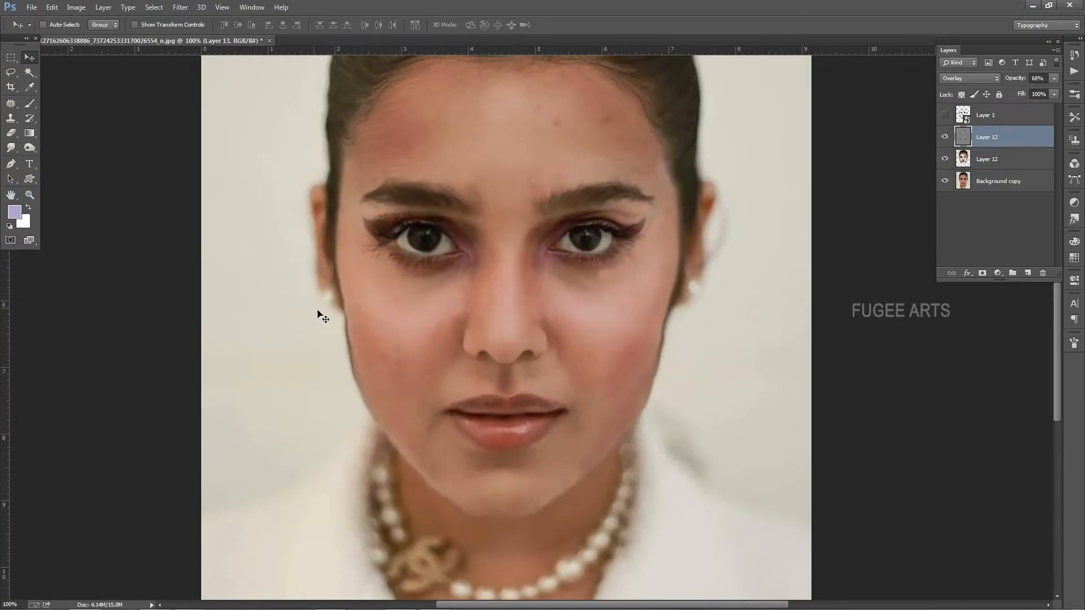
Trace a closed pen path along the left cheek and jaw edge down to the chin and convert it to a selection.
{"action": "key", "text": "p"}
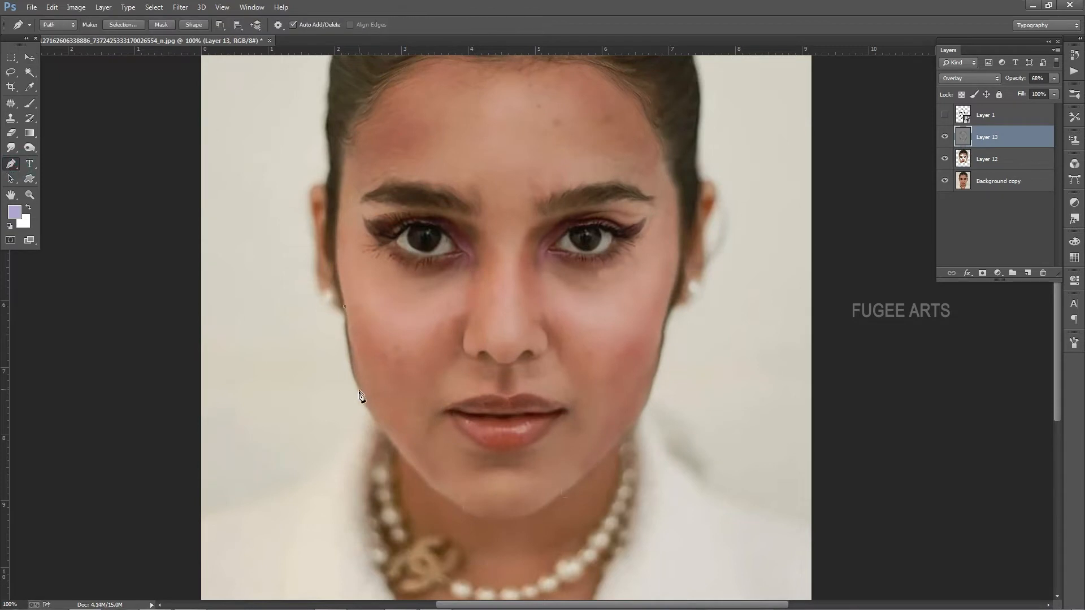
{"action": "left_click_drag", "start_coordinate": [374, 415], "coordinate": [375, 421]}
{"action": "key", "text": "ctrl+z"}
{"action": "left_click_drag", "start_coordinate": [357, 384], "coordinate": [366, 410]}
{"action": "left_click_drag", "start_coordinate": [474, 515], "coordinate": [484, 517]}
{"action": "left_click", "coordinate": [508, 502]}
{"action": "left_click", "coordinate": [373, 298]}
{"action": "key", "text": "ctrl+Return"}
Feather the selection around the left cheek and jaw.
{"action": "key", "text": "ctrl+shift+i"}
{"action": "left_click", "coordinate": [12, 71]}
{"action": "right_click", "coordinate": [360, 213]}
{"action": "left_click", "coordinate": [385, 243]}
{"action": "left_click", "coordinate": [802, 202]}
{"action": "left_click", "coordinate": [16, 119]}
{"action": "key", "text": "v"}
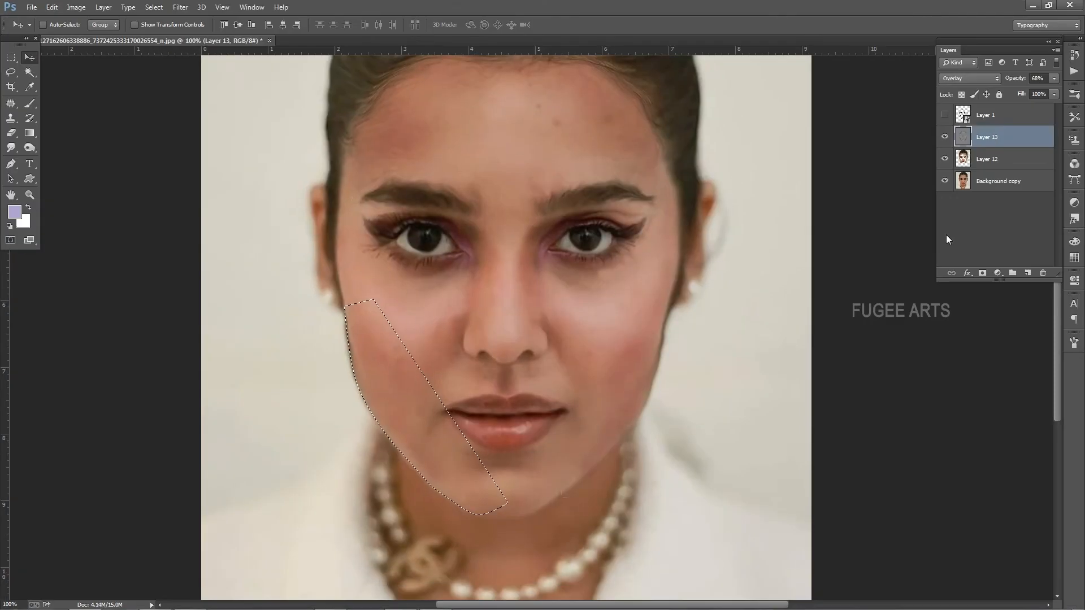
Push the selected left cheek and jaw skin out to the selection edge with 60 to 80 brushes and apply Liquify.
{"action": "left_click", "coordinate": [180, 6]}
{"action": "left_click", "coordinate": [195, 92]}
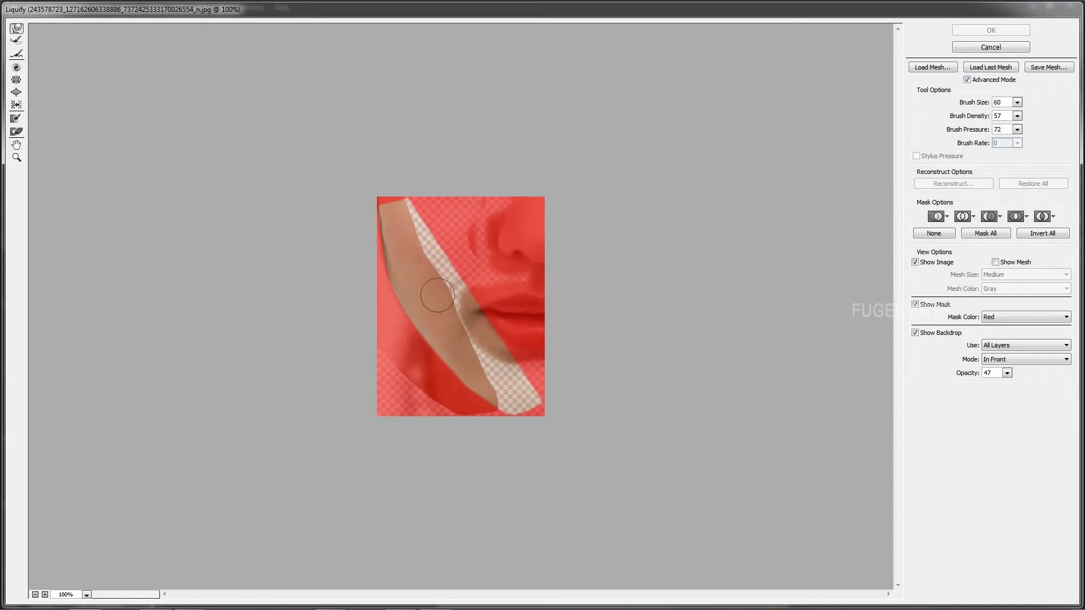
{"action": "left_click_drag", "start_coordinate": [382, 230], "coordinate": [390, 274]}
{"action": "left_click_drag", "start_coordinate": [419, 323], "coordinate": [432, 357]}
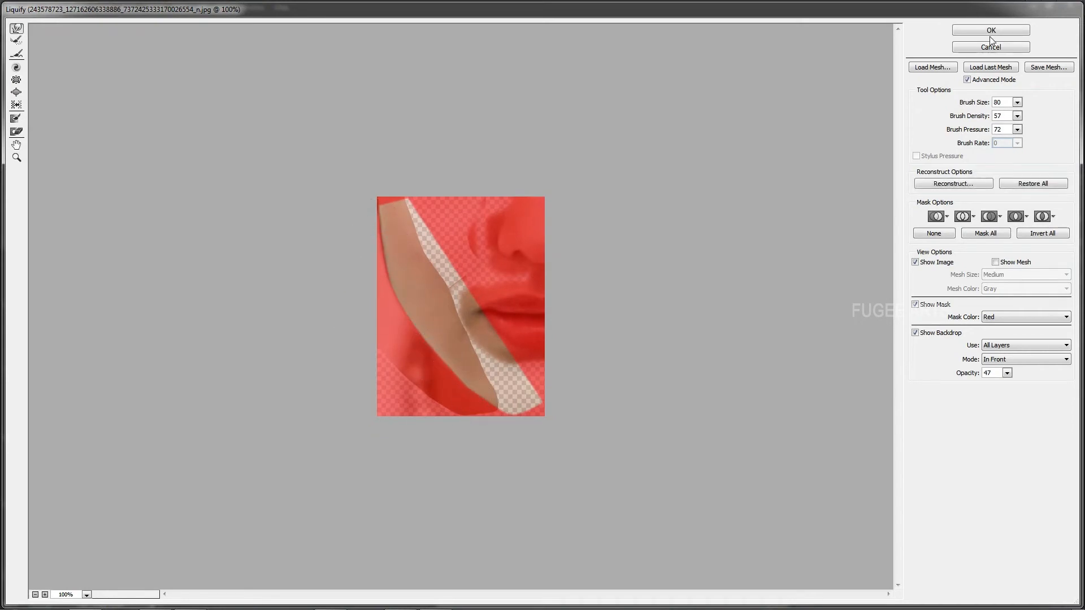
{"action": "left_click", "coordinate": [990, 34]}
Invert and feather the left cheek selection, smudge the background along the jaw edge with a 50 brush at 60% strength, and deselect.
{"action": "key", "text": "ctrl+shift+i"}
{"action": "left_click", "coordinate": [11, 72]}
{"action": "right_click", "coordinate": [675, 182]}
{"action": "left_click", "coordinate": [704, 220]}
{"action": "left_click", "coordinate": [813, 204]}
{"action": "left_click", "coordinate": [11, 148]}
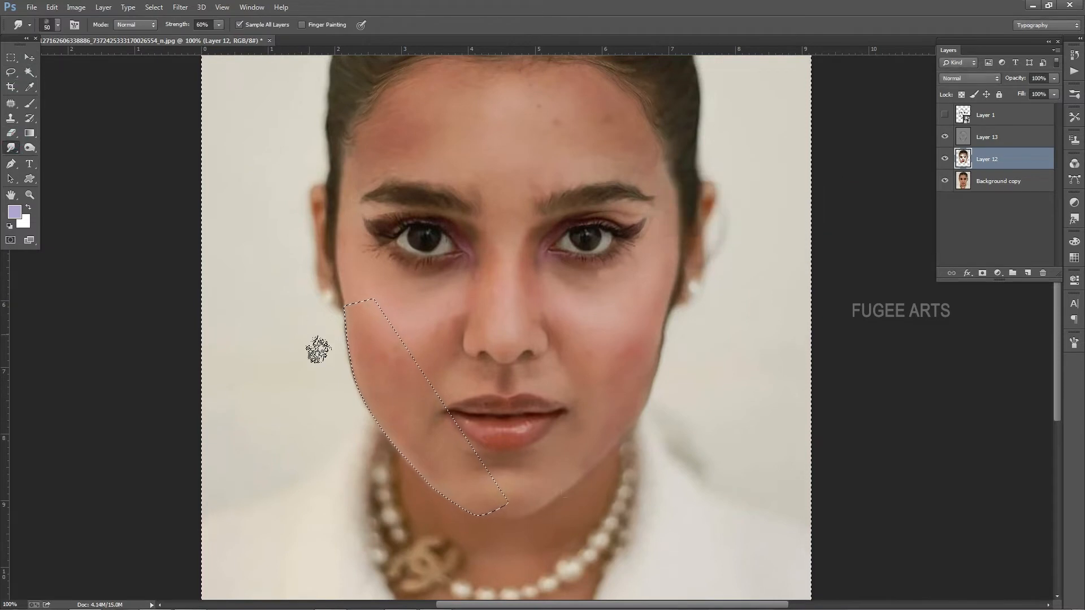
{"action": "key", "text": "ctrl+d"}
Trace a closed pen path along the right cheek and jaw edge, convert it to a selection of the cheek area and feather it.
{"action": "key", "text": "p"}
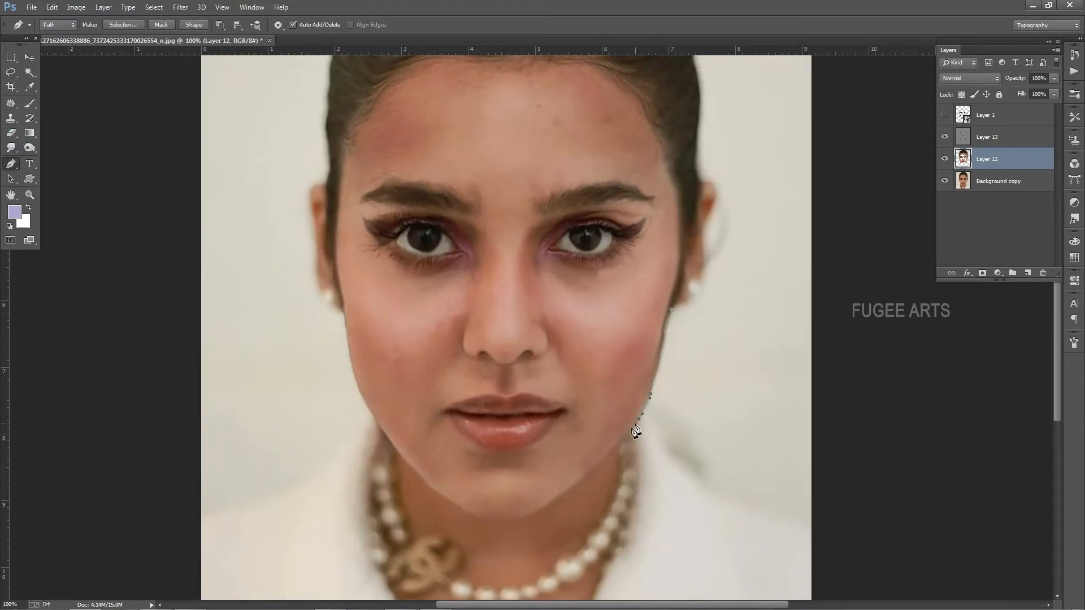
{"action": "key", "text": "ctrl+Return"}
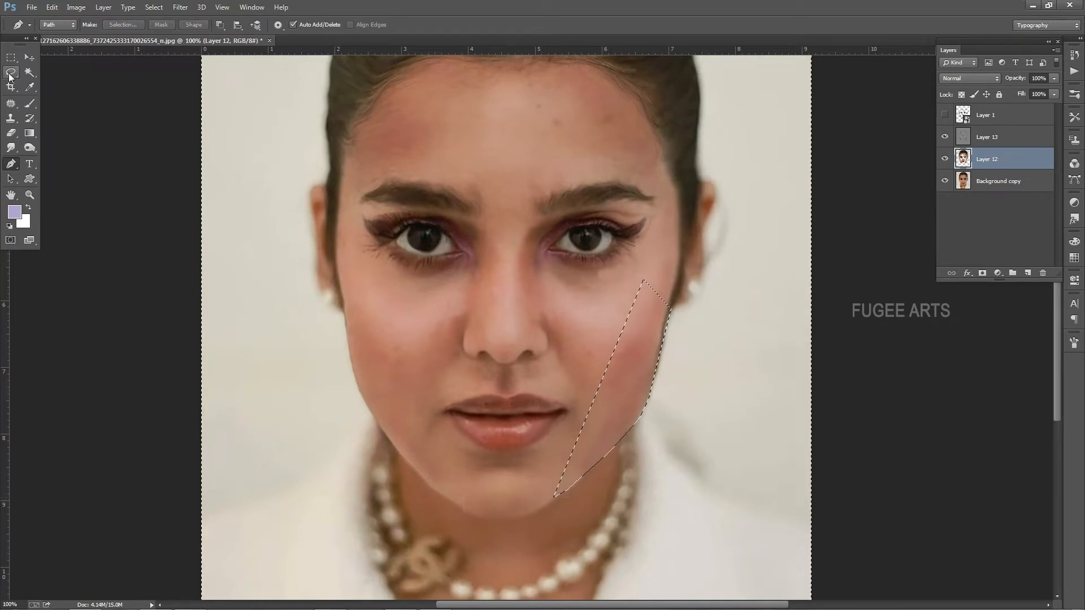
{"action": "key", "text": "ctrl+shift+i"}
{"action": "left_click", "coordinate": [11, 73]}
{"action": "right_click", "coordinate": [402, 204]}
{"action": "left_click", "coordinate": [431, 241]}
{"action": "key", "text": "Return"}
Push the selected right cheek and jaw skin out to the selection edge in Liquify with an 80 brush and apply it.
{"action": "left_click", "coordinate": [181, 7]}
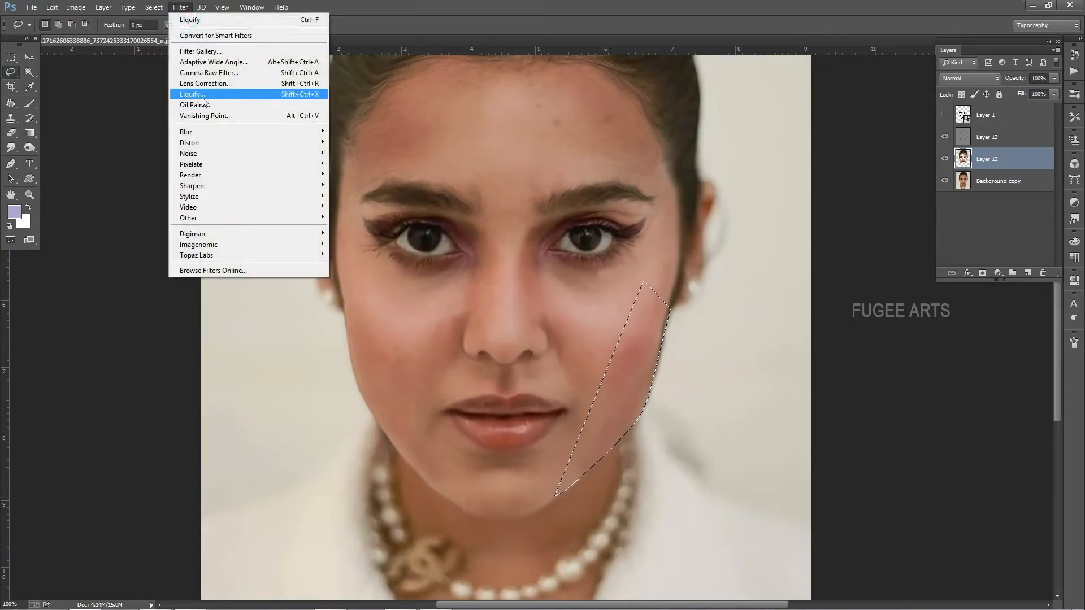
{"action": "left_click", "coordinate": [192, 97]}
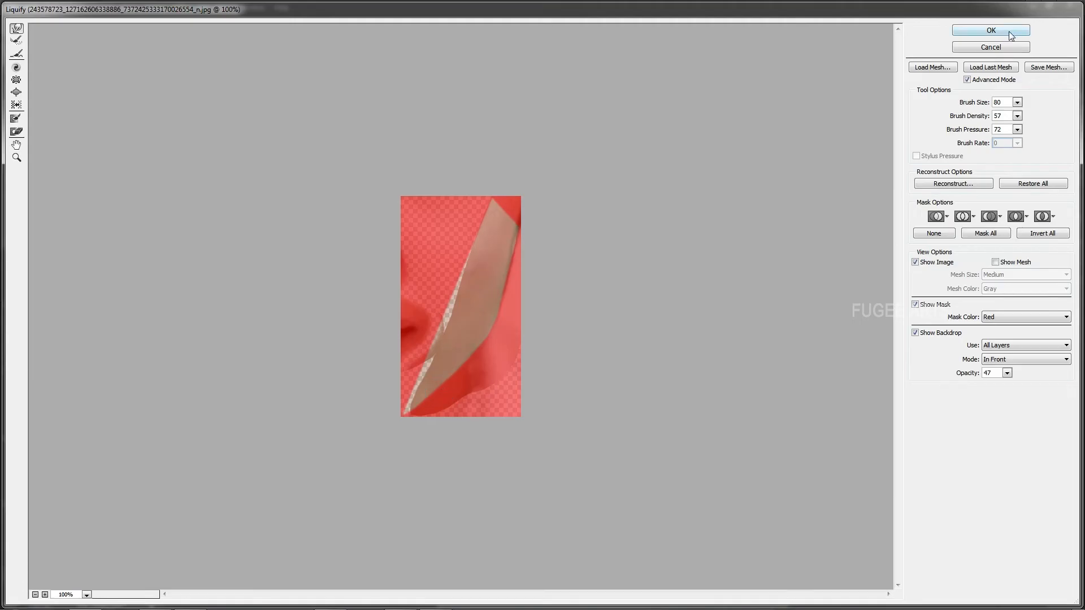
{"action": "left_click", "coordinate": [1009, 31]}
Invert and feather the right cheek selection, smudge the background along the right jaw edge at 60% strength, and deselect.
{"action": "key", "text": "ctrl+shift+i"}
{"action": "right_click", "coordinate": [425, 214]}
{"action": "left_click", "coordinate": [453, 250]}
{"action": "left_click", "coordinate": [805, 201]}
{"action": "left_click", "coordinate": [10, 148]}
{"action": "left_click_drag", "start_coordinate": [676, 355], "coordinate": [620, 444]}
{"action": "key", "text": "ctrl+d"}
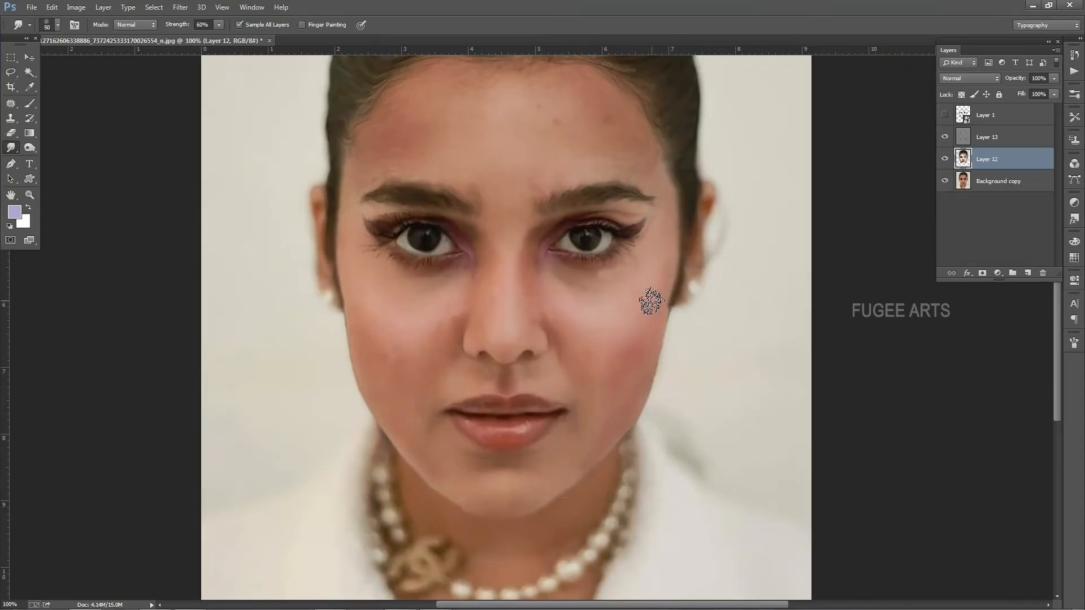
Mark the uneven skin areas on the forehead with the Patch tool and repair them with the Fill command.
{"action": "scroll", "coordinate": [651, 301], "scroll_direction": "up", "scroll_amount": 2}
{"action": "key", "text": "j"}
{"action": "mouse_move", "coordinate": [412, 220]}
{"action": "left_mouse_down"}
{"action": "mouse_move", "coordinate": [365, 250]}
{"action": "mouse_move", "coordinate": [428, 222]}
{"action": "left_mouse_up"}
{"action": "key", "text": "ctrl+d"}
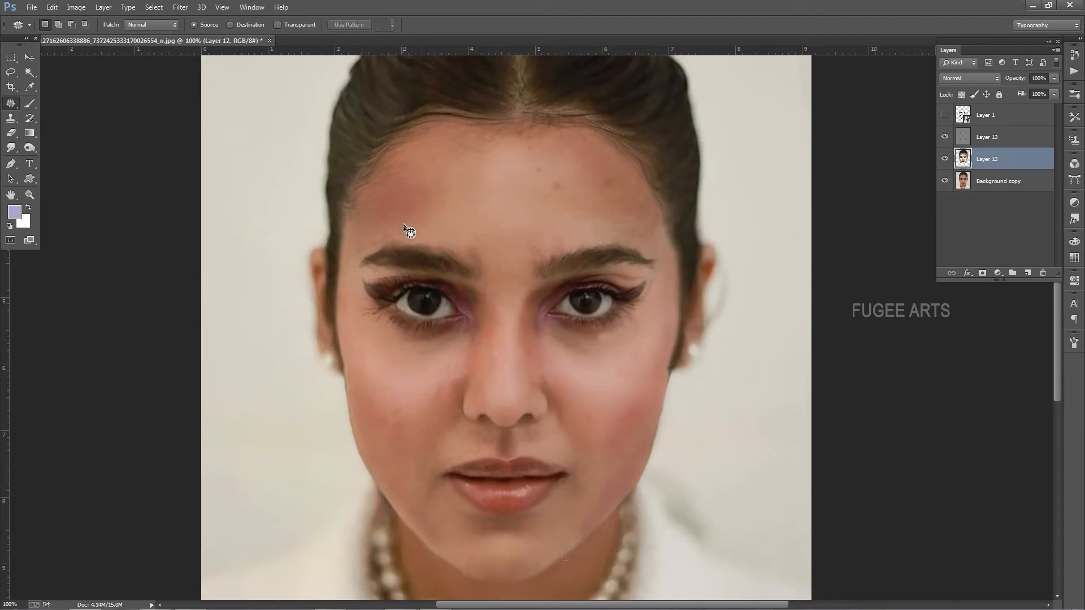
{"action": "left_click", "coordinate": [52, 7]}
{"action": "left_click", "coordinate": [63, 173]}
{"action": "left_click", "coordinate": [645, 178]}
{"action": "left_click", "coordinate": [604, 223]}
{"action": "left_click", "coordinate": [684, 168]}
{"action": "key", "text": "ctrl+d"}
{"action": "left_click", "coordinate": [56, 8]}
{"action": "left_click", "coordinate": [62, 173]}
{"action": "left_click", "coordinate": [684, 168]}
{"action": "key", "text": "ctrl+d"}
Patch the skin just above the inner eyebrows and touch up the left forehead with a 30 px Clone Stamp.
{"action": "left_click_drag", "start_coordinate": [494, 225], "coordinate": [492, 226]}
{"action": "left_click", "coordinate": [471, 221]}
{"action": "key", "text": "ctrl+d"}
{"action": "key", "text": "s"}
{"action": "left_click", "coordinate": [402, 226]}
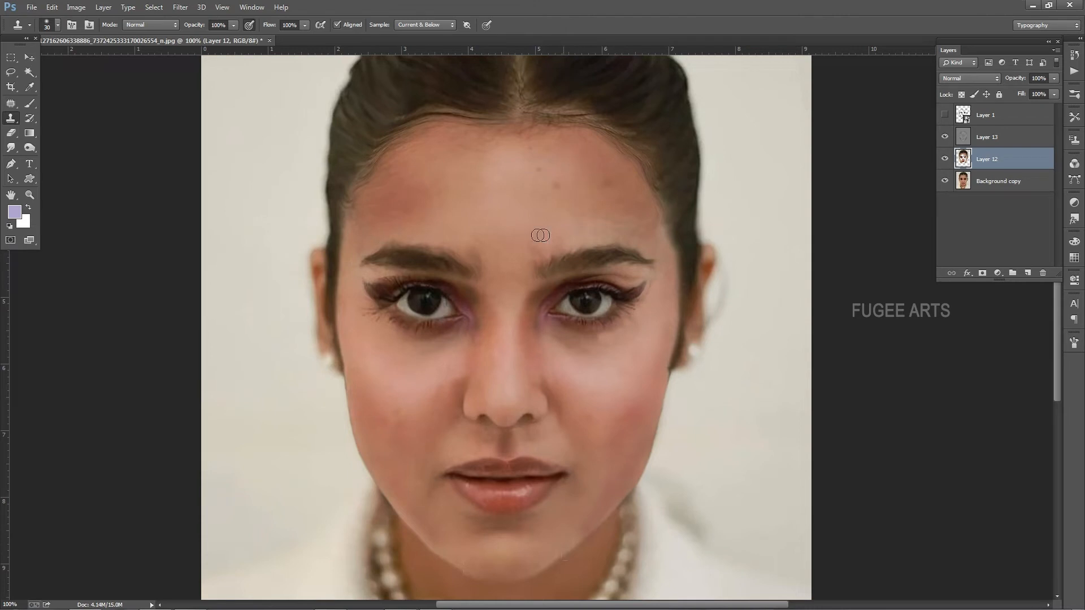
Duplicate the Background copy layer and merge the duplicate with Layer 12.
{"action": "key", "text": "j"}
{"action": "key", "text": "ctrl+d"}
{"action": "left_click_drag", "start_coordinate": [995, 181], "coordinate": [1028, 273]}
{"action": "left_click", "coordinate": [1006, 184]}
{"action": "left_click", "coordinate": [999, 161], "text": "shift"}
{"action": "key", "text": "ctrl+e"}
Patch the small dark spots on the forehead and the blemish on the left cheek.
{"action": "mouse_move", "coordinate": [545, 187]}
{"action": "left_mouse_down"}
{"action": "mouse_move", "coordinate": [558, 176]}
{"action": "mouse_move", "coordinate": [537, 174]}
{"action": "left_mouse_up"}
{"action": "key", "text": "ctrl+d"}
{"action": "scroll", "coordinate": [569, 330], "scroll_direction": "down", "scroll_amount": 2}
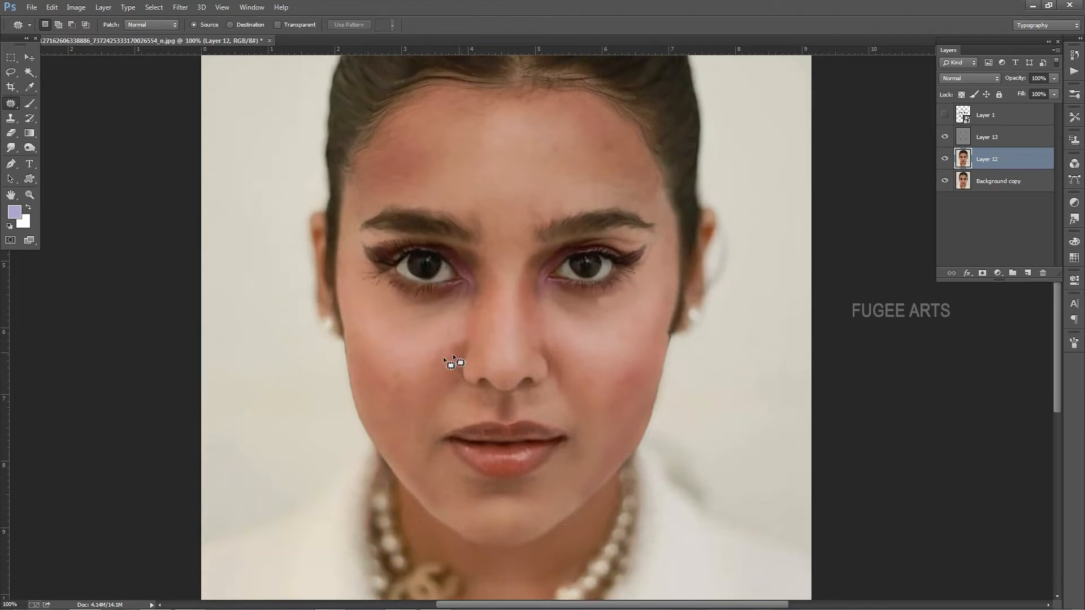
{"action": "left_click_drag", "start_coordinate": [381, 359], "coordinate": [382, 360]}
{"action": "key", "text": "ctrl+d"}
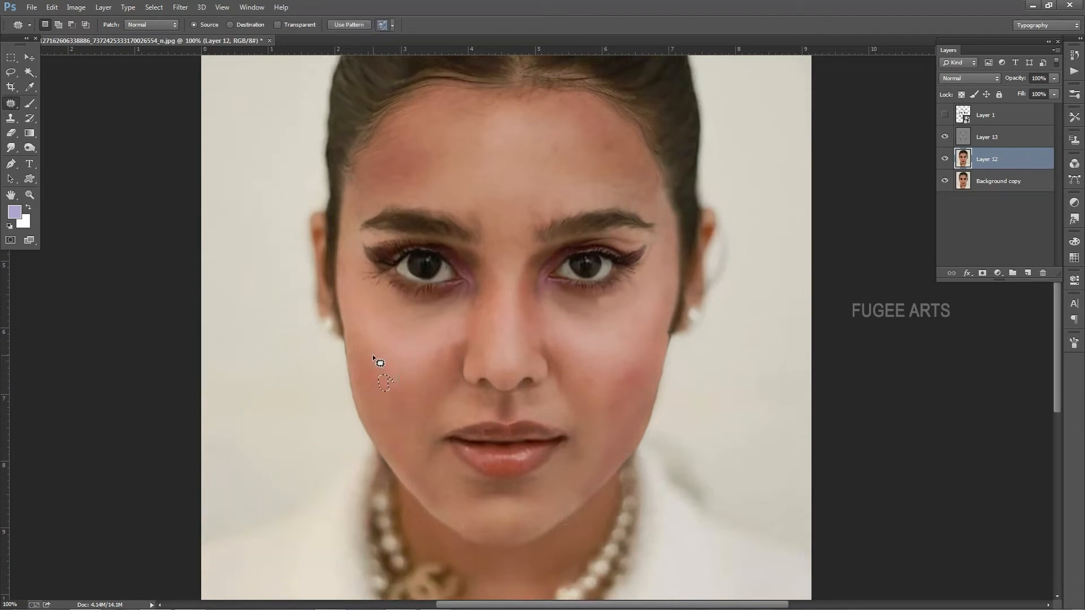
Show the face guide layer and nudge the left side of the nose and left cheek in Liquify with 45 to 70 brushes.
{"action": "left_click", "coordinate": [943, 115]}
{"action": "left_click", "coordinate": [180, 7]}
{"action": "left_click", "coordinate": [203, 87]}
{"action": "left_click_drag", "start_coordinate": [451, 252], "coordinate": [447, 266]}
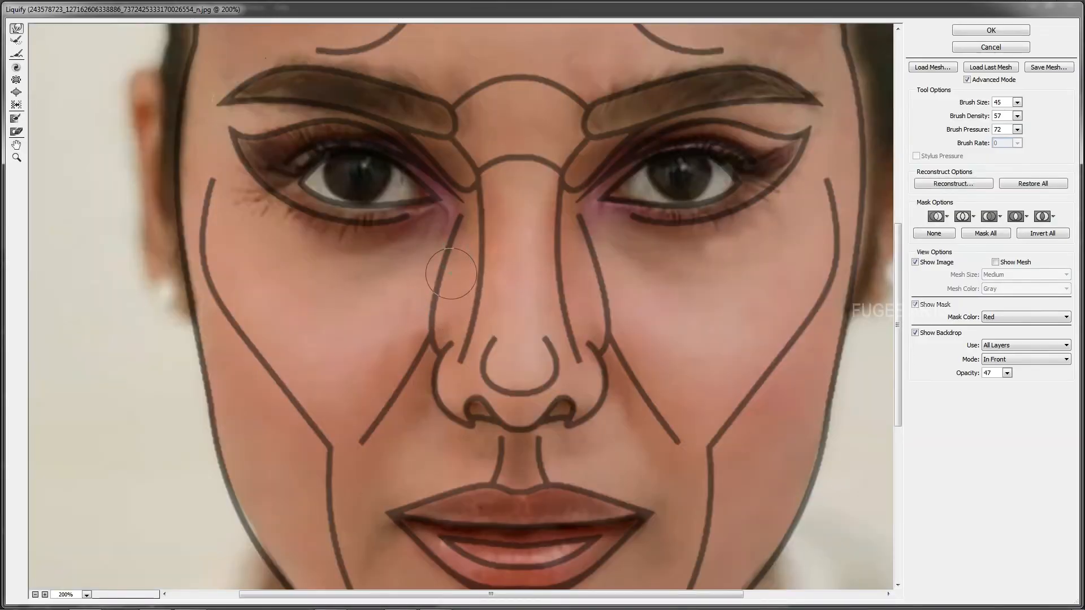
{"action": "key", "text": "]"}
{"action": "left_click_drag", "start_coordinate": [364, 386], "coordinate": [360, 380]}
{"action": "key", "text": "bracketleft"}
{"action": "key", "text": "bracketleft"}
{"action": "key", "text": "bracketleft"}
{"action": "key", "text": "bracketleft"}
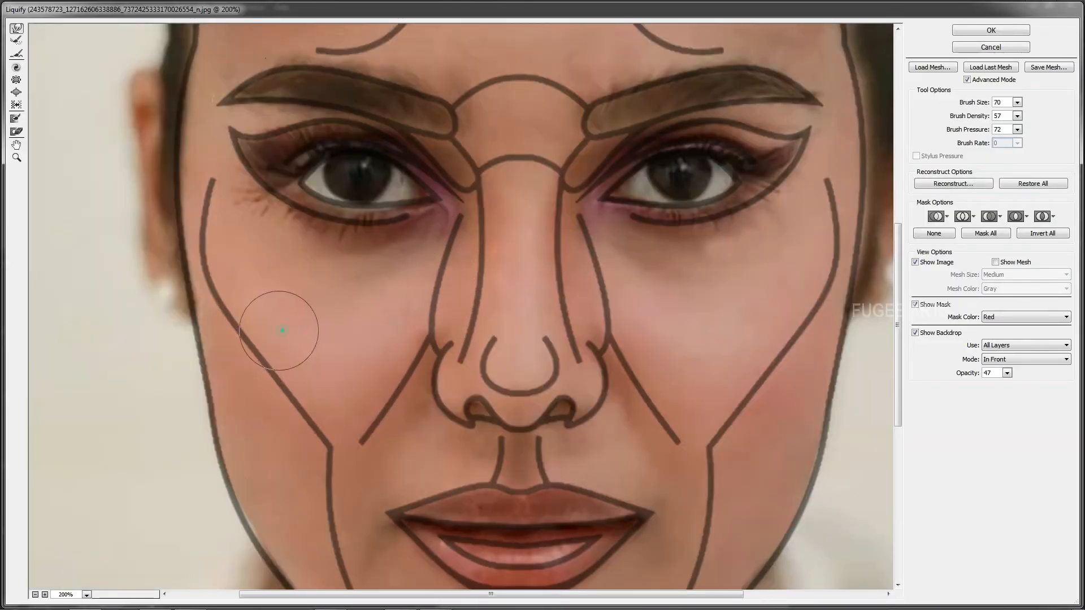
Adjust the right cheek and the area under the right eye to the guide with brushes up to 80, and apply Liquify.
{"action": "key", "text": "bracketright"}
{"action": "key", "text": "bracketright"}
{"action": "key", "text": "bracketright"}
{"action": "key", "text": "bracketright"}
{"action": "key", "text": "bracketright"}
{"action": "key", "text": "bracketright"}
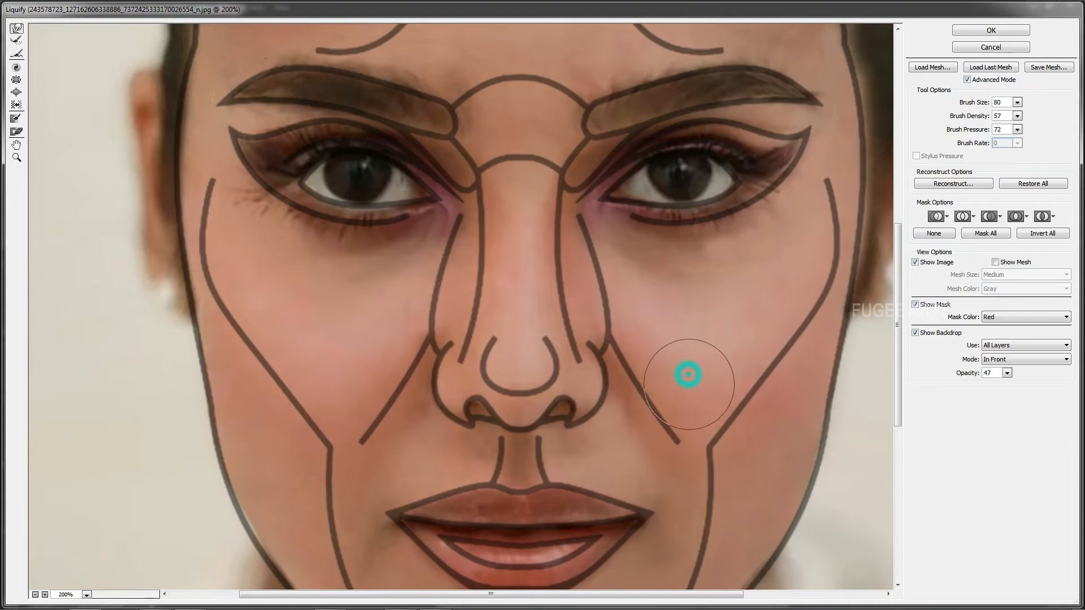
{"action": "key", "text": "bracketleft"}
{"action": "key", "text": "bracketleft"}
{"action": "left_click_drag", "start_coordinate": [713, 251], "coordinate": [698, 252]}
{"action": "left_click", "coordinate": [984, 31]}
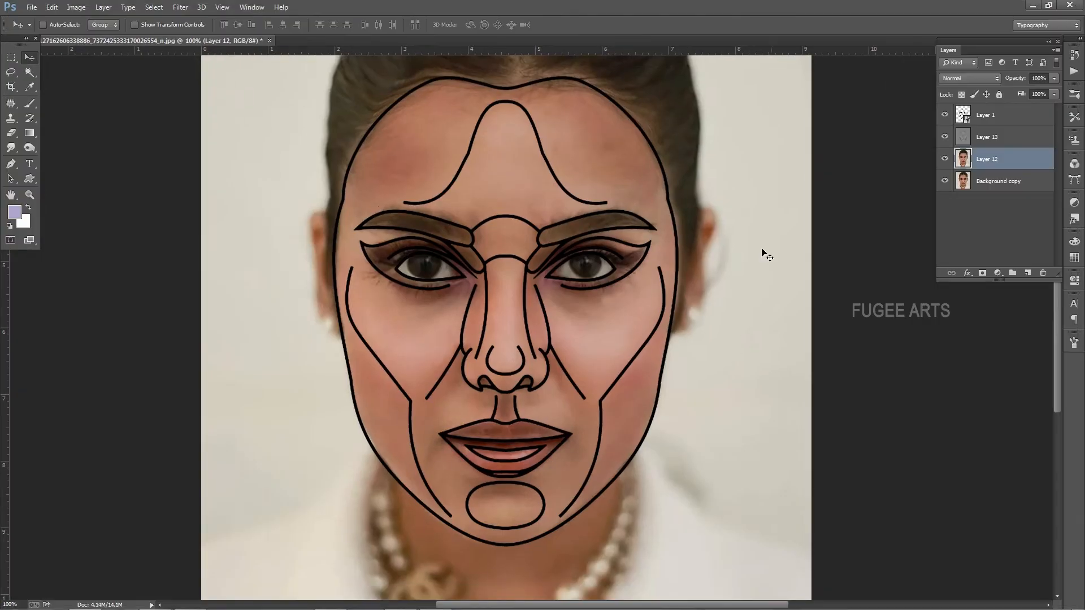
Hide the guide layer and patch the uneven skin beside the nose and under the eyes.
{"action": "left_click", "coordinate": [945, 115]}
{"action": "scroll", "coordinate": [489, 256], "scroll_direction": "up", "scroll_amount": 1}
{"action": "scroll", "coordinate": [515, 279], "scroll_direction": "down", "scroll_amount": 1}
{"action": "left_click", "coordinate": [17, 102]}
{"action": "left_click_drag", "start_coordinate": [597, 405], "coordinate": [611, 437]}
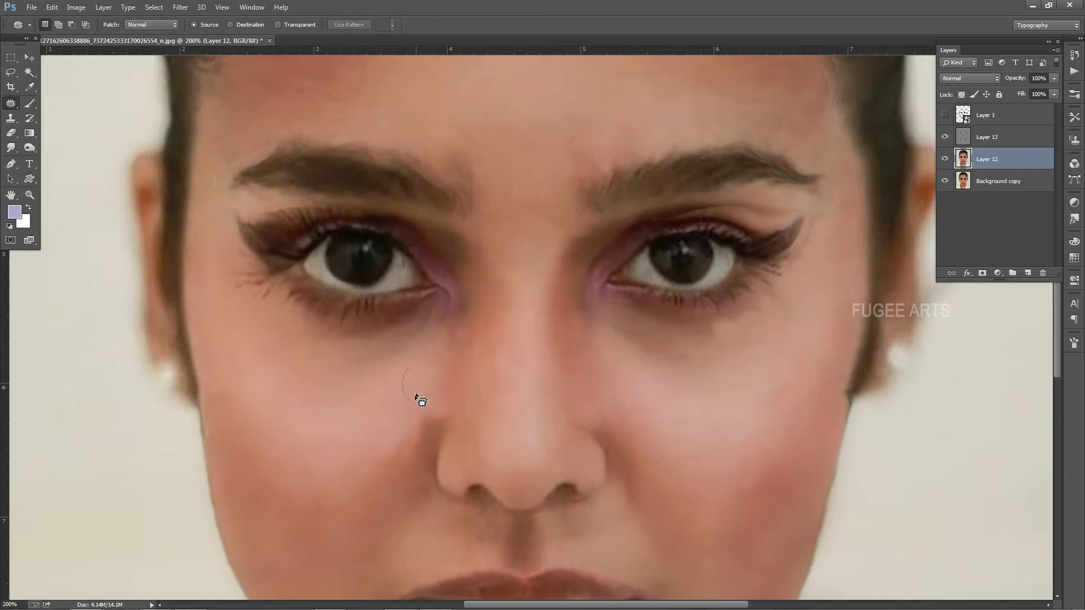
{"action": "left_click_drag", "start_coordinate": [415, 394], "coordinate": [416, 373]}
{"action": "scroll", "coordinate": [508, 344], "scroll_direction": "down", "scroll_amount": 1}
{"action": "scroll", "coordinate": [487, 364], "scroll_direction": "up", "scroll_amount": 1}
{"action": "left_click_drag", "start_coordinate": [470, 402], "coordinate": [460, 405]}
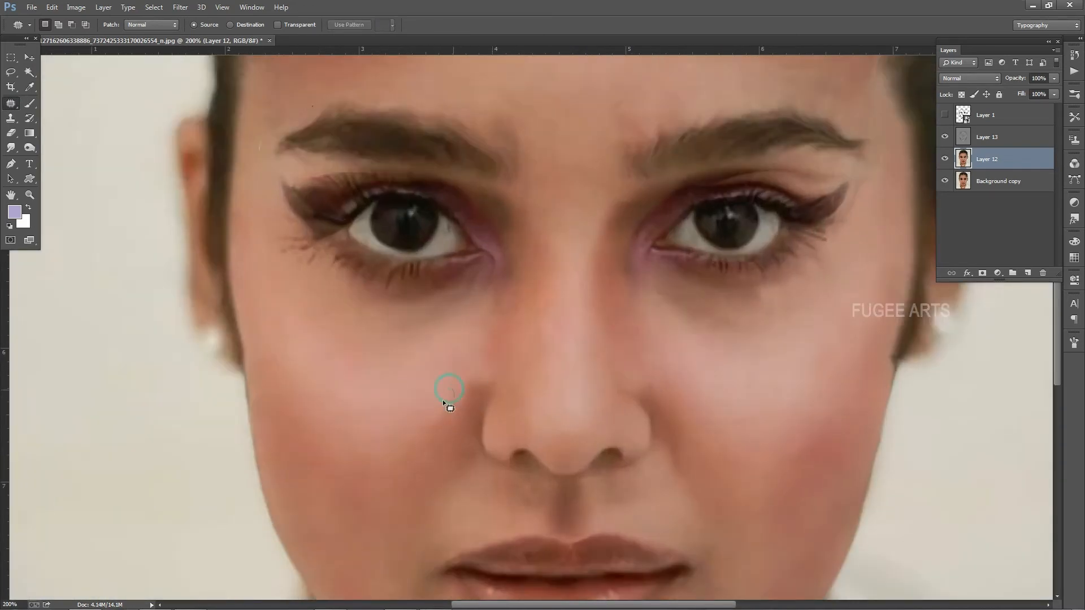
{"action": "key", "text": "ctrl+d"}
{"action": "scroll", "coordinate": [531, 339], "scroll_direction": "down", "scroll_amount": 1}
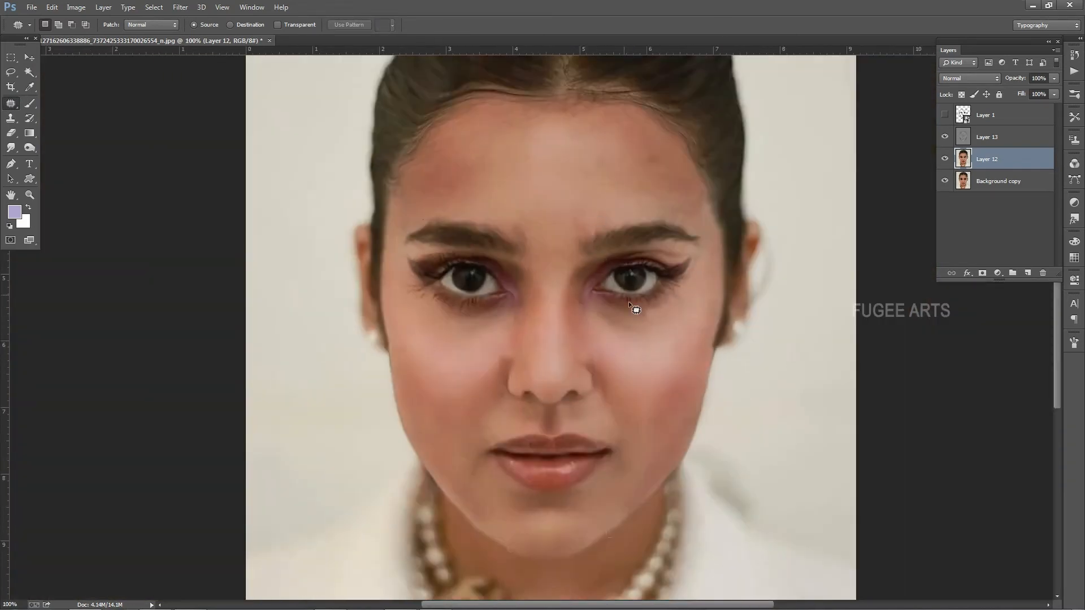
{"action": "left_click_drag", "start_coordinate": [652, 321], "coordinate": [655, 324]}
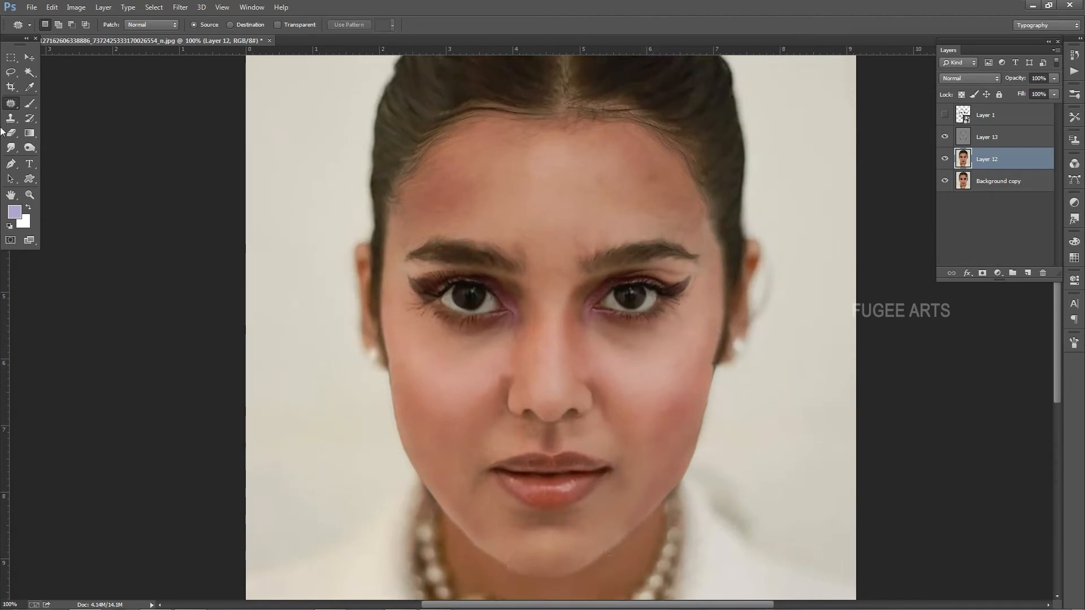
Refine the inner corner of the left eye and the upper lid of the right eye in Liquify with 25 to 30 brushes.
{"action": "left_click", "coordinate": [29, 57]}
{"action": "left_click", "coordinate": [179, 8]}
{"action": "left_click", "coordinate": [195, 90]}
{"action": "scroll", "coordinate": [421, 334], "scroll_direction": "up", "scroll_amount": 3}
{"action": "left_click_drag", "start_coordinate": [426, 351], "coordinate": [402, 328]}
{"action": "key", "text": "bracketright"}
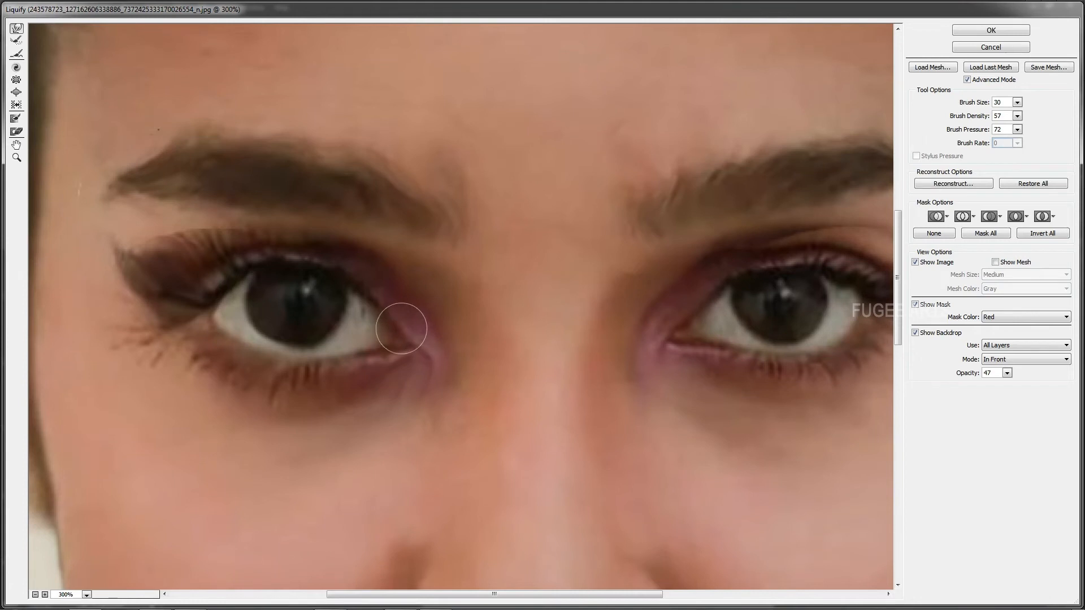
{"action": "key", "text": "bracketleft"}
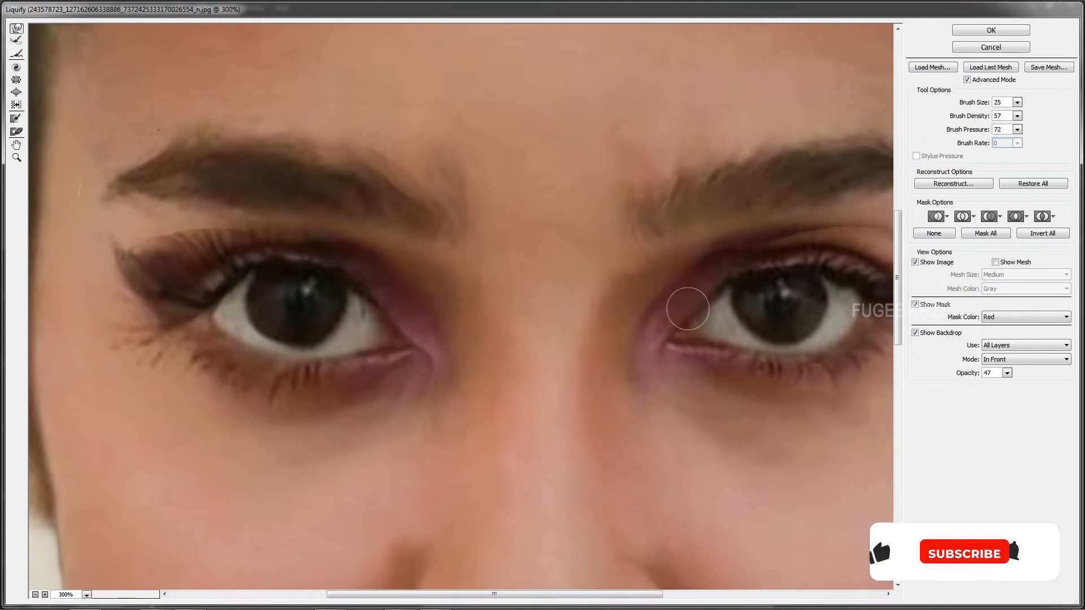
{"action": "left_click", "coordinate": [758, 250]}
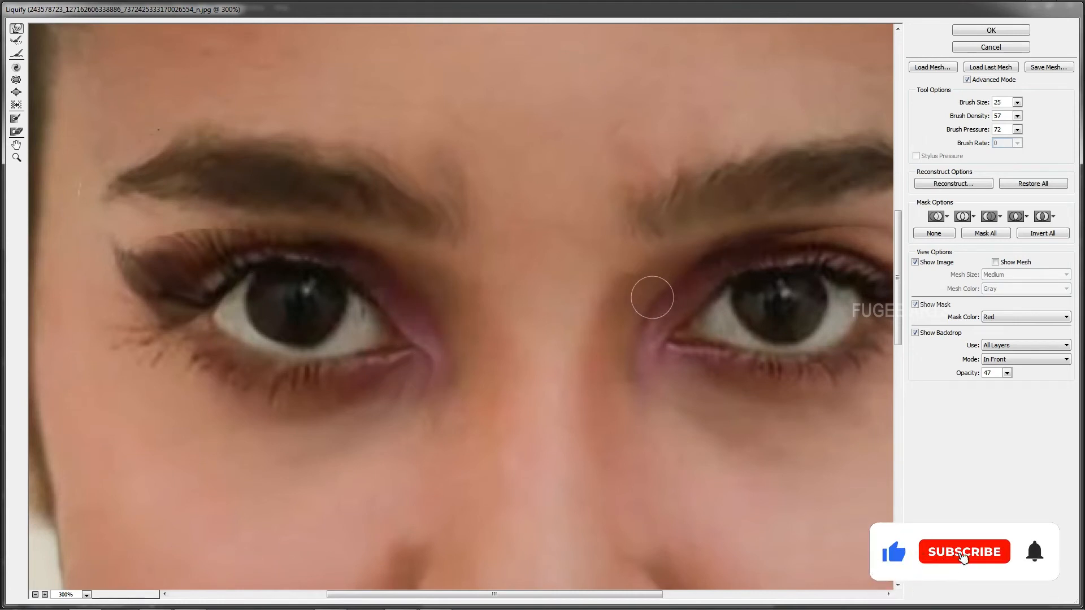
{"action": "left_click", "coordinate": [991, 30]}
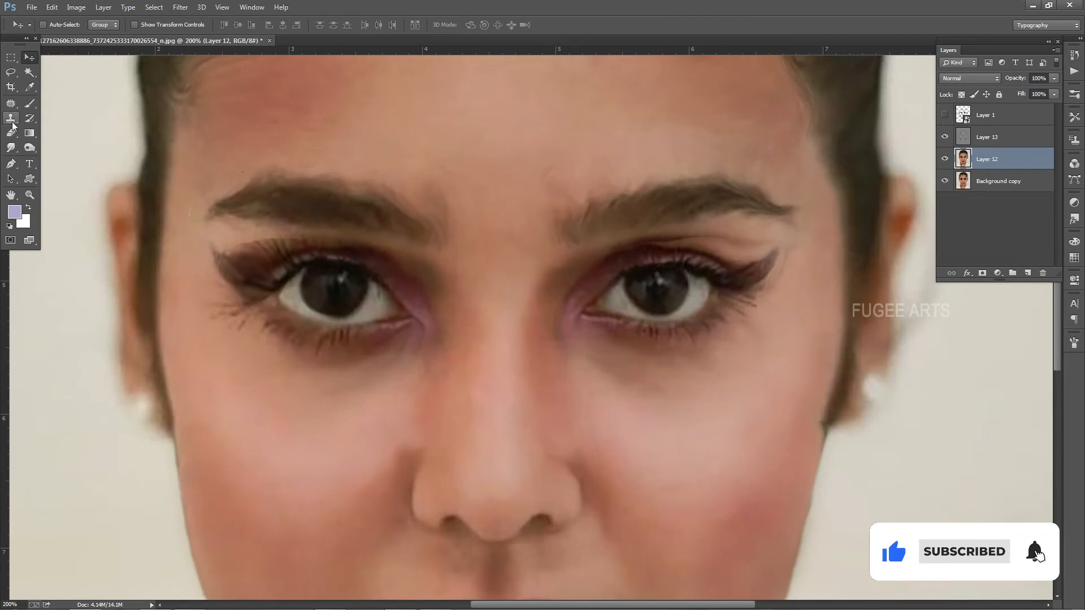
Patch the skin around both eyes: the right lid crease, the inner corners and the area outside the right eyeliner wing.
{"action": "left_click", "coordinate": [11, 103]}
{"action": "mouse_move", "coordinate": [637, 239]}
{"action": "left_mouse_down"}
{"action": "mouse_move", "coordinate": [723, 245]}
{"action": "mouse_move", "coordinate": [556, 260]}
{"action": "left_mouse_up"}
{"action": "key", "text": "ctrl+d"}
{"action": "left_click_drag", "start_coordinate": [763, 248], "coordinate": [759, 243]}
{"action": "left_click_drag", "start_coordinate": [751, 244], "coordinate": [727, 241]}
{"action": "key", "text": "ctrl+d"}
{"action": "mouse_move", "coordinate": [412, 330]}
{"action": "left_mouse_down"}
{"action": "mouse_move", "coordinate": [432, 335]}
{"action": "mouse_move", "coordinate": [419, 339]}
{"action": "left_mouse_up"}
{"action": "key", "text": "ctrl+d"}
{"action": "left_click_drag", "start_coordinate": [564, 257], "coordinate": [550, 261]}
{"action": "key", "text": "ctrl+d"}
{"action": "left_click_drag", "start_coordinate": [791, 252], "coordinate": [789, 247]}
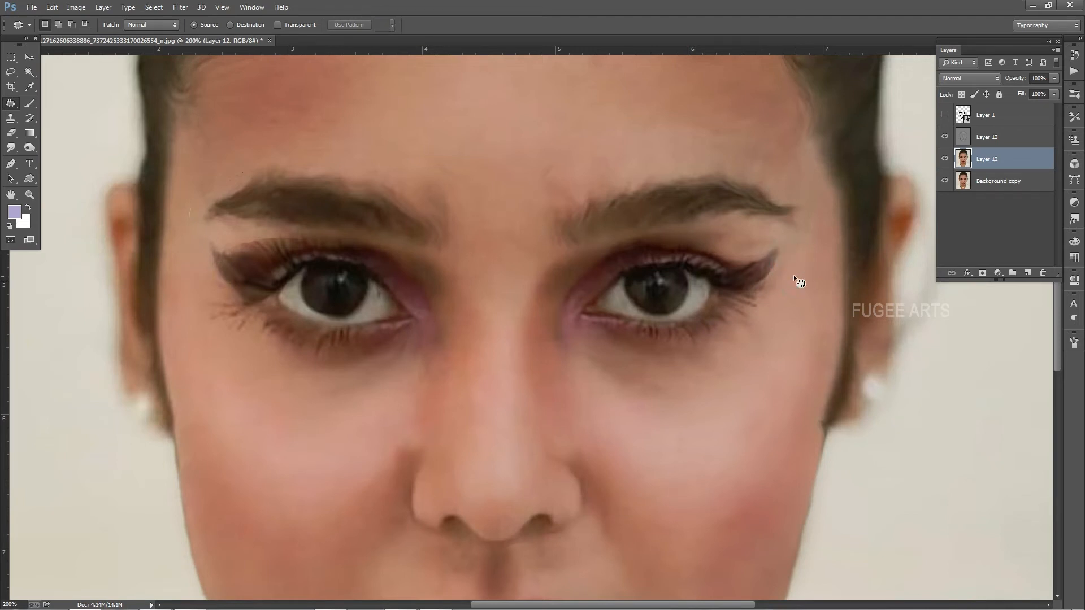
{"action": "key", "text": "ctrl+minus"}
{"action": "key", "text": "ctrl+d"}
Toggle the visibility of Layer 12 off and on to compare the whole portrait before and after.
{"action": "scroll", "coordinate": [565, 379], "scroll_direction": "down", "scroll_amount": 3}
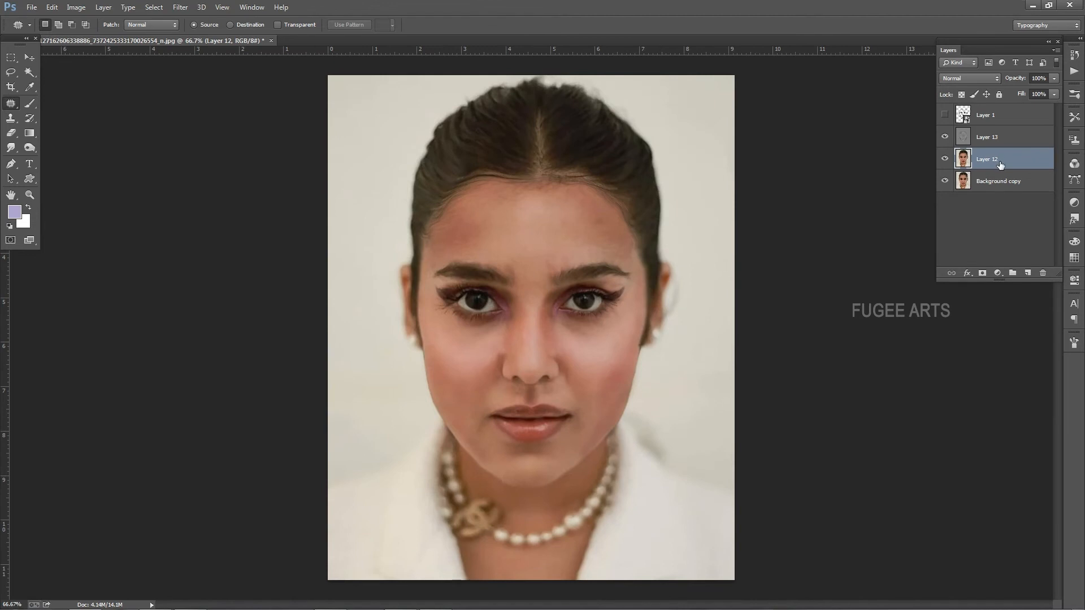
{"action": "left_click", "coordinate": [944, 160]}
{"action": "left_click", "coordinate": [945, 160]}
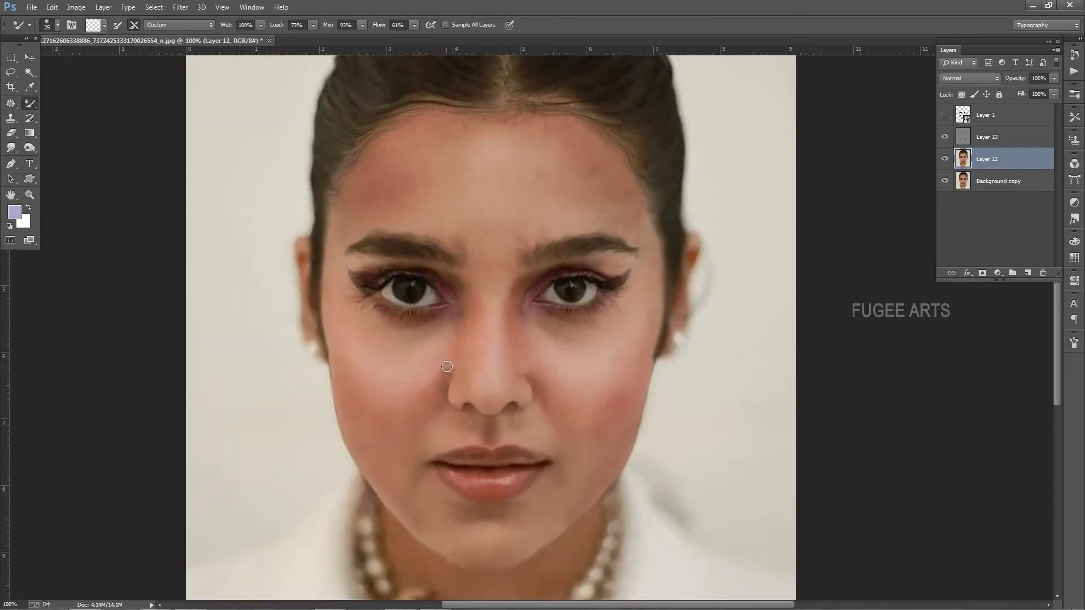
Blend the skin beside the nose and around the inner eye with the Mixer Brush at 100% wet, 73% load, 93% mix and 61% flow.
{"action": "key", "text": "bracketright"}
{"action": "left_click_drag", "start_coordinate": [443, 374], "coordinate": [439, 377]}
{"action": "key", "text": "bracketright"}
{"action": "key", "text": "bracketleft"}
{"action": "left_click_drag", "start_coordinate": [443, 319], "coordinate": [466, 325]}
{"action": "key", "text": "bracketright"}
{"action": "key", "text": "bracketright"}
{"action": "key", "text": "bracketright"}
{"action": "key", "text": "bracketright"}
{"action": "key", "text": "bracketright"}
{"action": "key", "text": "bracketleft"}
{"action": "key", "text": "bracketleft"}
{"action": "key", "text": "bracketleft"}
{"action": "key", "text": "bracketright"}
{"action": "key", "text": "bracketright"}
{"action": "key", "text": "bracketright"}
Patch the skin at the right side of the forehead and from the right jaw down to the chin.
{"action": "key", "text": "j"}
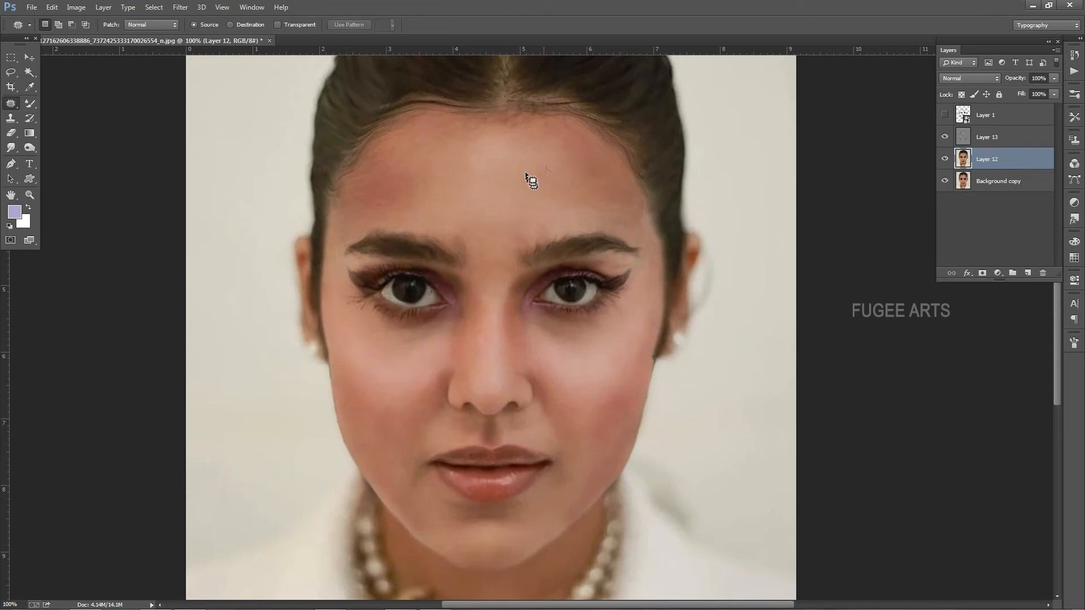
{"action": "mouse_move", "coordinate": [641, 222]}
{"action": "left_mouse_down"}
{"action": "mouse_move", "coordinate": [645, 231]}
{"action": "mouse_move", "coordinate": [631, 224]}
{"action": "left_mouse_up"}
{"action": "left_click_drag", "start_coordinate": [613, 404], "coordinate": [487, 525]}
Show the guide layer and push both eyebrows onto their guide outlines in Liquify with a 50 brush.
{"action": "left_click", "coordinate": [945, 115]}
{"action": "left_click", "coordinate": [180, 7]}
{"action": "left_click", "coordinate": [219, 100]}
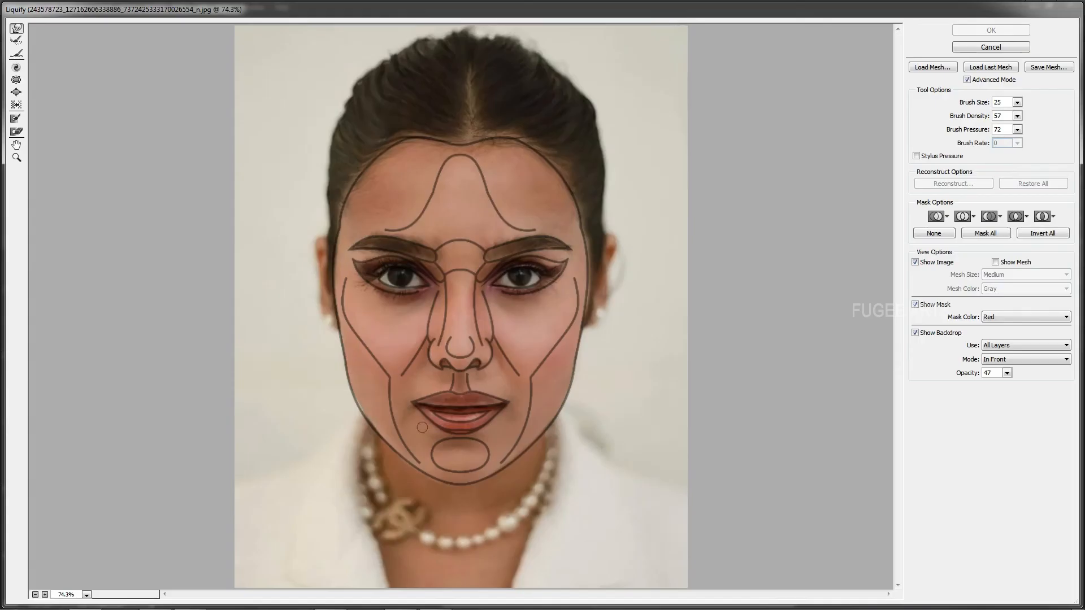
{"action": "key", "text": "bracketright"}
{"action": "left_click_drag", "start_coordinate": [419, 123], "coordinate": [350, 114]}
{"action": "left_click_drag", "start_coordinate": [508, 117], "coordinate": [512, 123]}
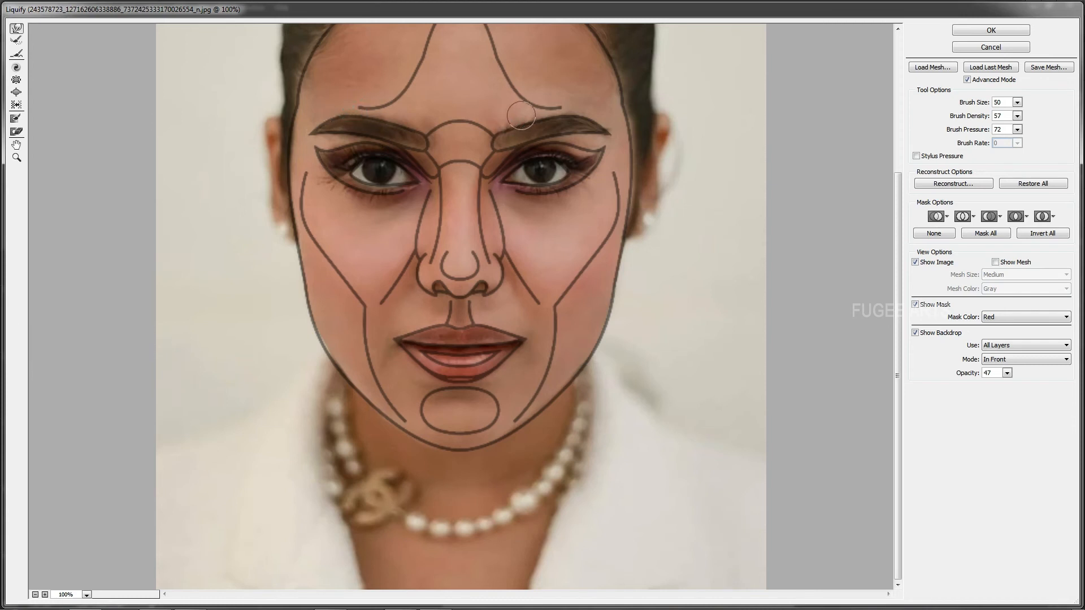
Nudge the skin beside the nose, the left mouth corner area and the chin toward the guide with larger brushes, and apply Liquify.
{"action": "key", "text": "bracketright"}
{"action": "key", "text": "bracketright"}
{"action": "key", "text": "bracketright"}
{"action": "left_click_drag", "start_coordinate": [410, 296], "coordinate": [403, 293]}
{"action": "key", "text": "bracketleft"}
{"action": "key", "text": "bracketleft"}
{"action": "left_click_drag", "start_coordinate": [391, 351], "coordinate": [385, 353]}
{"action": "key", "text": "ctrl+z"}
{"action": "left_click_drag", "start_coordinate": [472, 410], "coordinate": [476, 410]}
{"action": "scroll", "coordinate": [399, 249], "scroll_direction": "up", "scroll_amount": 3}
{"action": "left_click", "coordinate": [984, 32]}
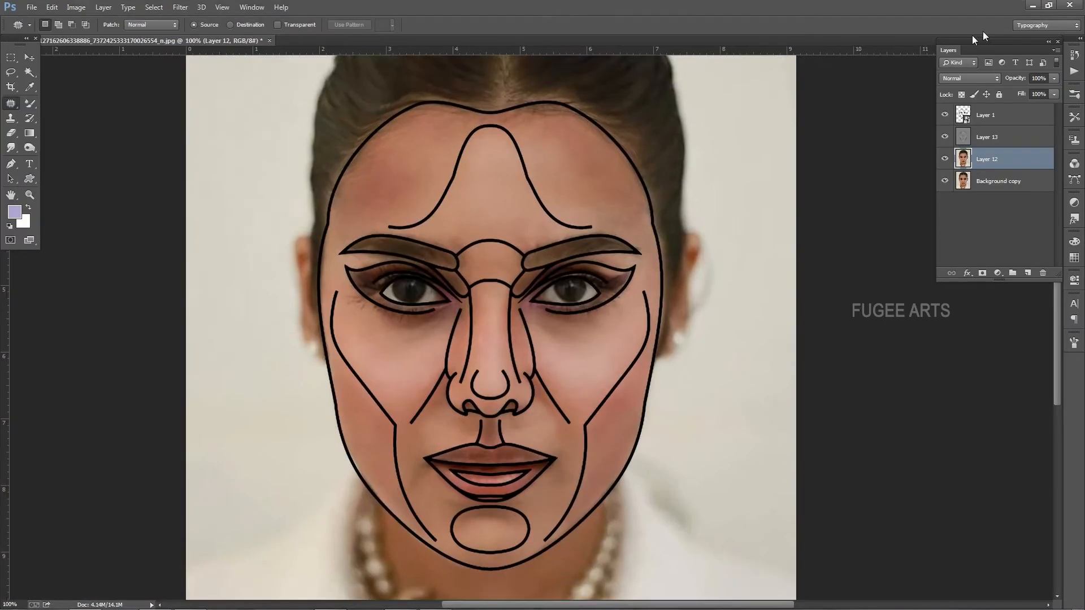
Fit the whole portrait in view and hide the face guide layer.
{"action": "key", "text": "z"}
{"action": "key", "text": "ctrl+0"}
{"action": "left_click", "coordinate": [945, 115]}
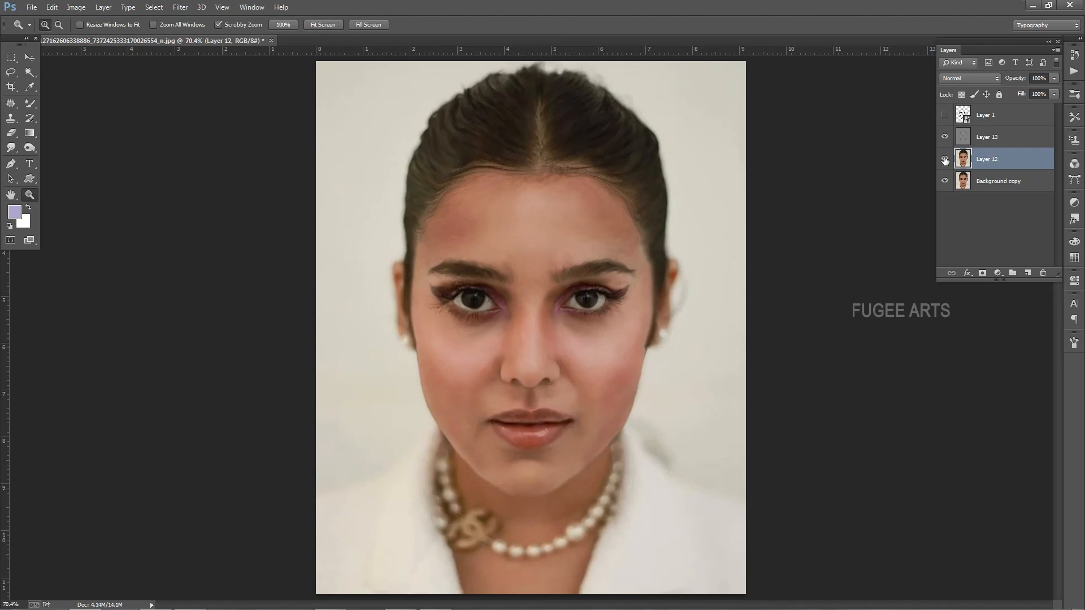
Nudge the inner eyebrow area in Liquify on Layer 12 with a smaller brush, apply it, and fit the whole portrait in view.
{"action": "left_click", "coordinate": [583, 315]}
{"action": "left_click", "coordinate": [180, 7]}
{"action": "left_click", "coordinate": [226, 104]}
{"action": "left_click", "coordinate": [539, 280]}
{"action": "left_click", "coordinate": [539, 280]}
{"action": "left_click", "coordinate": [539, 280]}
{"action": "key", "text": "bracketleft"}
{"action": "key", "text": "bracketleft"}
{"action": "mouse_move", "coordinate": [472, 282]}
{"action": "left_mouse_down"}
{"action": "mouse_move", "coordinate": [525, 301]}
{"action": "mouse_move", "coordinate": [525, 292]}
{"action": "left_mouse_up"}
{"action": "key", "text": "bracketleft"}
{"action": "left_click", "coordinate": [990, 30]}
{"action": "key", "text": "ctrl+minus"}
{"action": "key", "text": "ctrl+minus"}
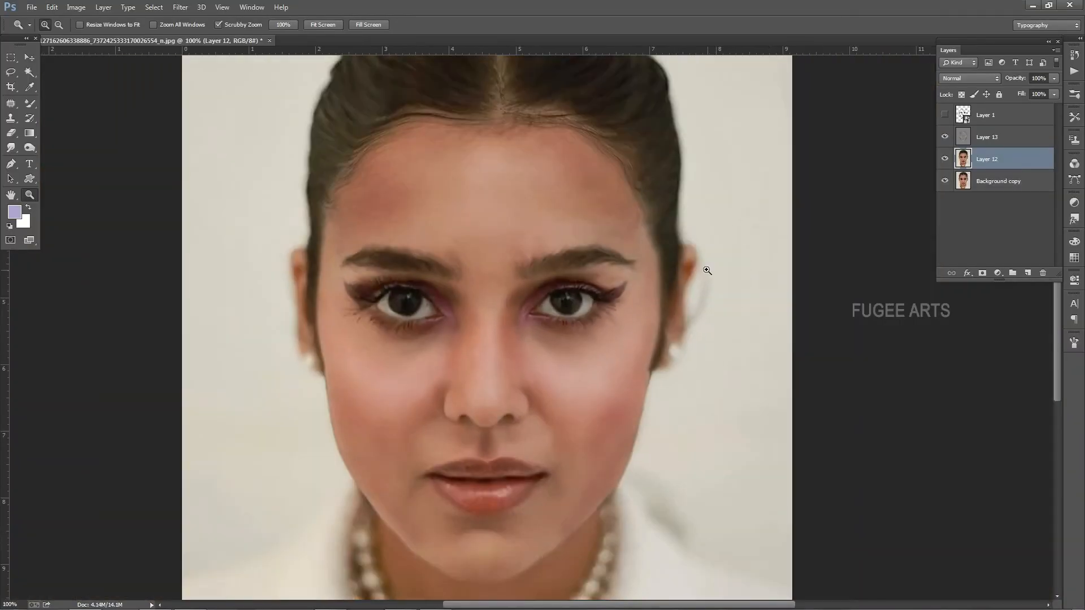
{"action": "left_click", "coordinate": [321, 25]}
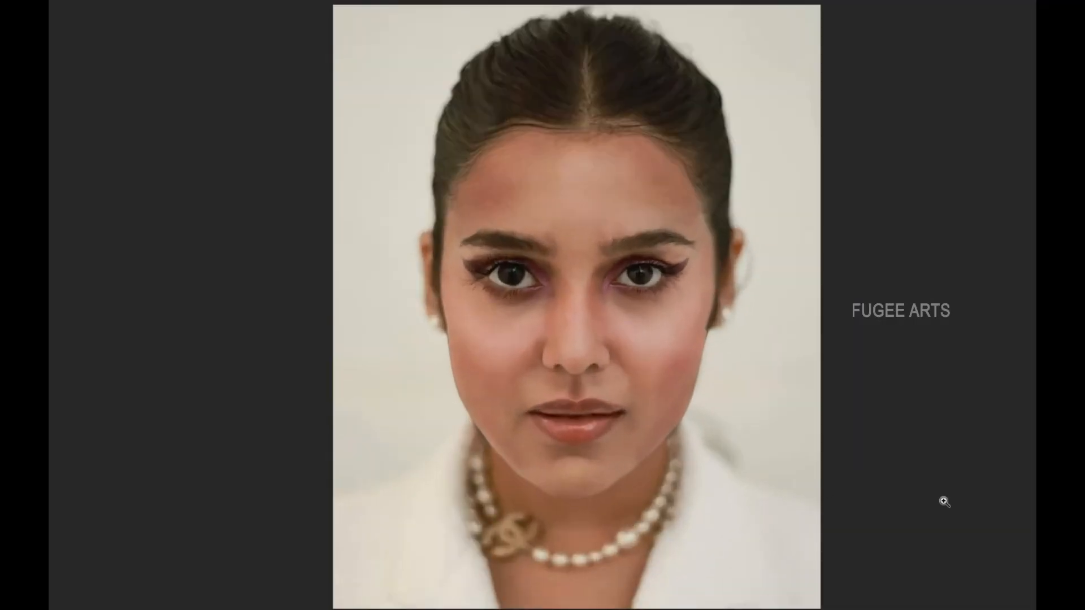